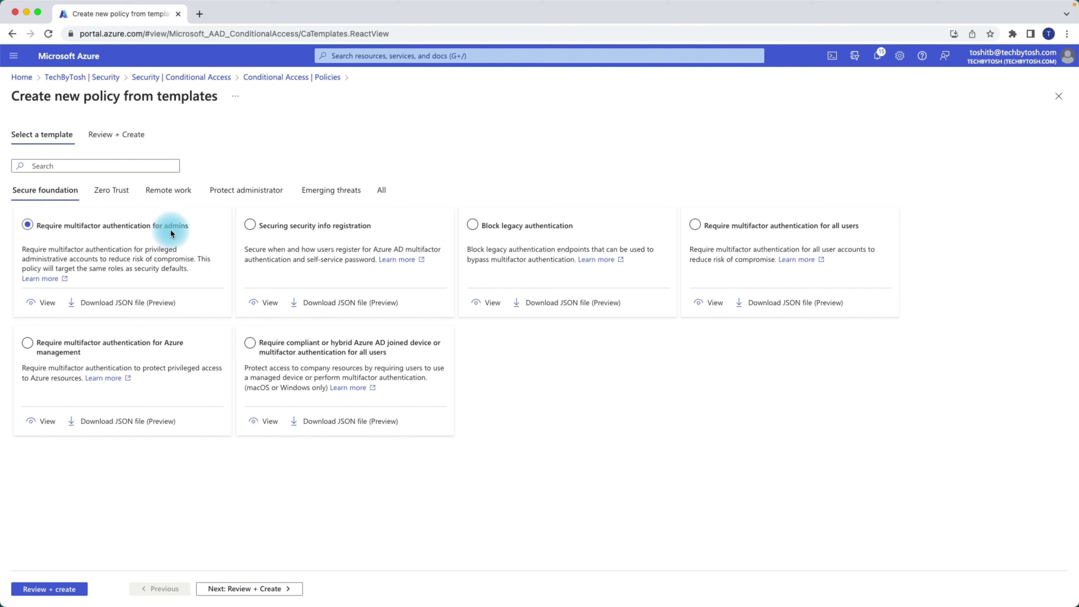
- Inspect the admin MFA template's policy summary, then close it
{"action": "left_click", "coordinate": [39, 304]}
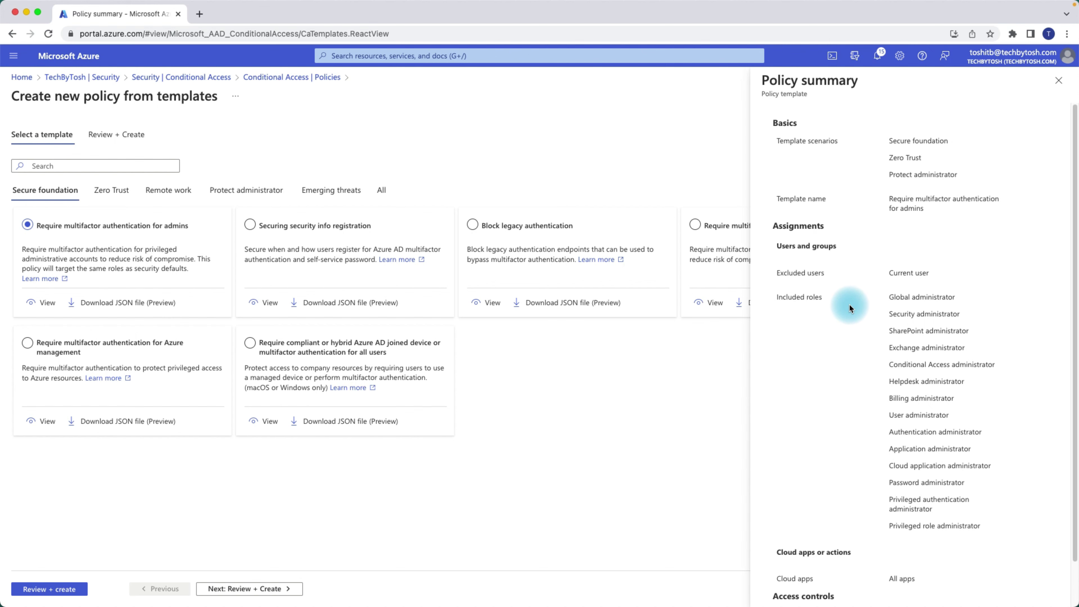
{"action": "scroll", "coordinate": [850, 308], "scroll_direction": "down", "scroll_amount": 2}
{"action": "scroll", "coordinate": [849, 306], "scroll_direction": "up", "scroll_amount": 2}
{"action": "left_click", "coordinate": [1058, 81]}
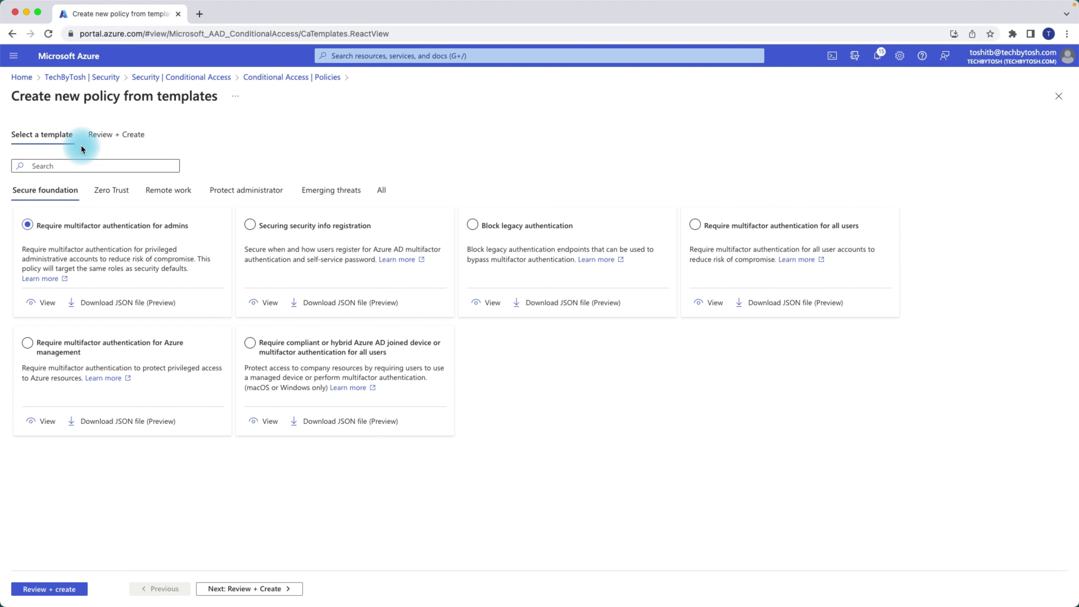
- On Review + Create, keep the policy On and check the 14 admin roles, all apps and MFA grant
{"action": "left_click", "coordinate": [110, 137]}
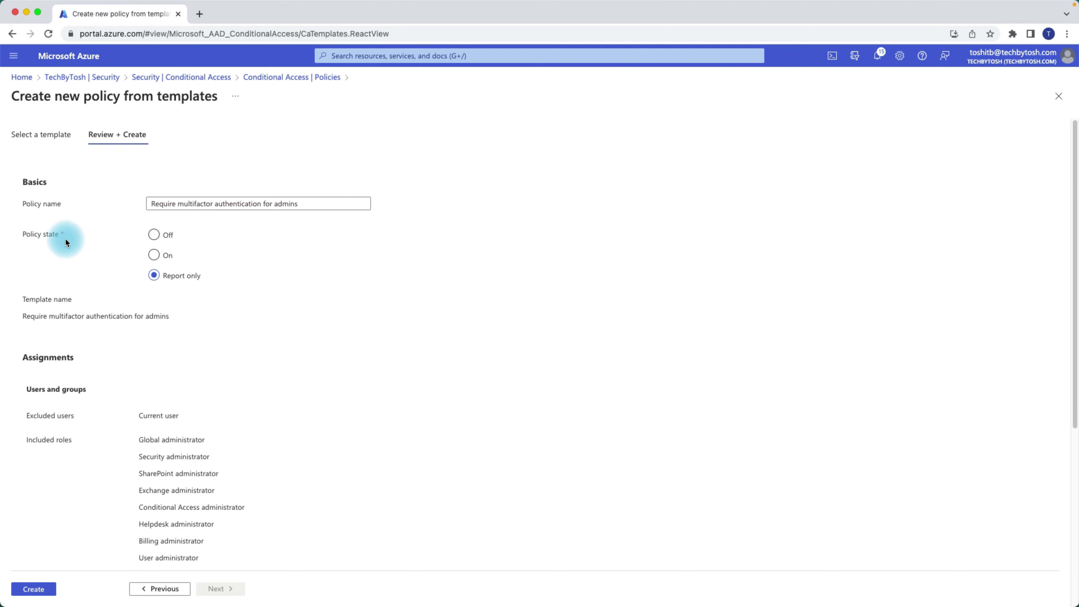
{"action": "left_click", "coordinate": [169, 243]}
{"action": "left_click", "coordinate": [157, 256]}
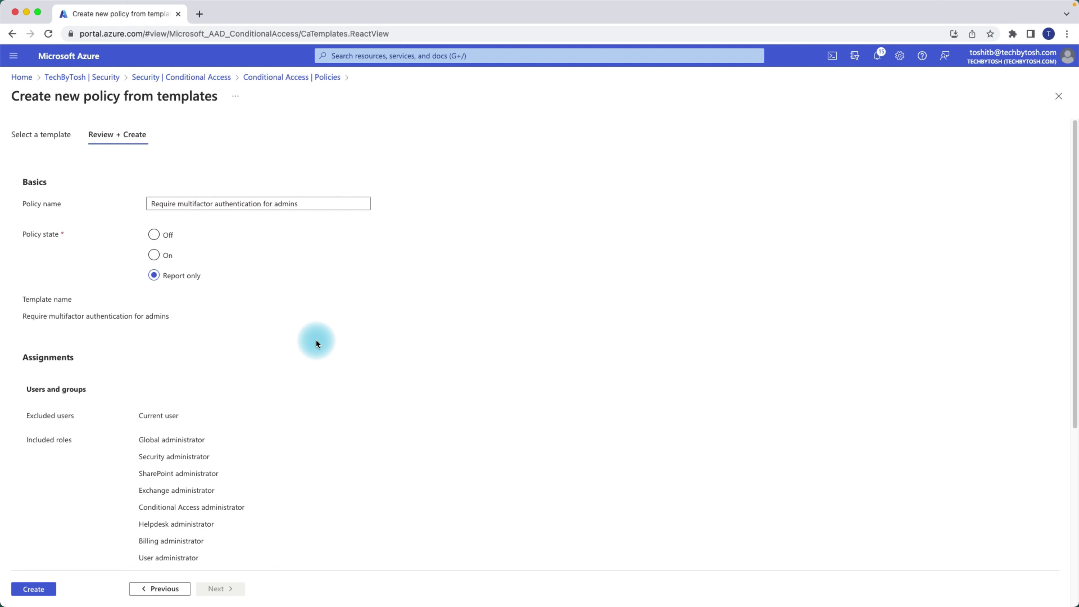
{"action": "scroll", "coordinate": [315, 339], "scroll_direction": "down", "scroll_amount": 5}
{"action": "scroll", "coordinate": [316, 340], "scroll_direction": "down", "scroll_amount": 2}
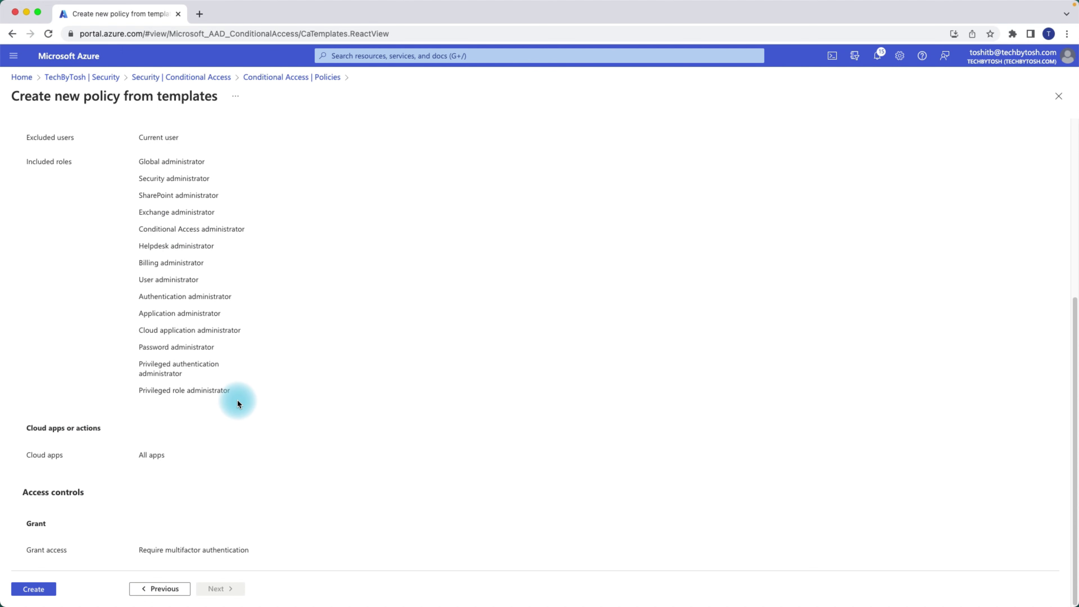
{"action": "left_click_drag", "start_coordinate": [237, 391], "coordinate": [131, 231]}
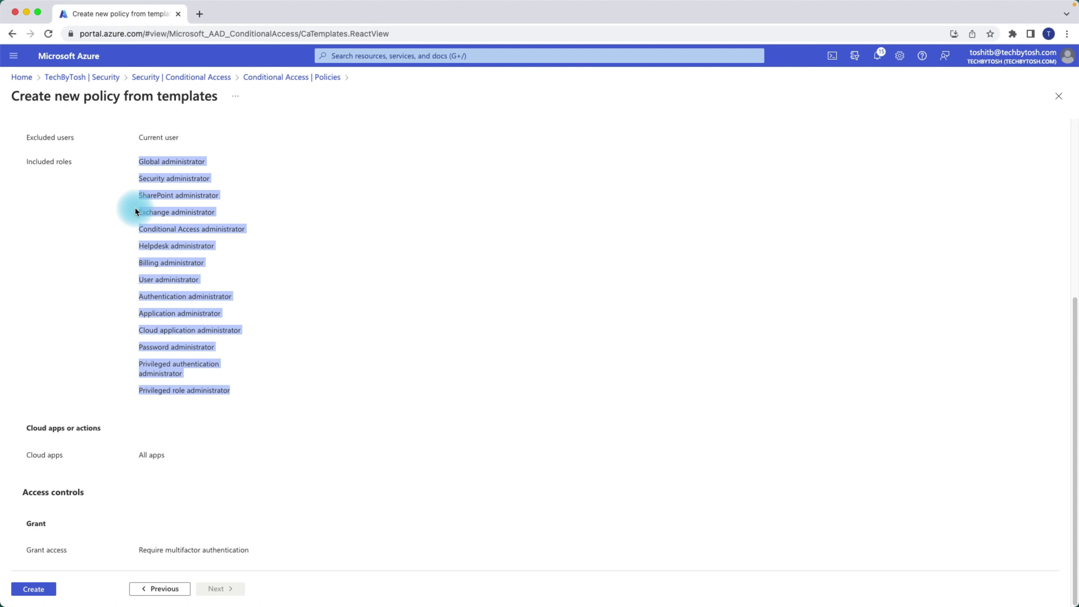
{"action": "left_click", "coordinate": [315, 328]}
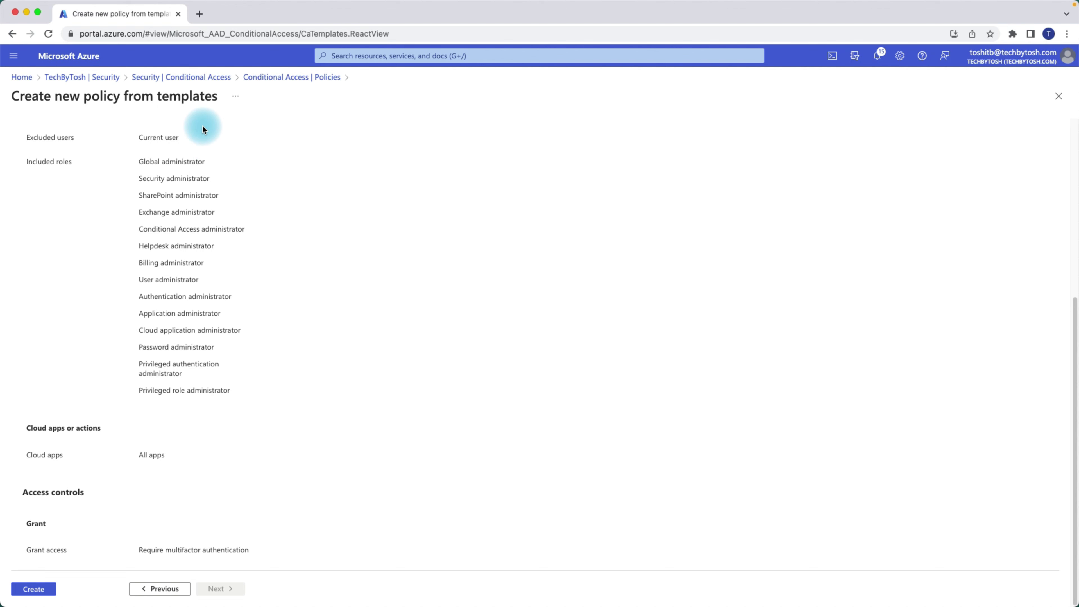
- Leave the template wizard, discarding its edits, and go to the Conditional Access policies
{"action": "left_click", "coordinate": [208, 76]}
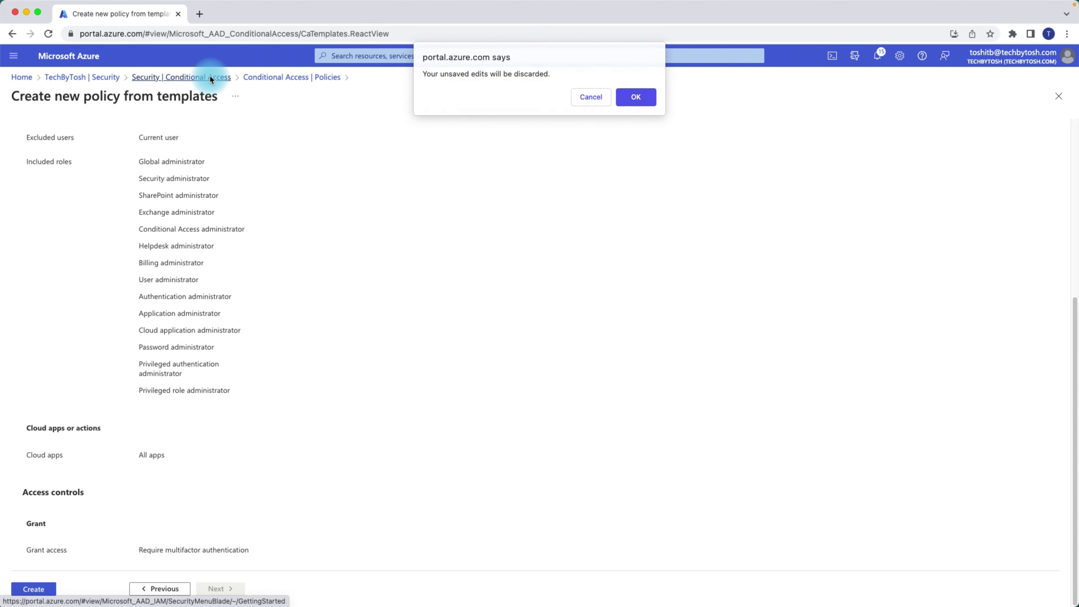
{"action": "left_click", "coordinate": [628, 96]}
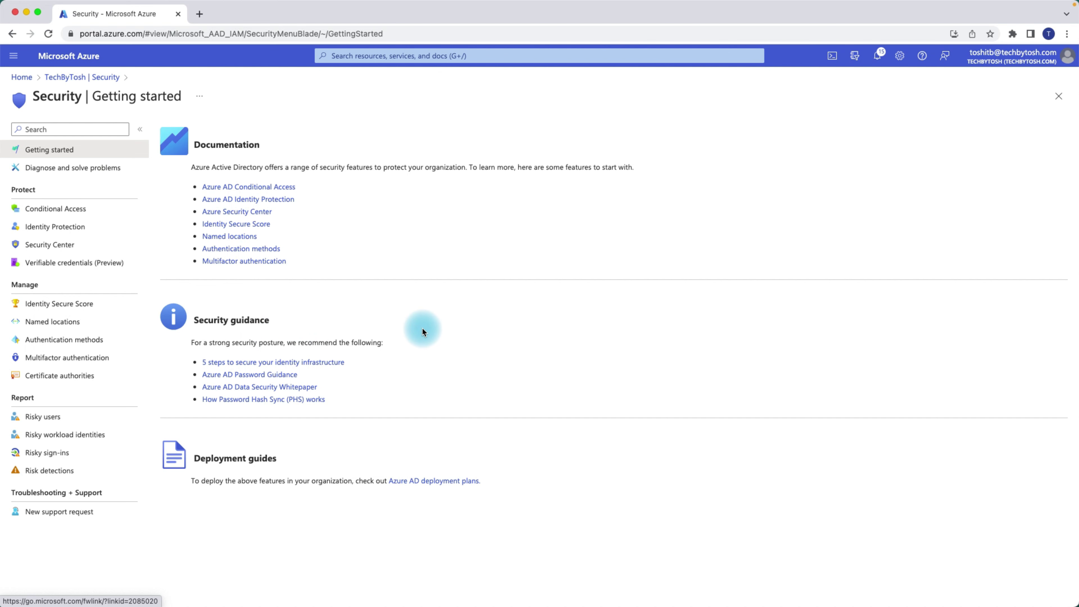
{"action": "left_click", "coordinate": [54, 208]}
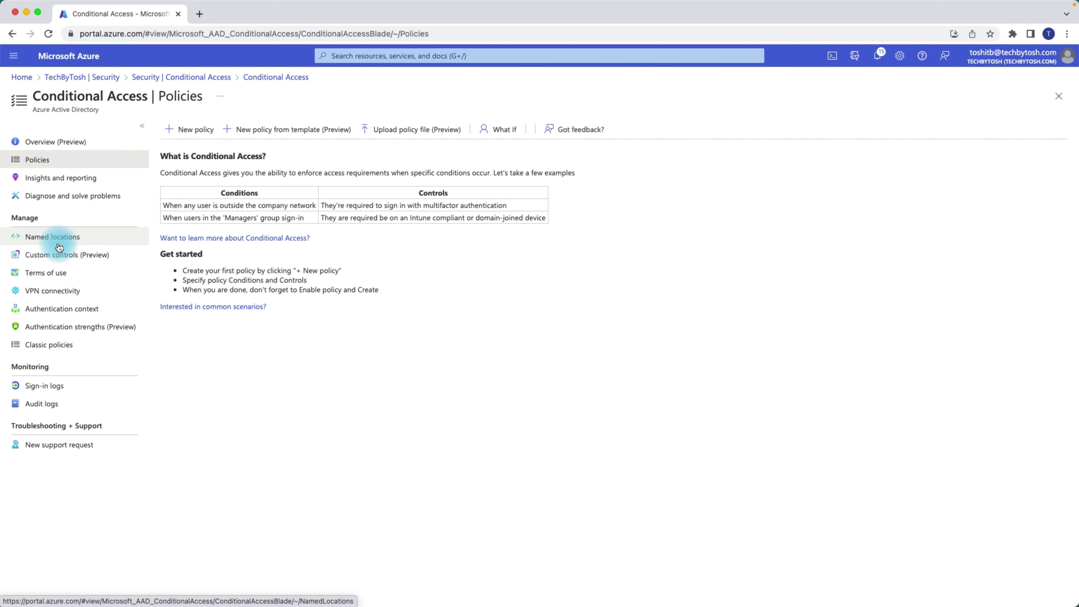
- Start a new IP ranges named location called 'Trusted Locations for Office'
{"action": "left_click", "coordinate": [50, 240]}
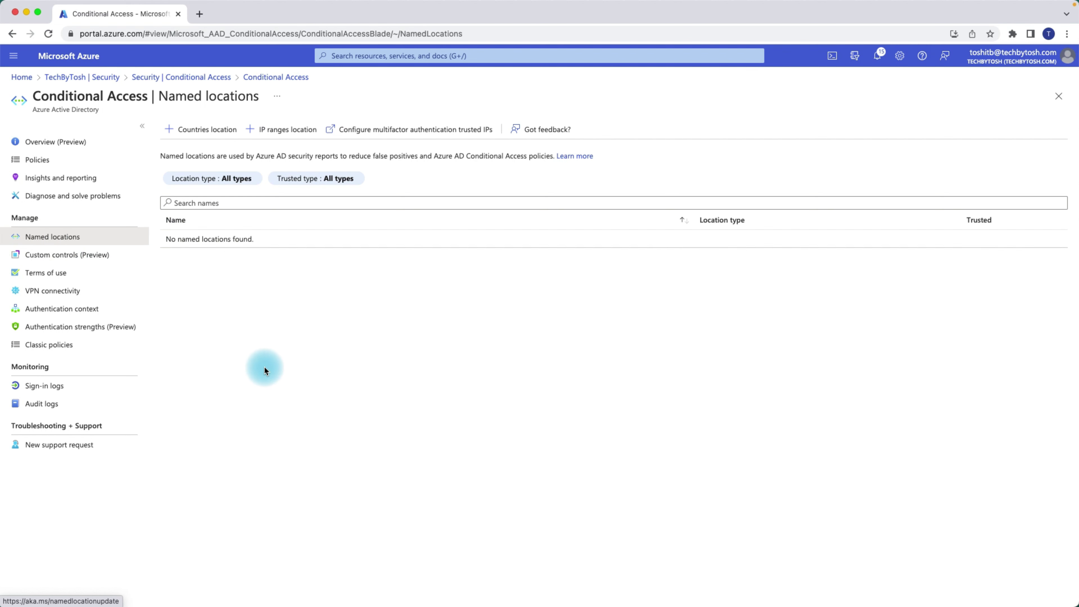
{"action": "left_click", "coordinate": [280, 130]}
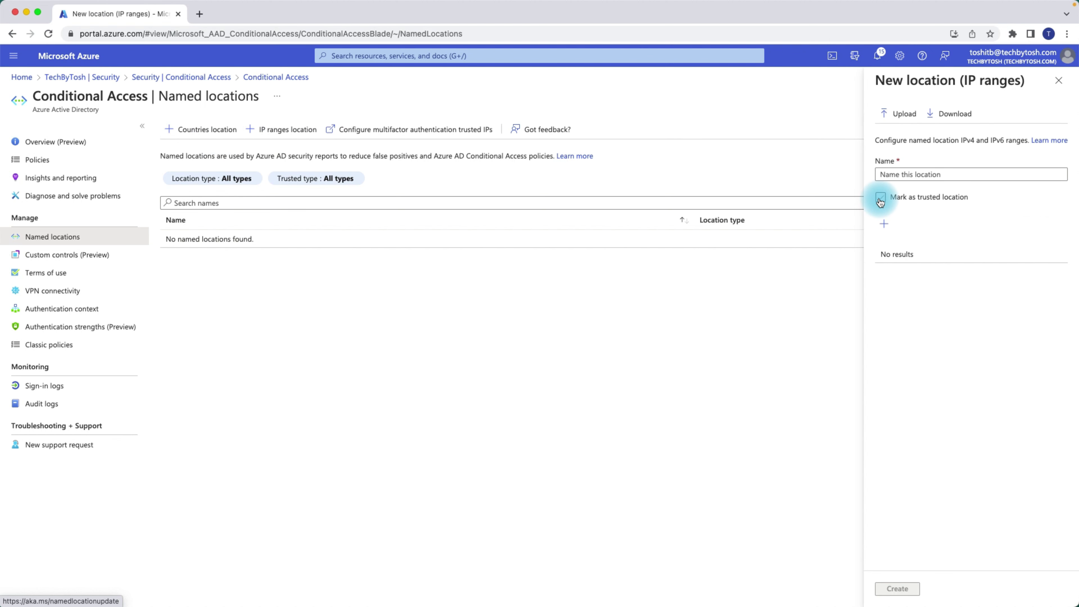
{"action": "left_click", "coordinate": [893, 174]}
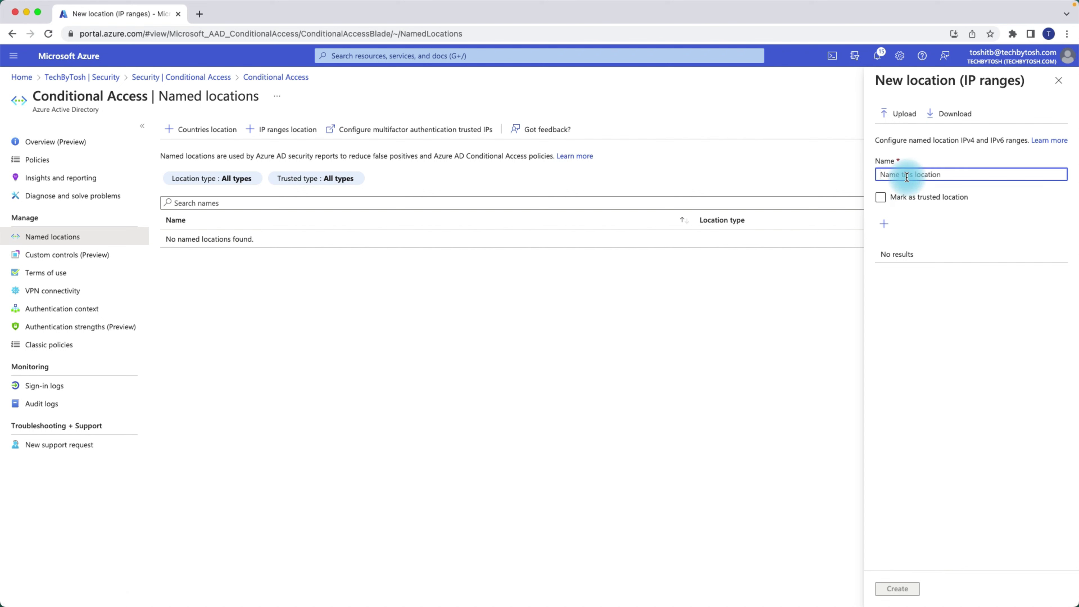
{"action": "type", "text": "t"}
{"action": "key", "text": "BackSpace"}
{"action": "type", "text": "Trusted Locations for Office"}
- Open the IP range entry box, then close the new location and discard it
{"action": "left_click", "coordinate": [884, 225]}
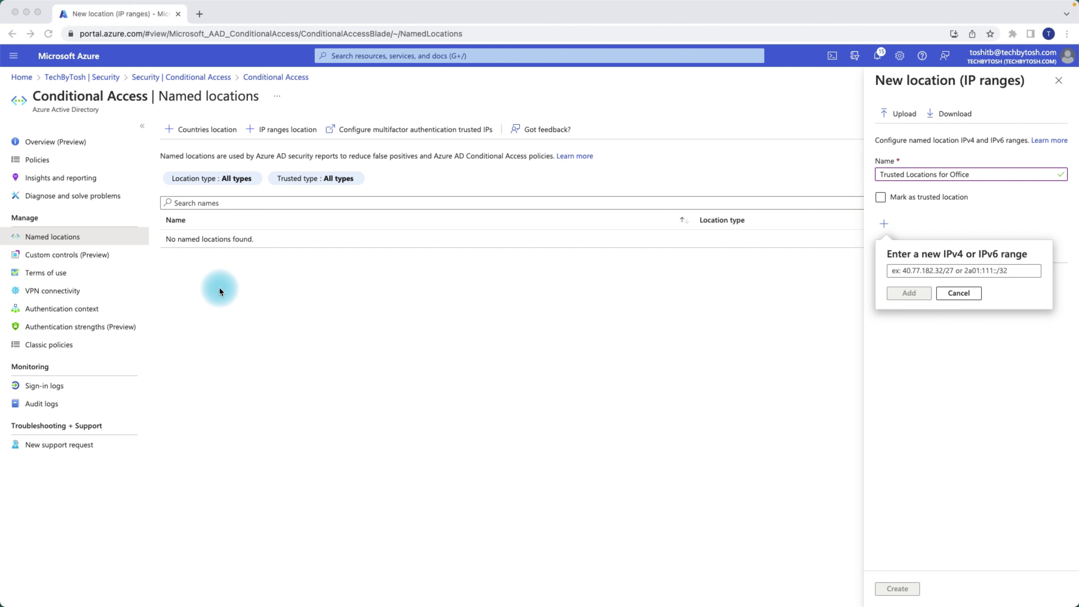
{"action": "left_click", "coordinate": [971, 272]}
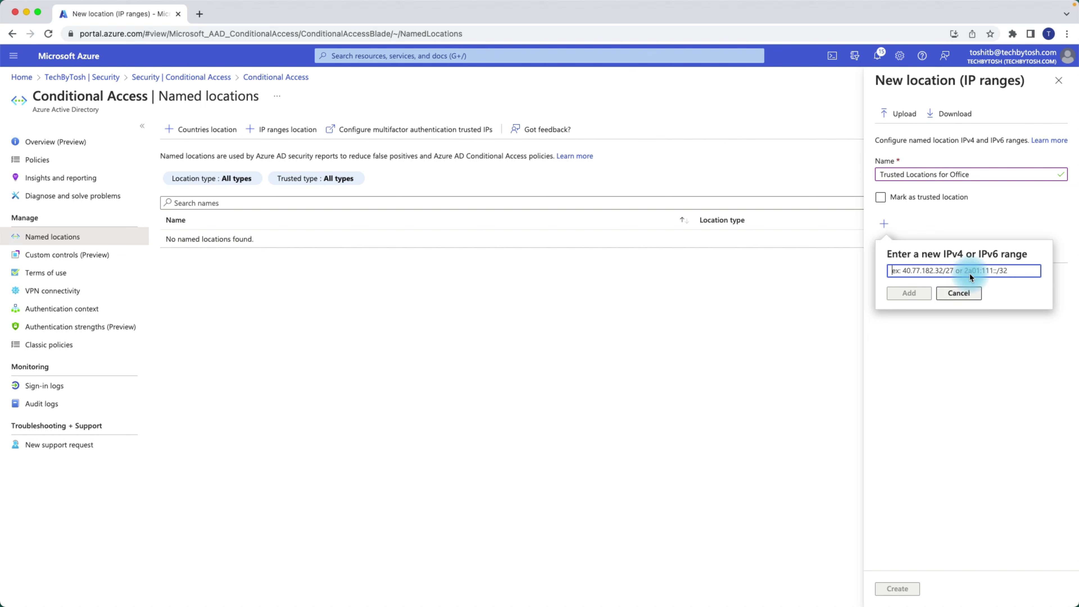
{"action": "left_click", "coordinate": [959, 292]}
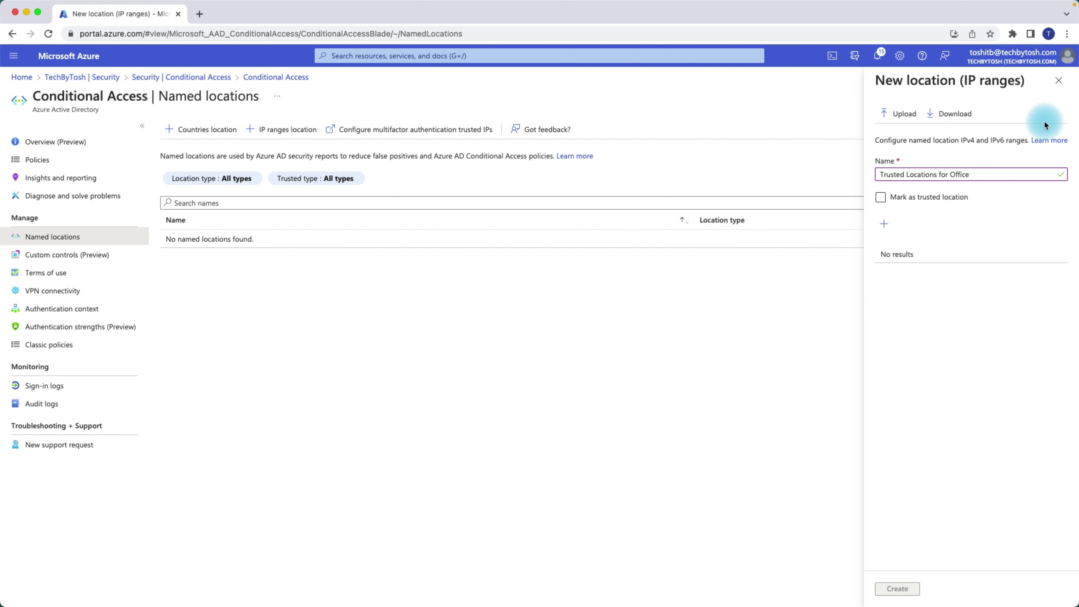
{"action": "left_click", "coordinate": [1059, 80]}
{"action": "left_click", "coordinate": [645, 96]}
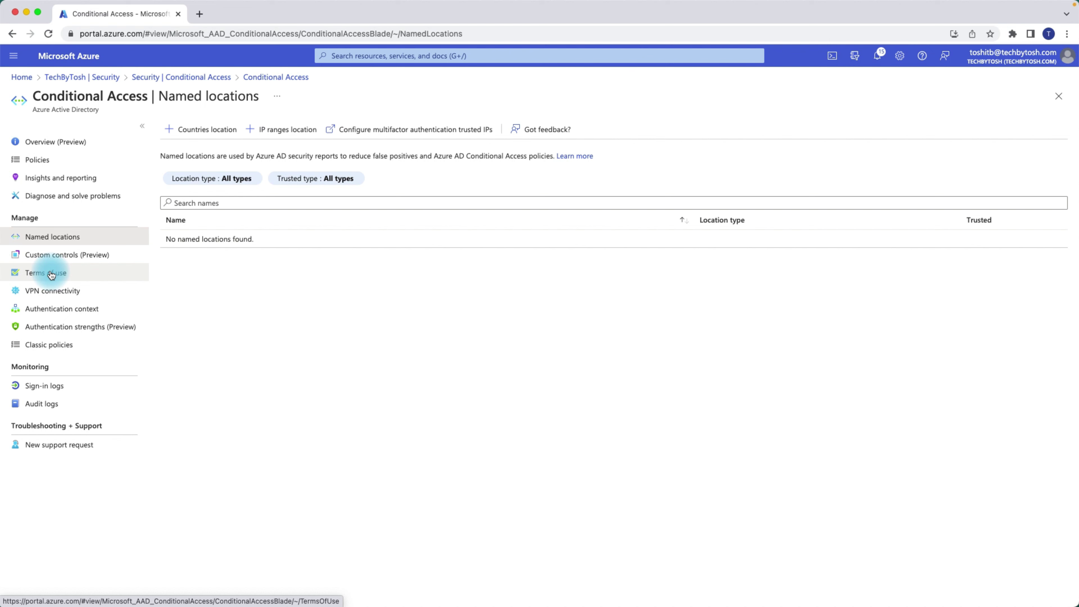
- Look at Authentication context and its new-context form, then open Authentication strengths
{"action": "left_click", "coordinate": [51, 291]}
{"action": "left_click", "coordinate": [52, 309]}
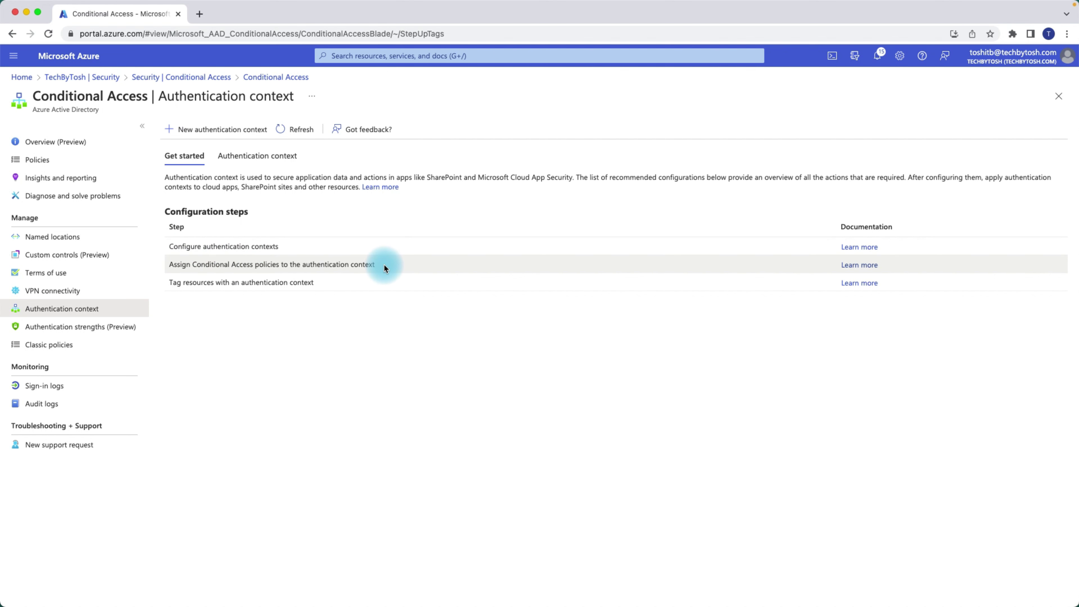
{"action": "left_click", "coordinate": [232, 135]}
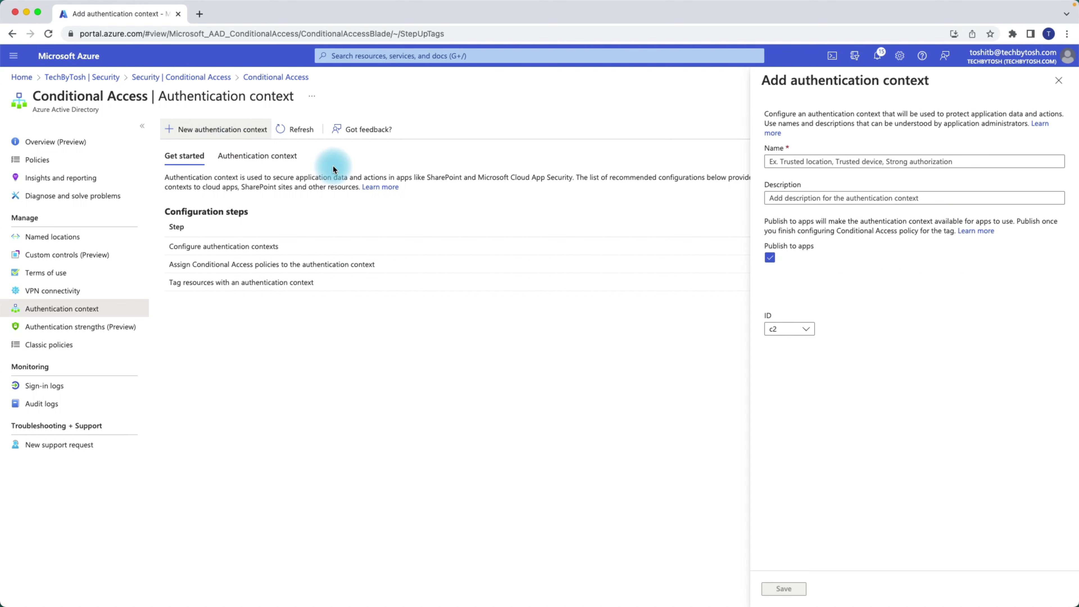
{"action": "left_click", "coordinate": [800, 163]}
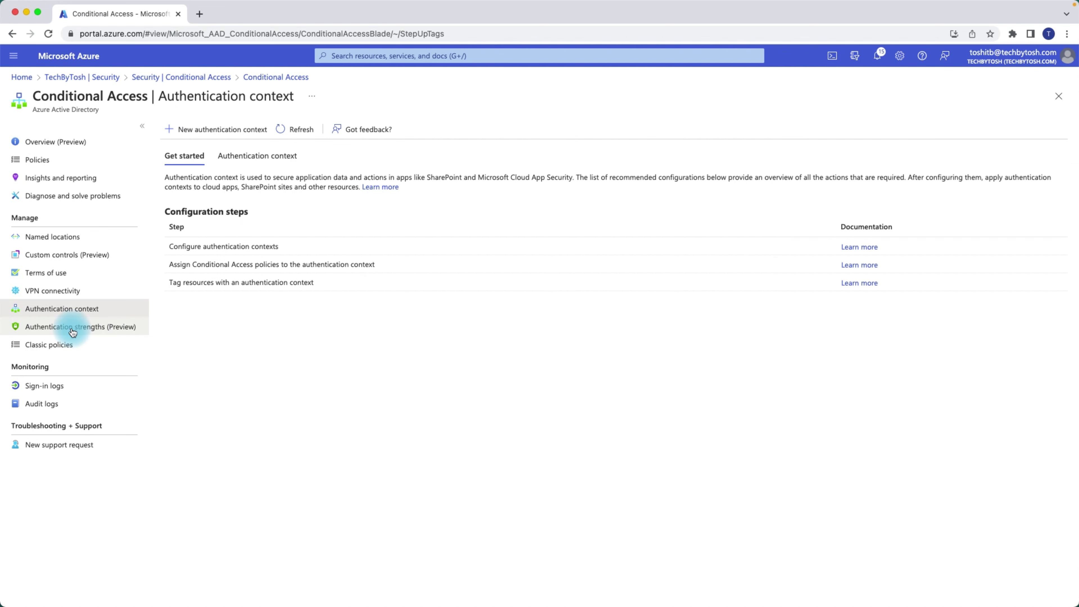
{"action": "left_click", "coordinate": [71, 330]}
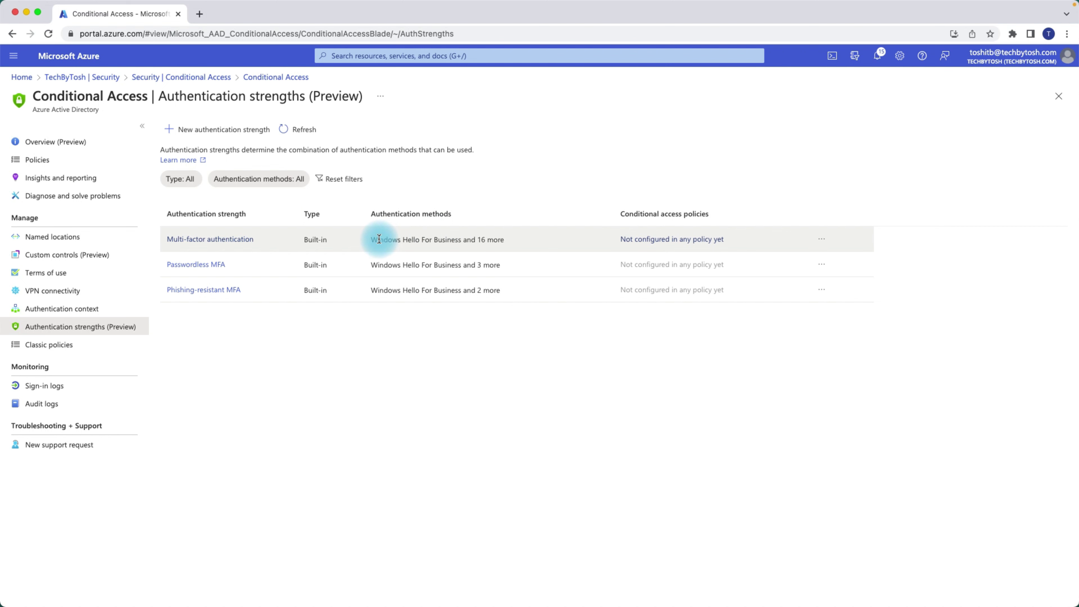
- Review the Multifactor authentication strength details, then return to the Conditional Access policies
{"action": "left_click", "coordinate": [232, 241]}
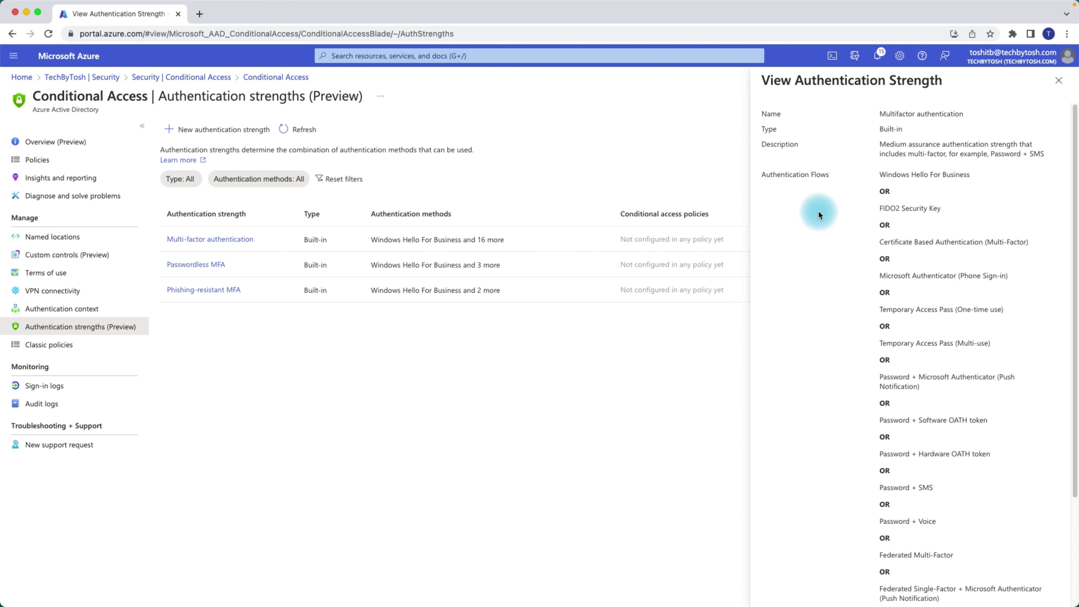
{"action": "left_click", "coordinate": [1060, 82]}
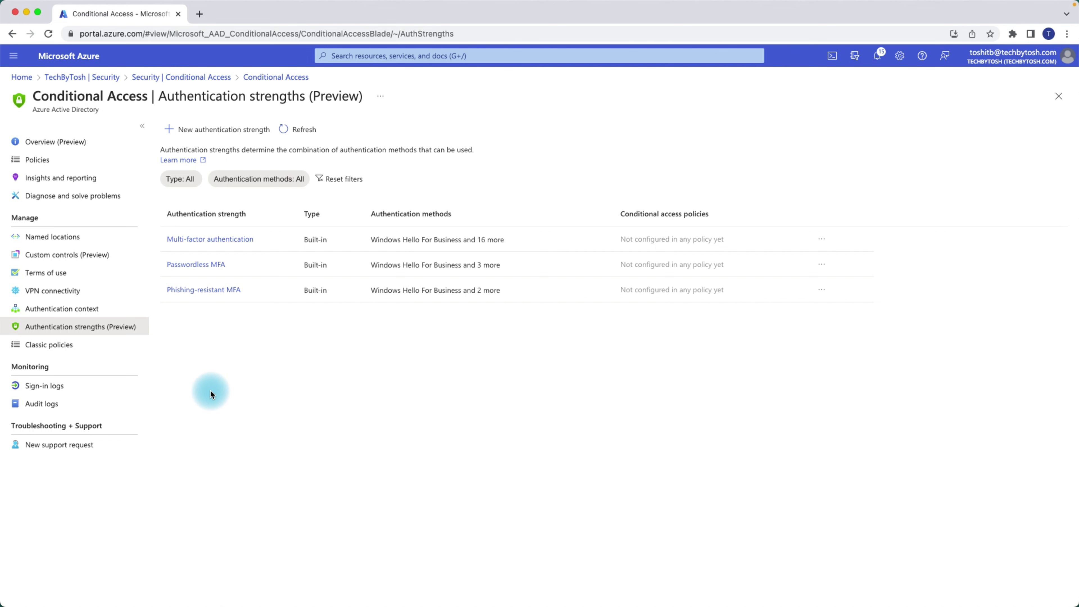
{"action": "left_click", "coordinate": [45, 161]}
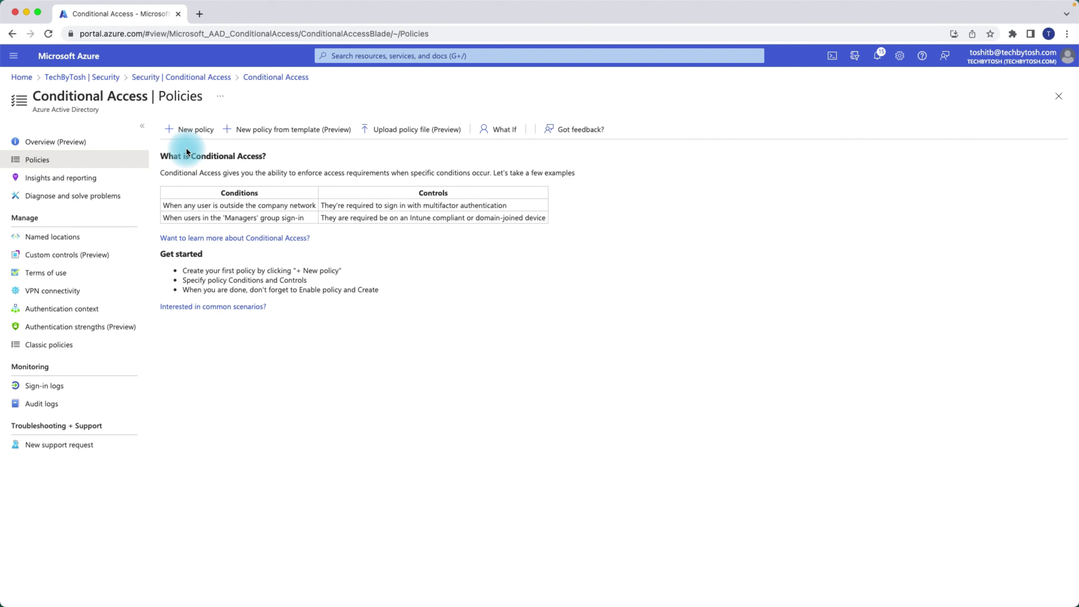
- Create a new Conditional Access policy named 'MFA For All Users'
{"action": "left_click", "coordinate": [197, 132]}
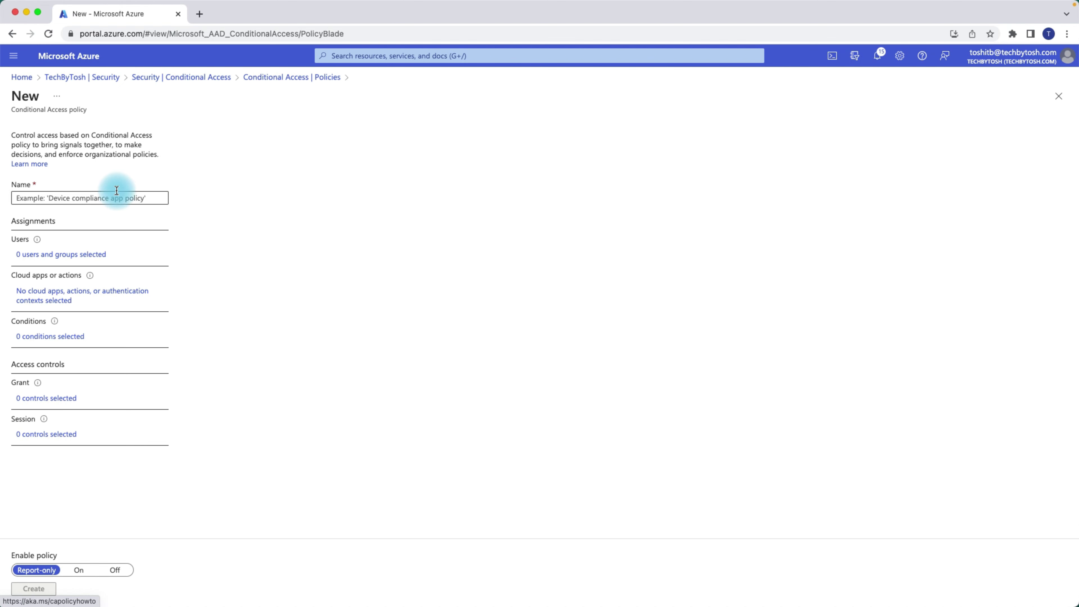
{"action": "left_click", "coordinate": [115, 197]}
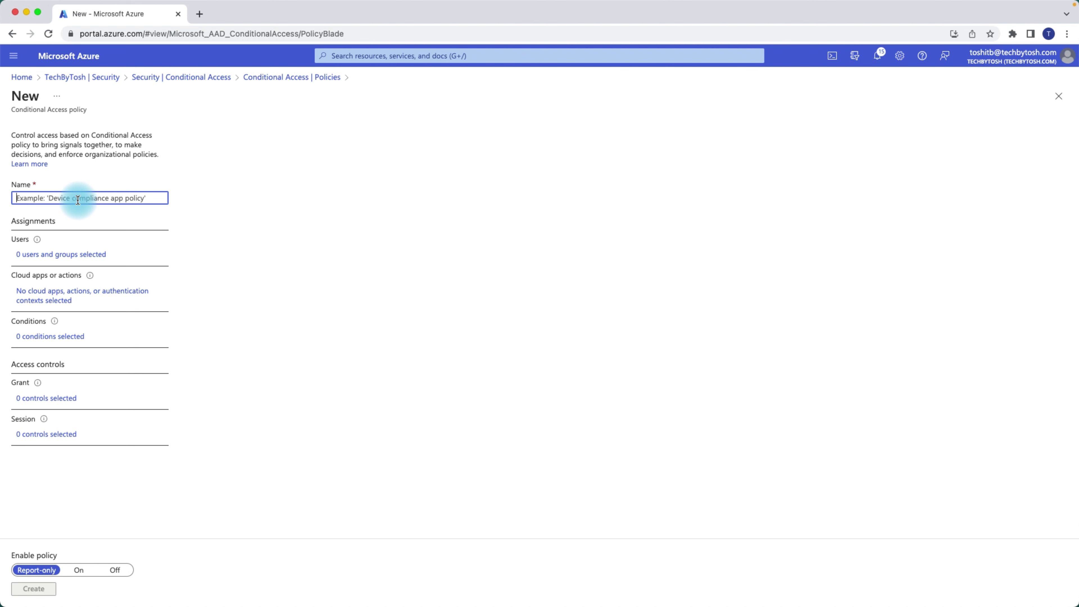
{"action": "type", "text": "MFA"}
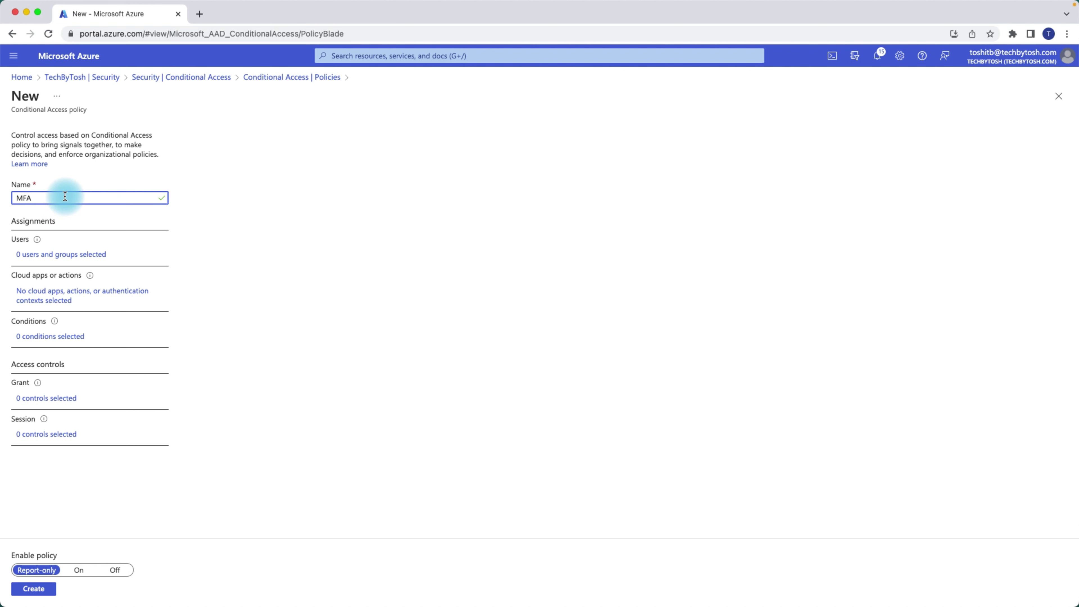
{"action": "type", "text": "For All Users"}
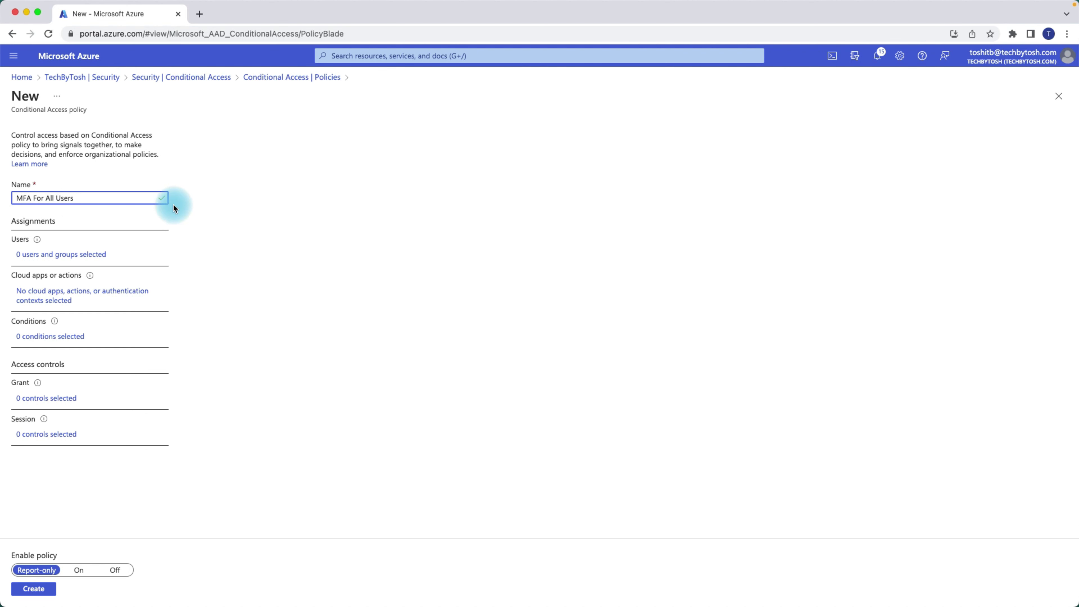
{"action": "left_click", "coordinate": [260, 201]}
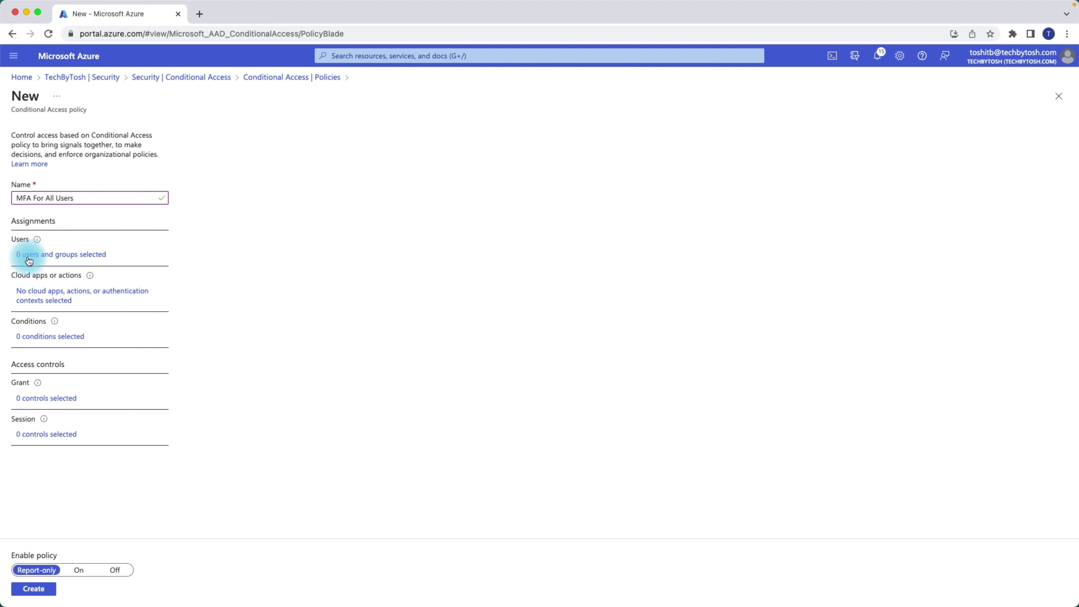
- Scope the policy's users to selected users and groups, including guest or external users
{"action": "left_click", "coordinate": [42, 257]}
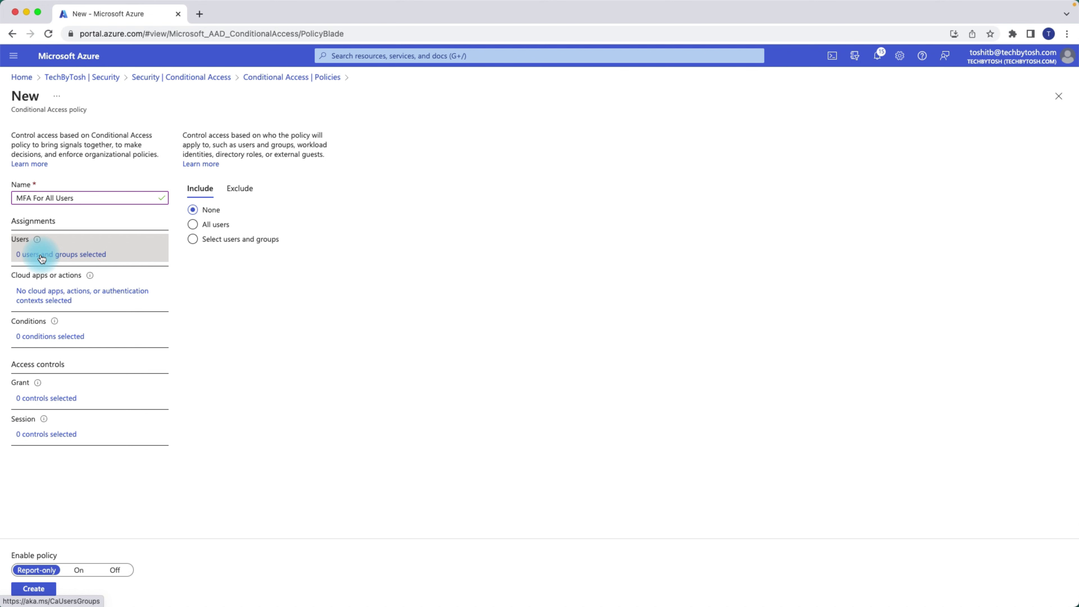
{"action": "left_click", "coordinate": [193, 225]}
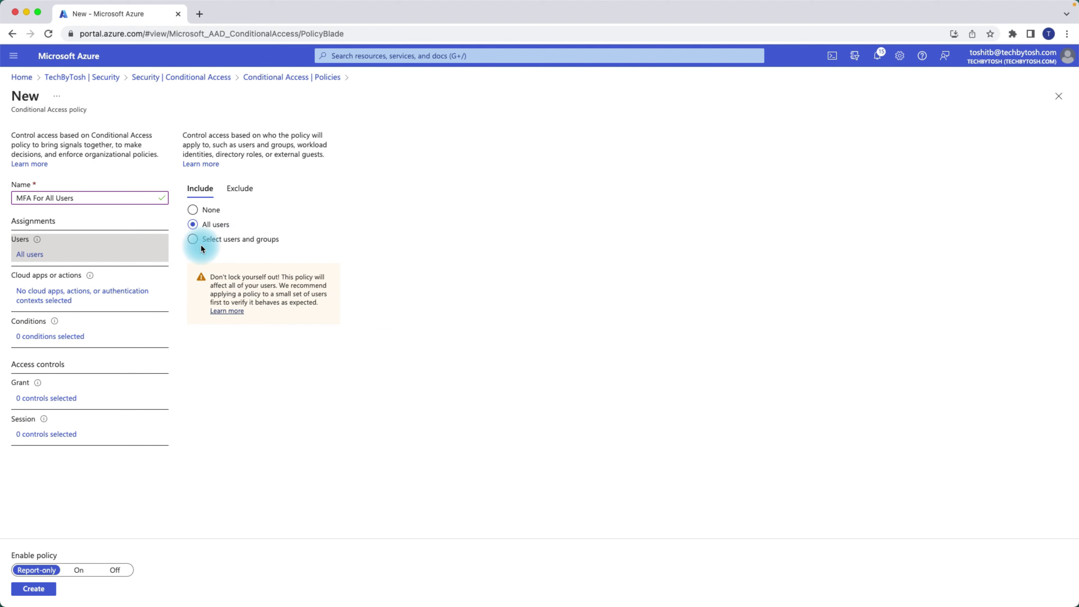
{"action": "left_click", "coordinate": [193, 241]}
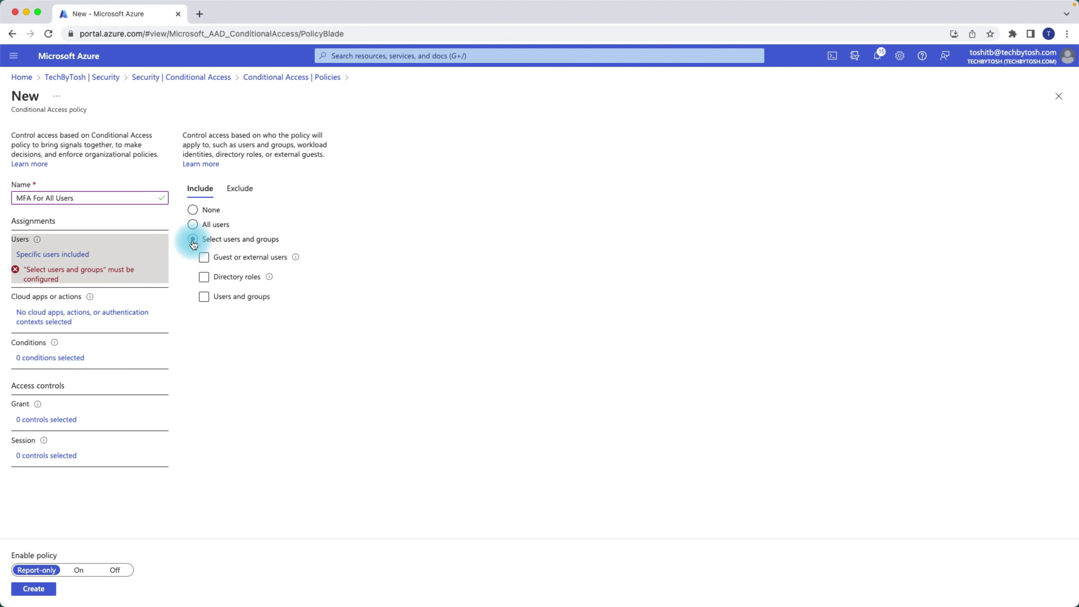
{"action": "left_click", "coordinate": [254, 296]}
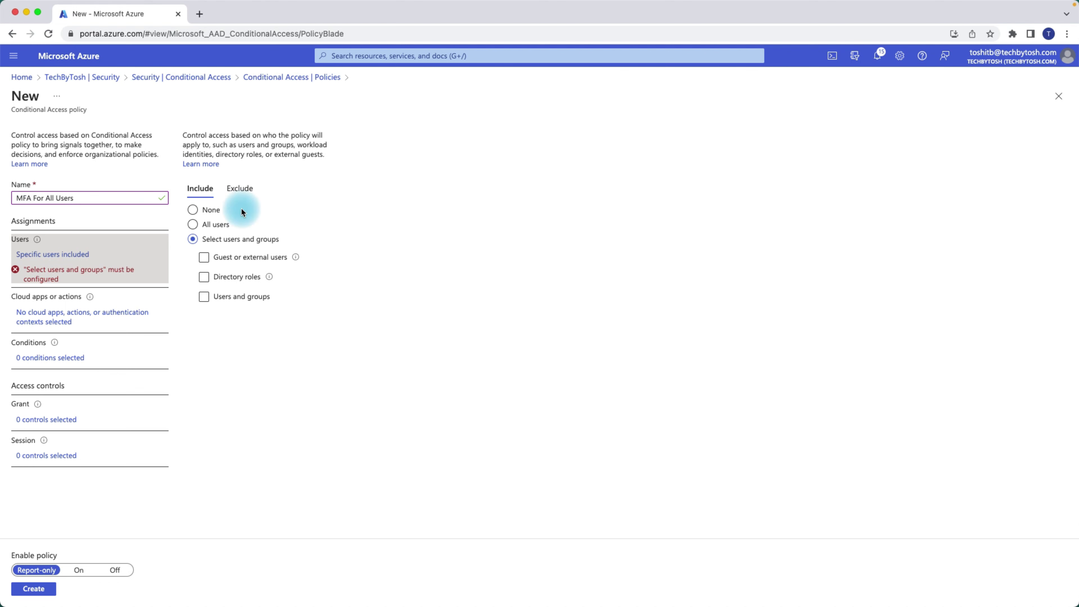
{"action": "left_click", "coordinate": [203, 258]}
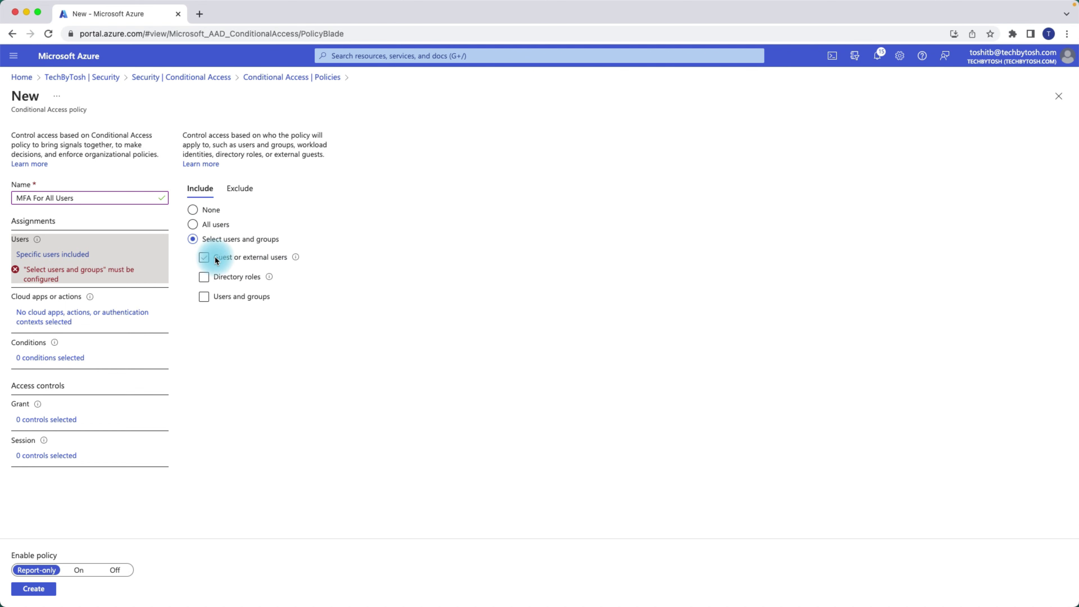
{"action": "left_click", "coordinate": [205, 259]}
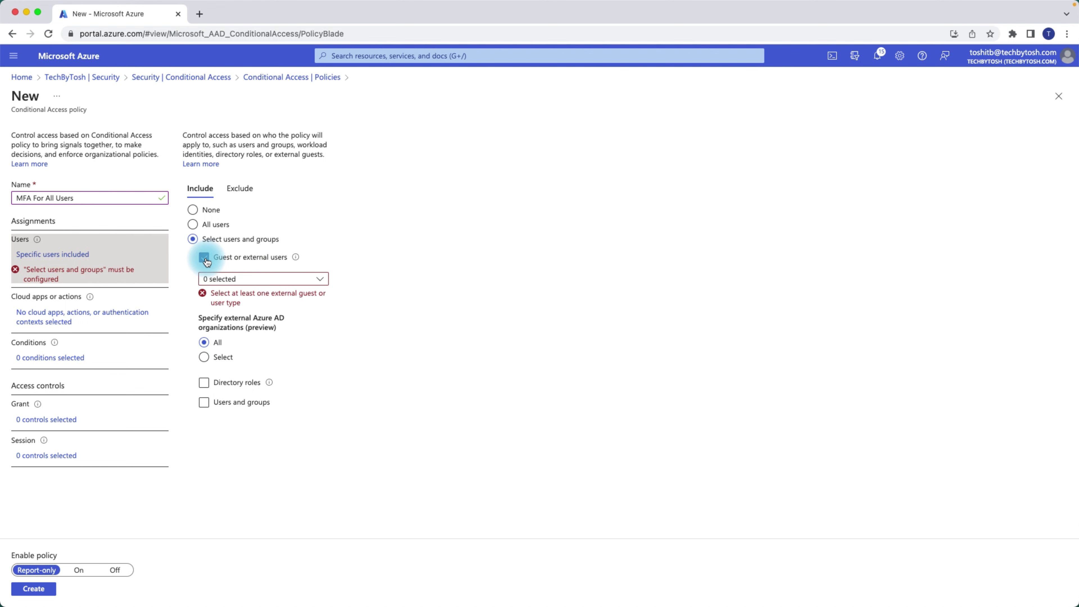
{"action": "left_click", "coordinate": [320, 279]}
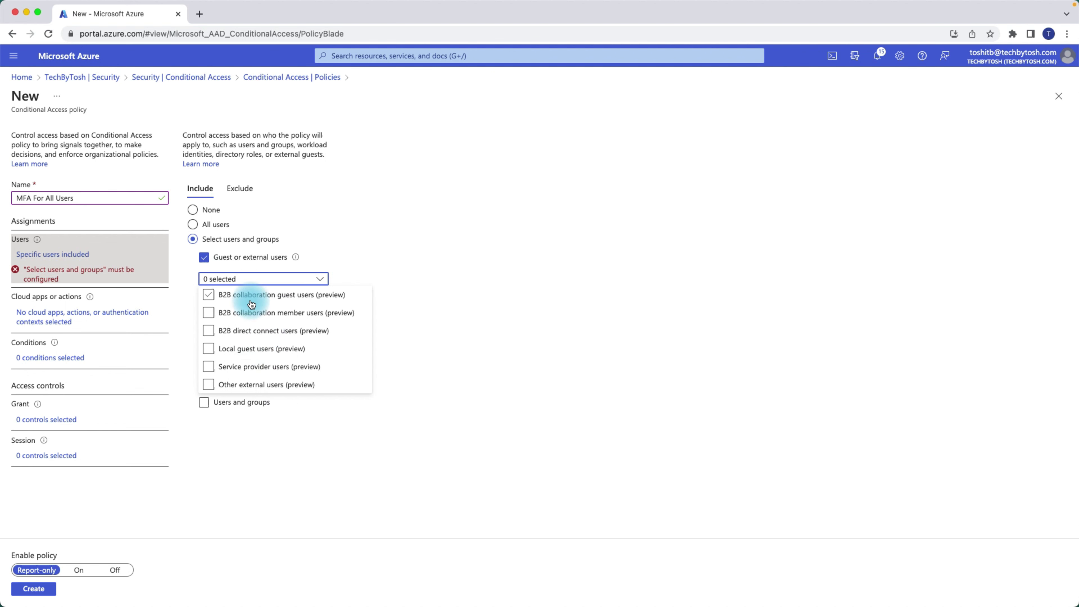
{"action": "left_click", "coordinate": [453, 331]}
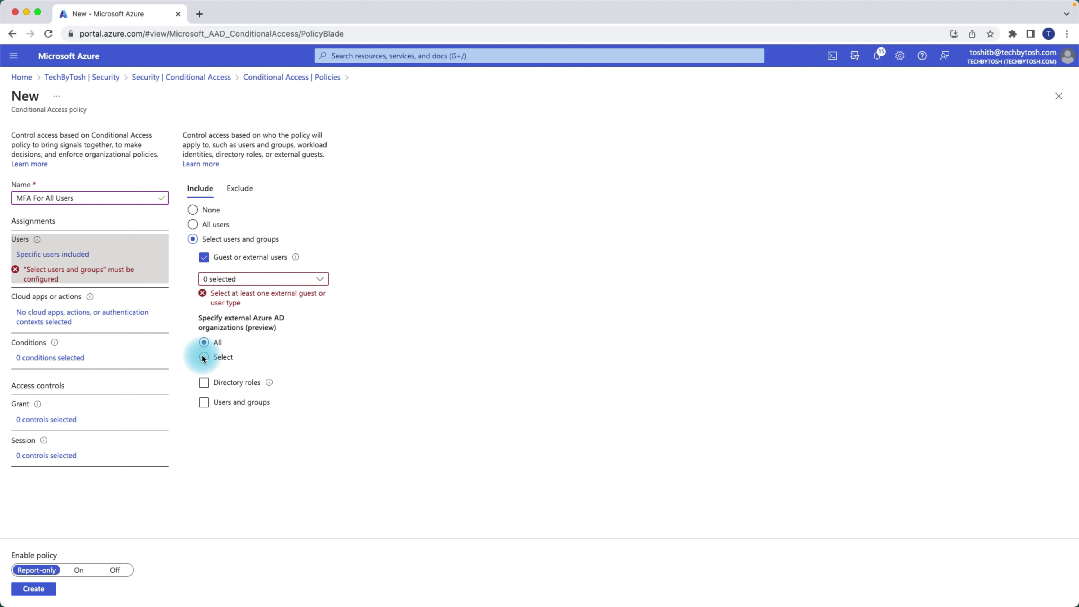
{"action": "left_click", "coordinate": [204, 257]}
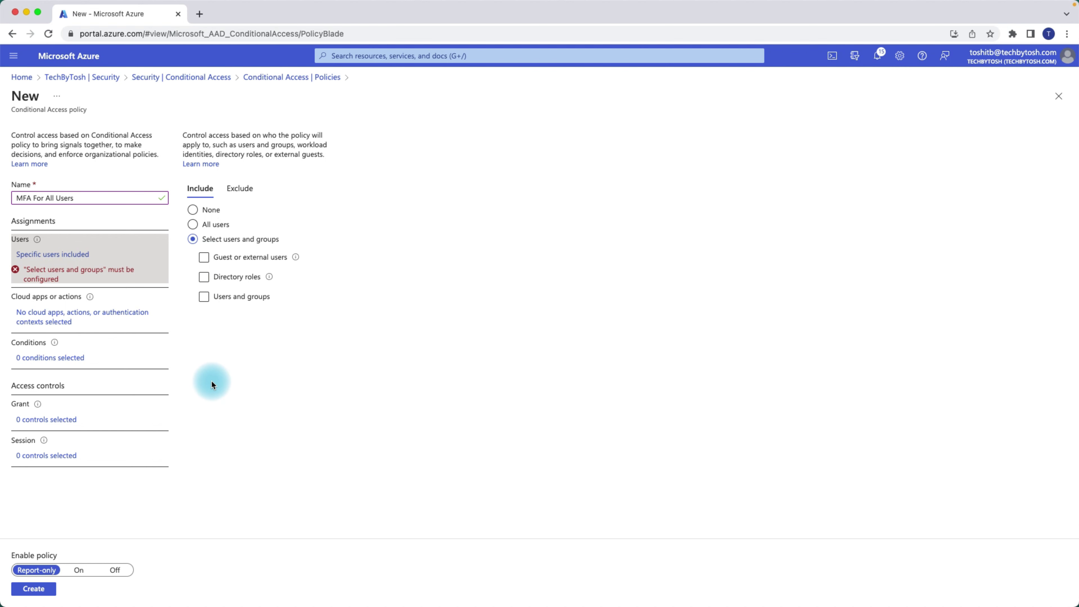
{"action": "left_click", "coordinate": [204, 277]}
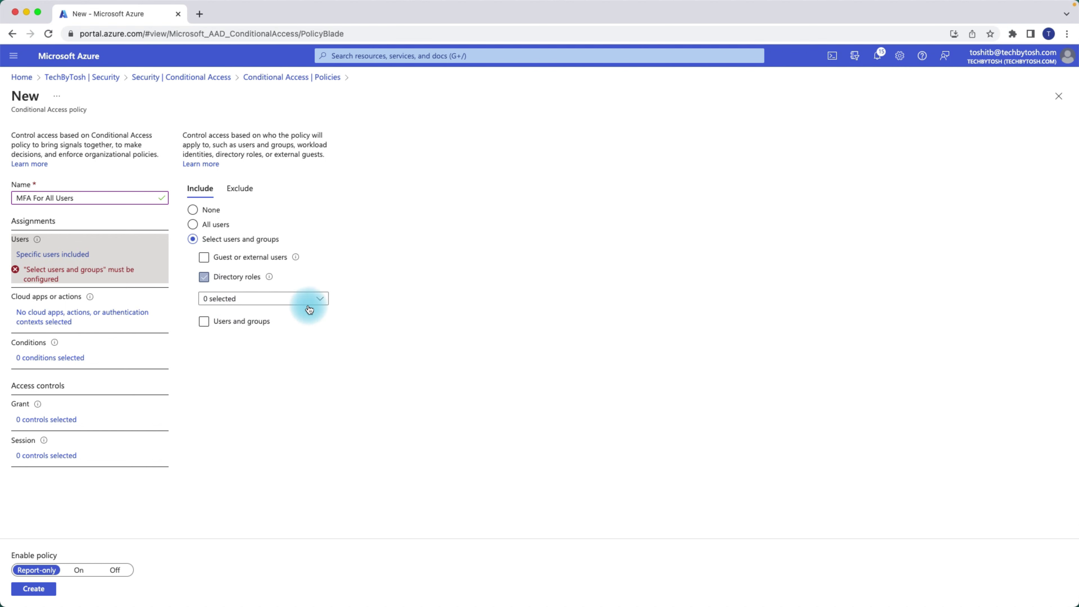
{"action": "left_click", "coordinate": [320, 299]}
{"action": "left_click", "coordinate": [325, 300]}
{"action": "left_click", "coordinate": [326, 301]}
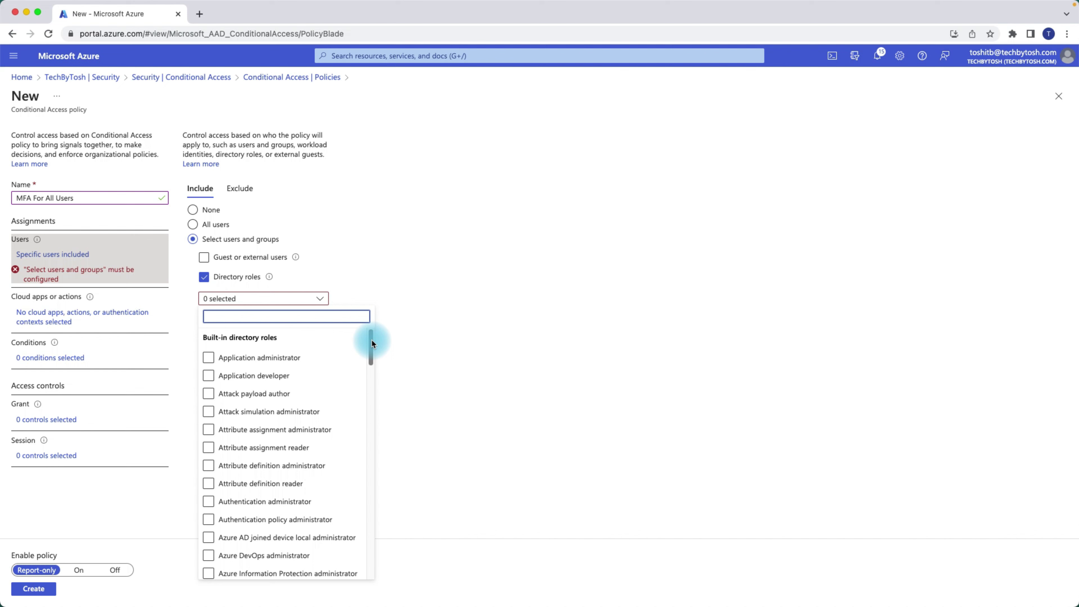
{"action": "left_click", "coordinate": [208, 358]}
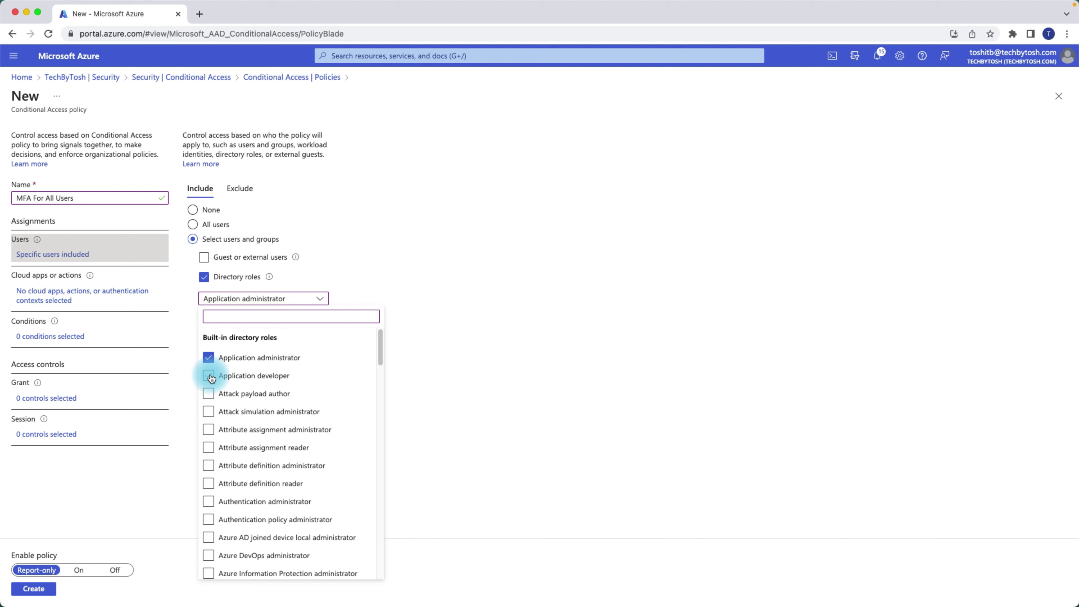
{"action": "left_click", "coordinate": [209, 358]}
{"action": "left_click_drag", "start_coordinate": [415, 346], "coordinate": [416, 431]}
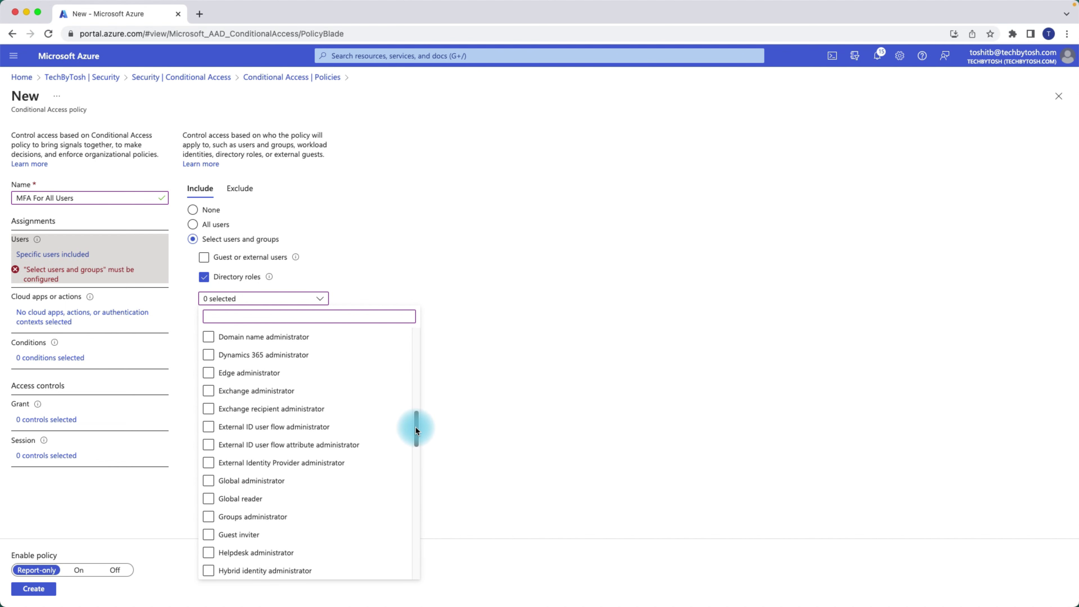
{"action": "left_click", "coordinate": [289, 514]}
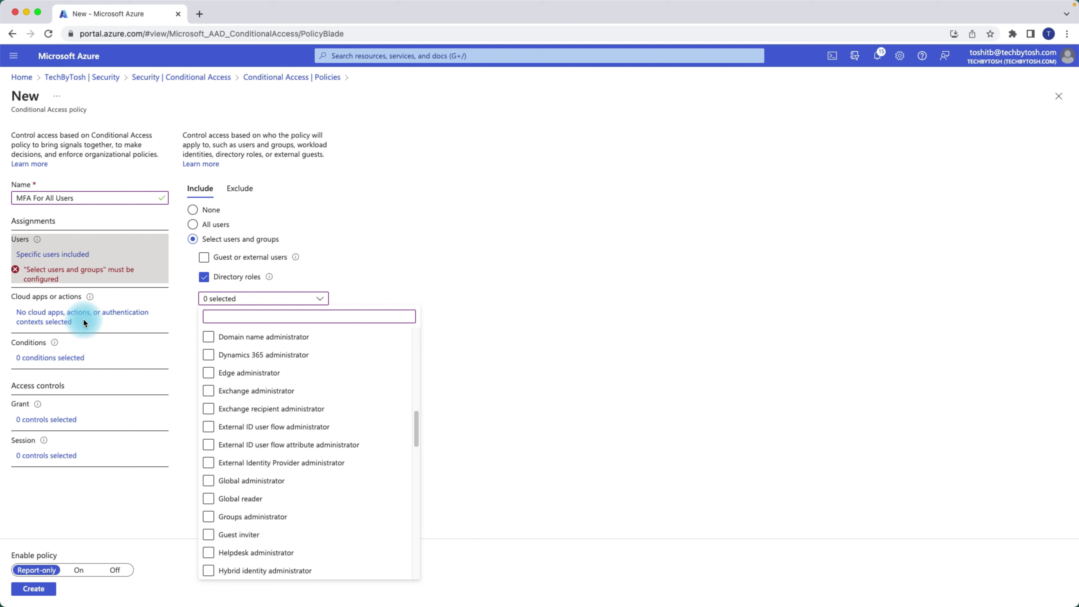
{"action": "left_click", "coordinate": [183, 339]}
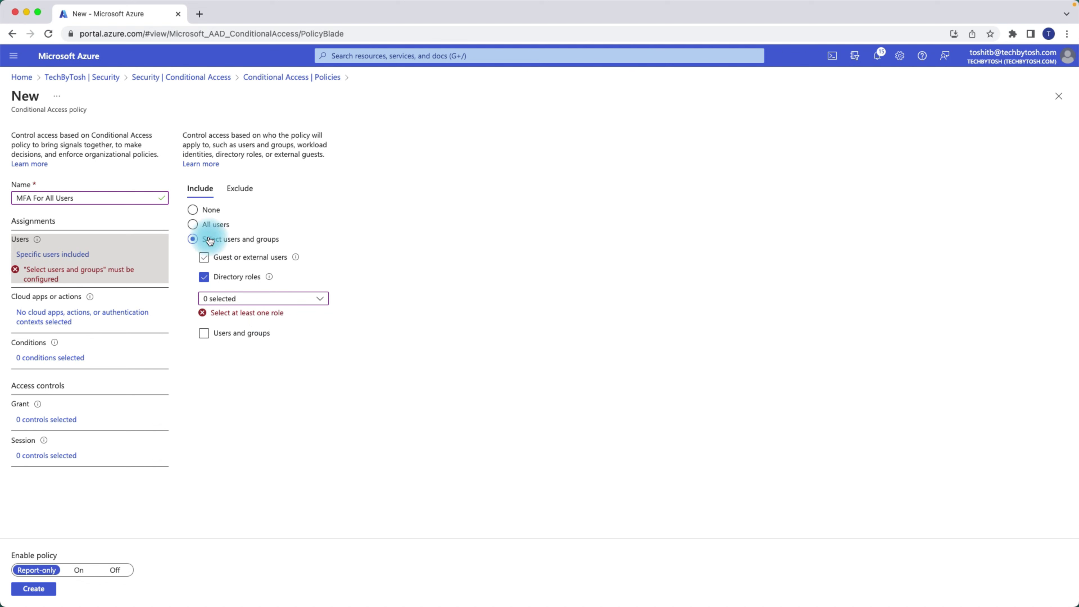
{"action": "left_click", "coordinate": [204, 277]}
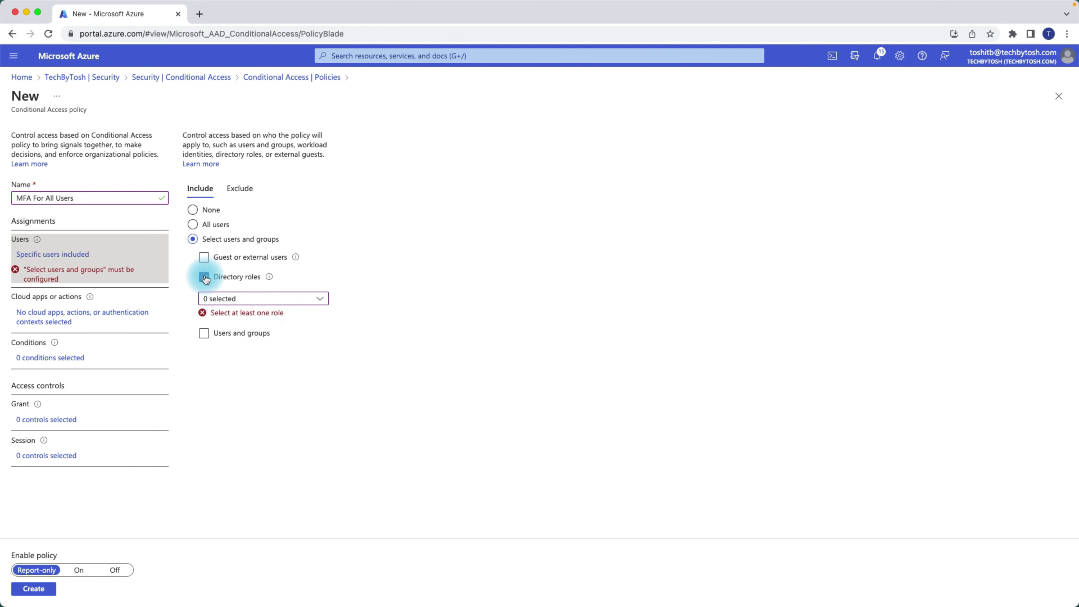
{"action": "left_click", "coordinate": [205, 297]}
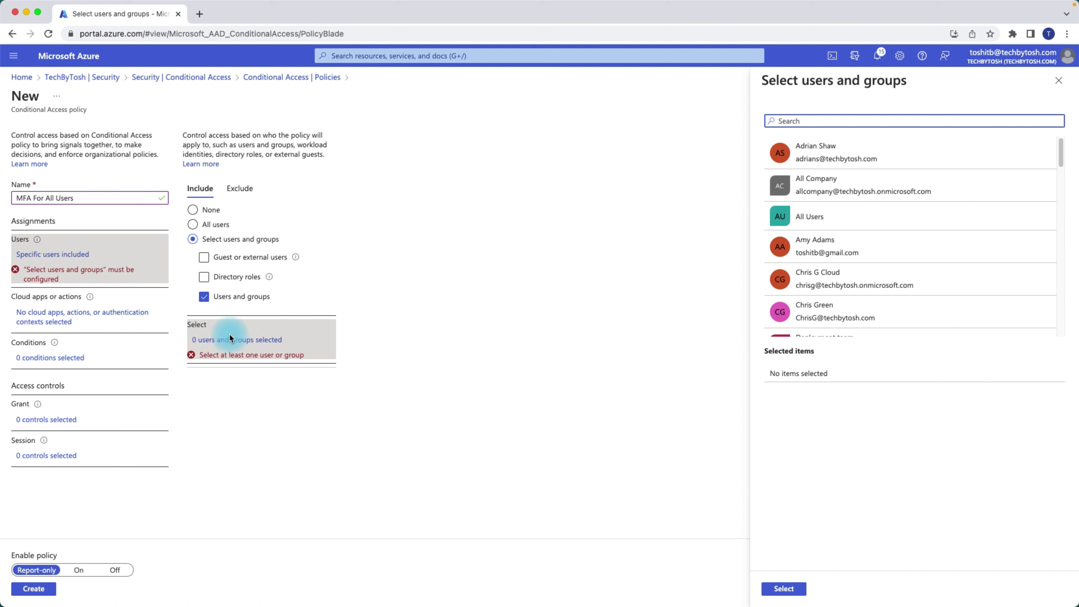
{"action": "left_click", "coordinate": [222, 340]}
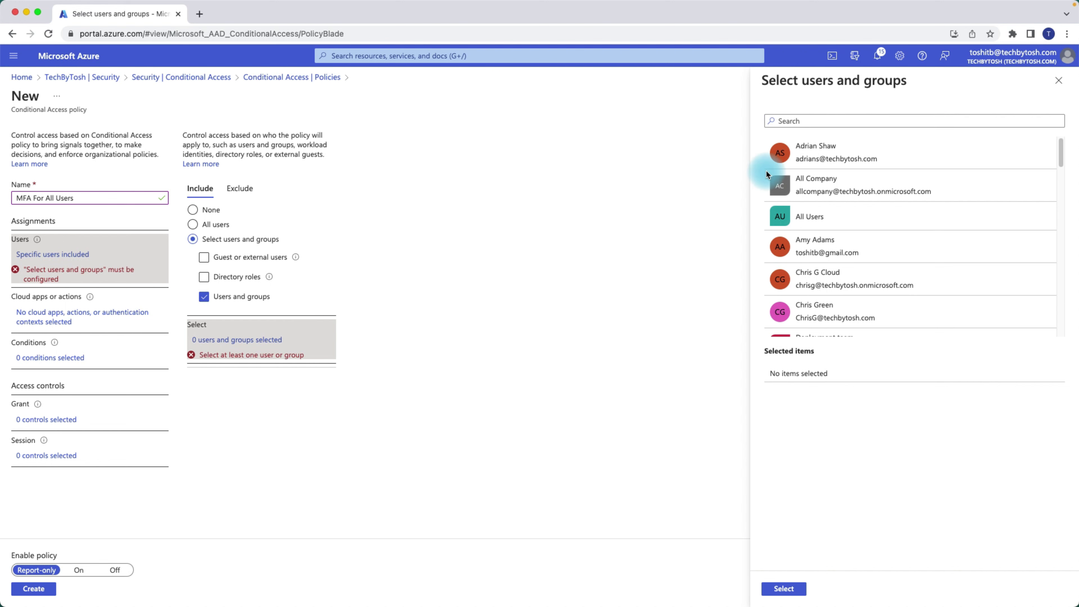
{"action": "left_click", "coordinate": [811, 121]}
{"action": "type", "text": "chris"}
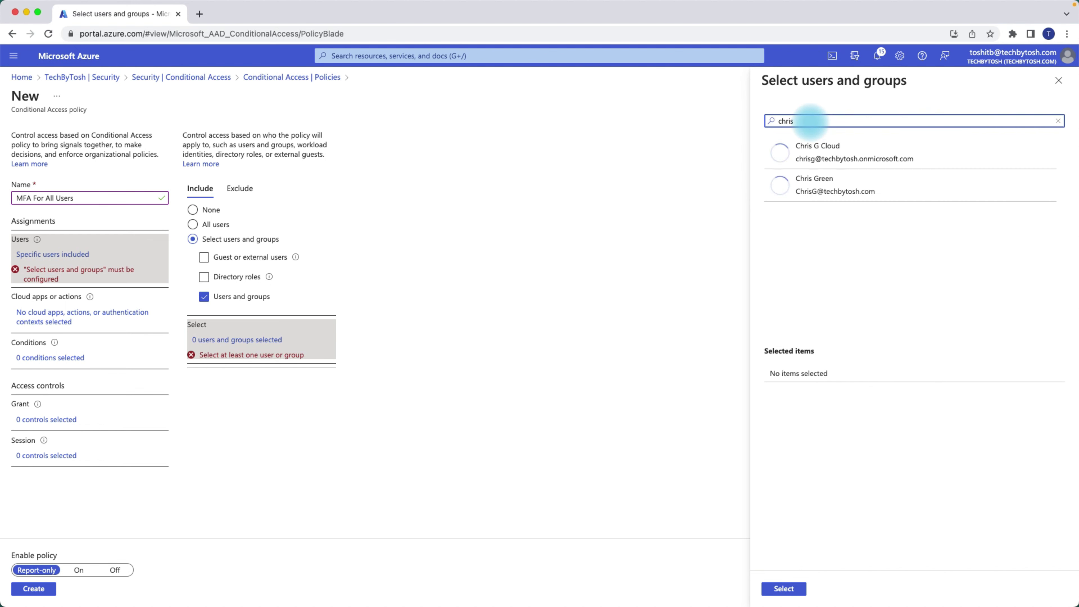
{"action": "left_click", "coordinate": [839, 192]}
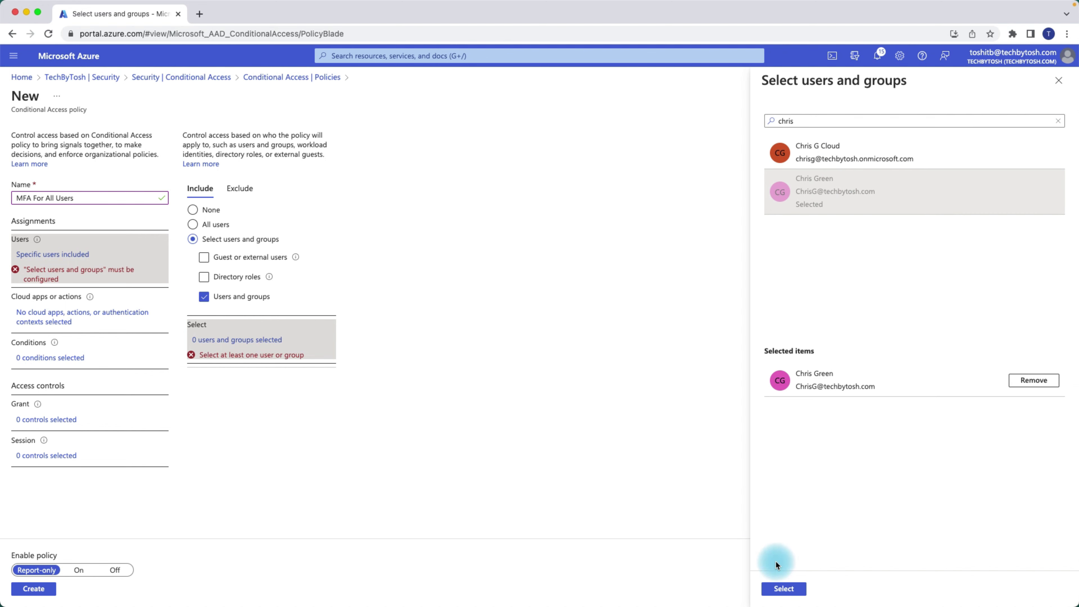
{"action": "left_click", "coordinate": [784, 589]}
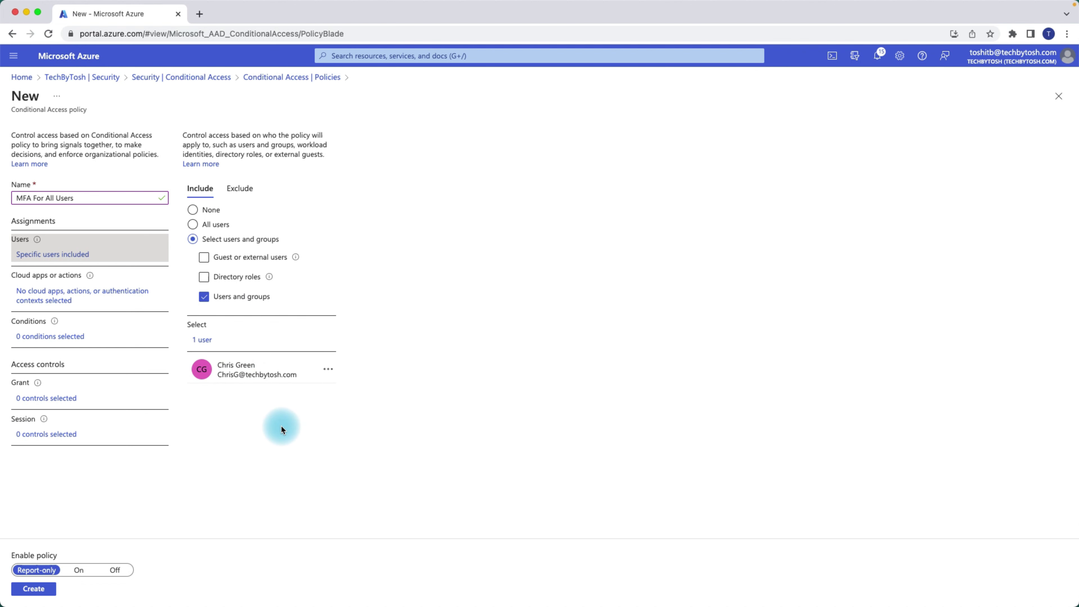
{"action": "left_click", "coordinate": [244, 194]}
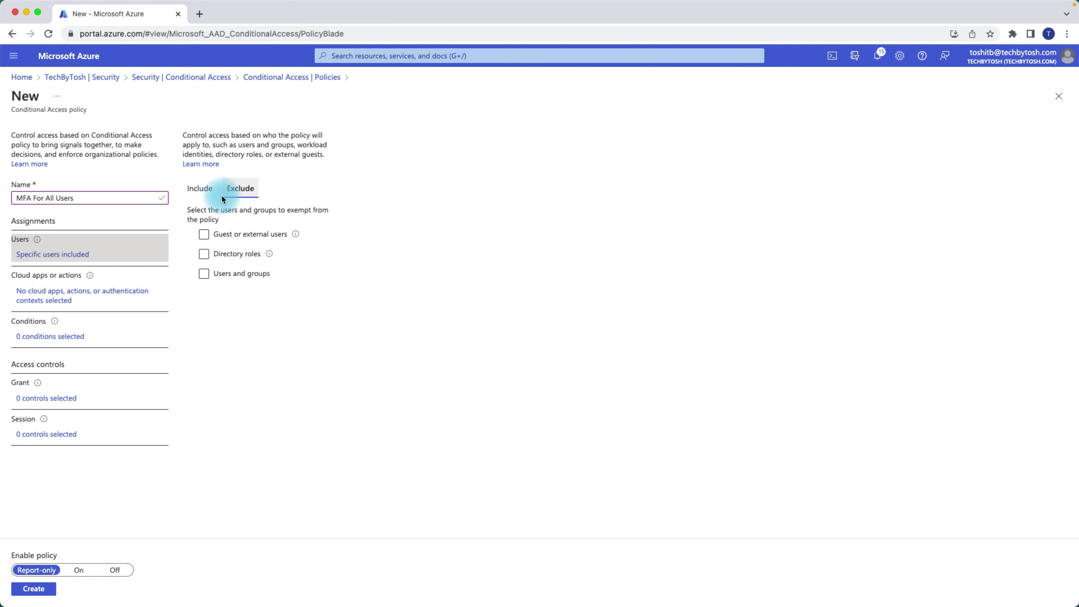
{"action": "left_click", "coordinate": [200, 189]}
{"action": "left_click", "coordinate": [240, 191]}
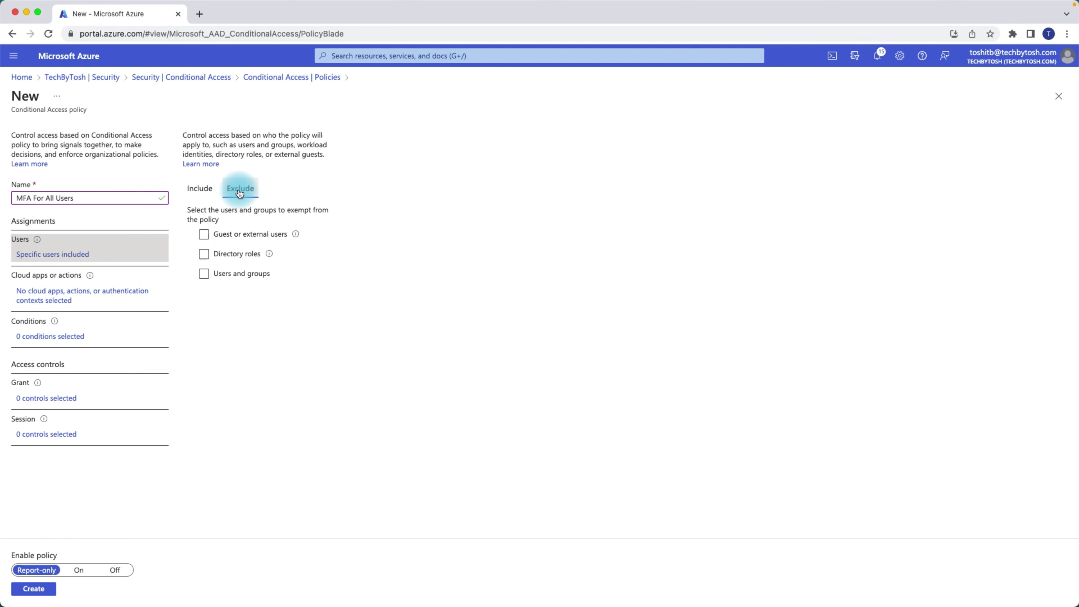
{"action": "left_click", "coordinate": [206, 275]}
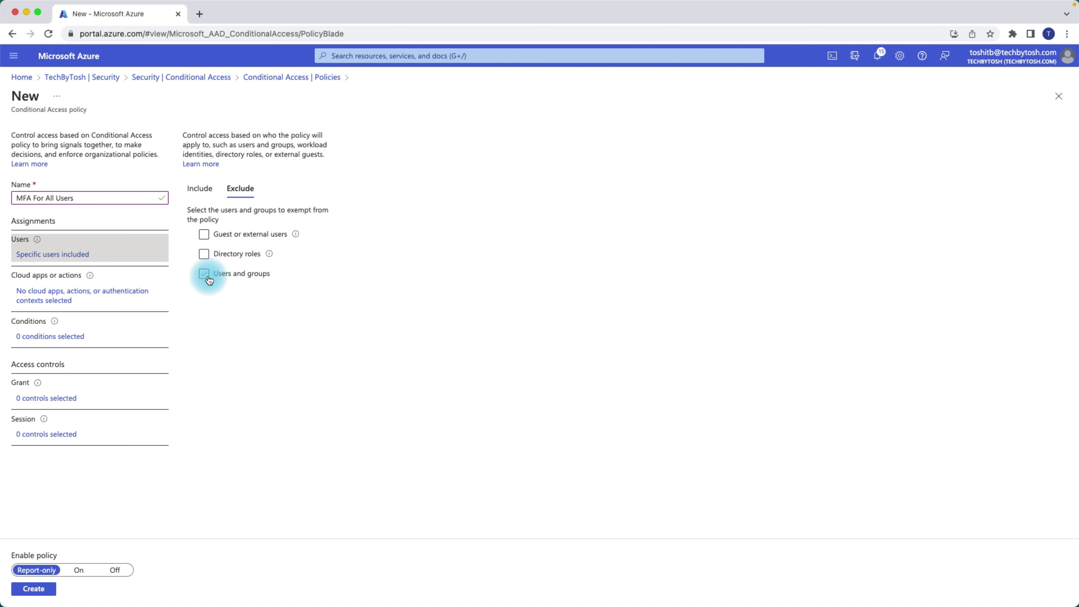
{"action": "left_click", "coordinate": [204, 274]}
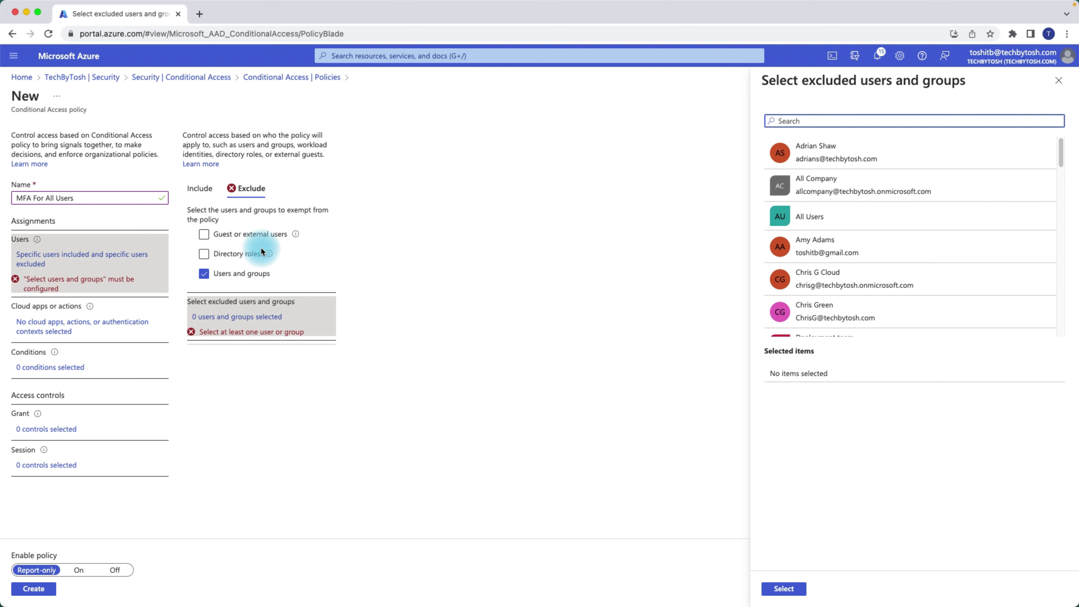
{"action": "left_click", "coordinate": [1058, 81]}
{"action": "left_click", "coordinate": [192, 191]}
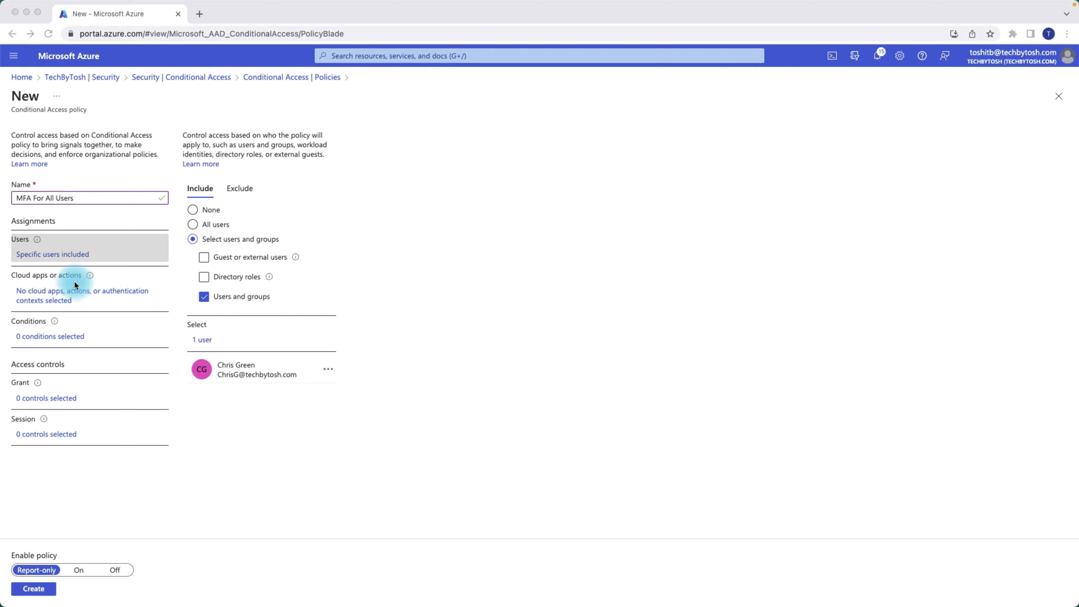
- Keep the policy targeting Cloud apps and switch from All cloud apps to Select apps
{"action": "left_click", "coordinate": [91, 279]}
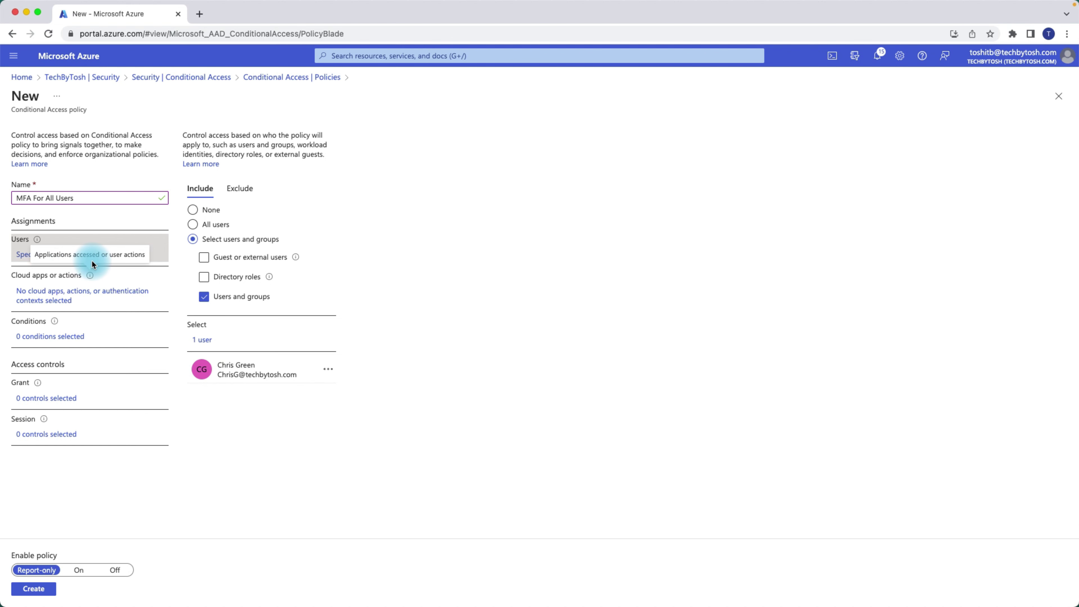
{"action": "left_click", "coordinate": [44, 293]}
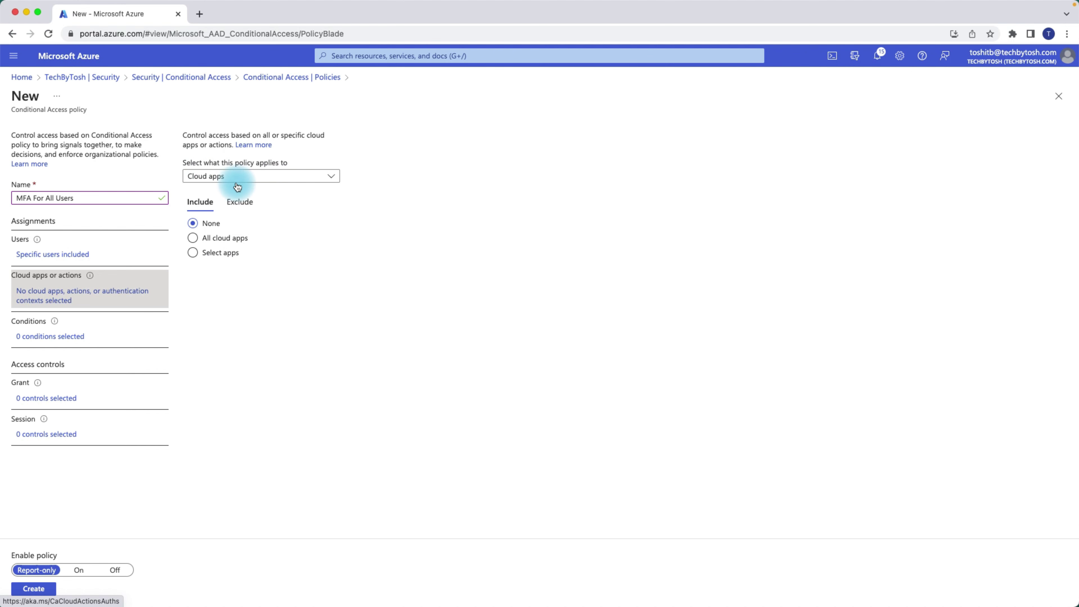
{"action": "left_click", "coordinate": [260, 178]}
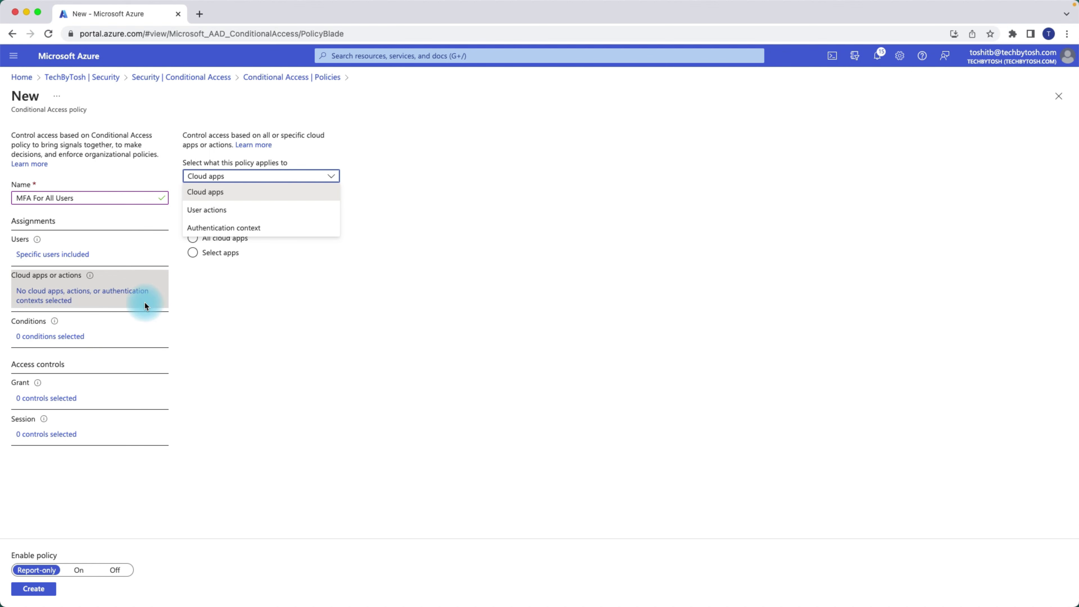
{"action": "left_click", "coordinate": [378, 210]}
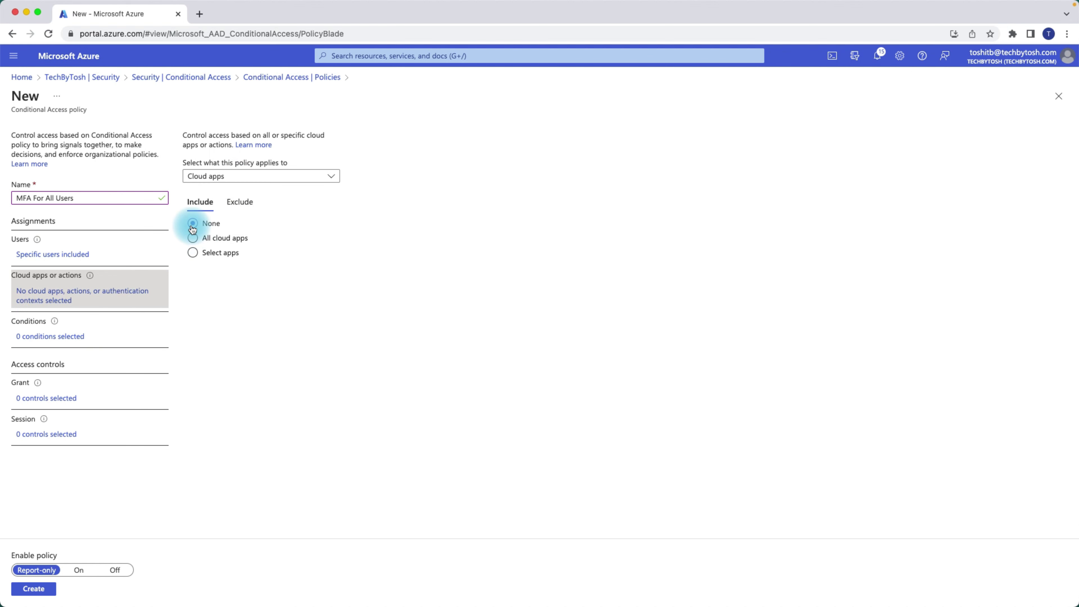
{"action": "left_click", "coordinate": [193, 240]}
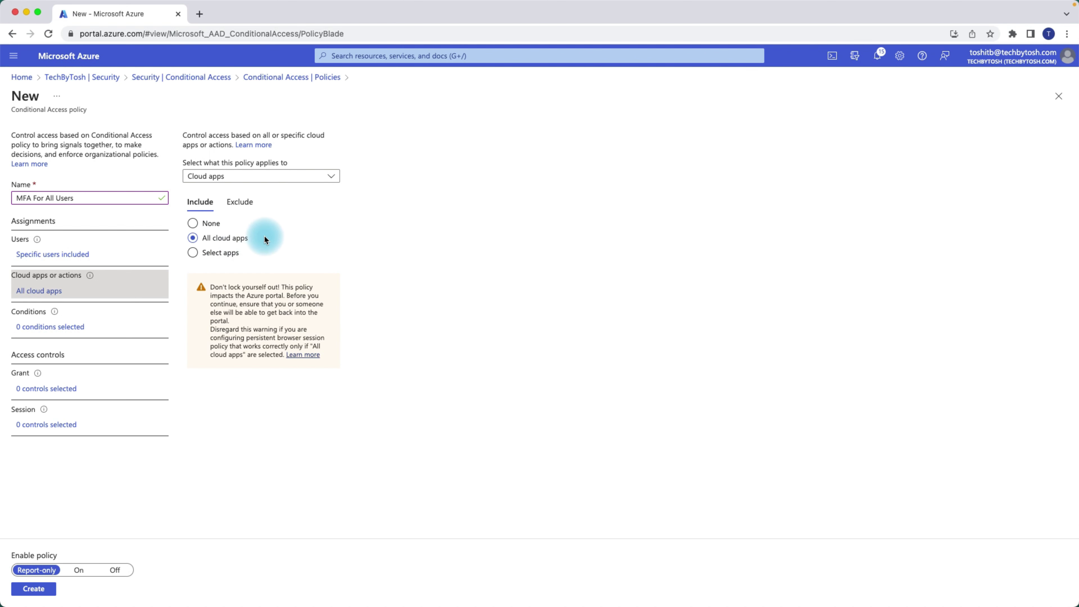
{"action": "left_click", "coordinate": [193, 253]}
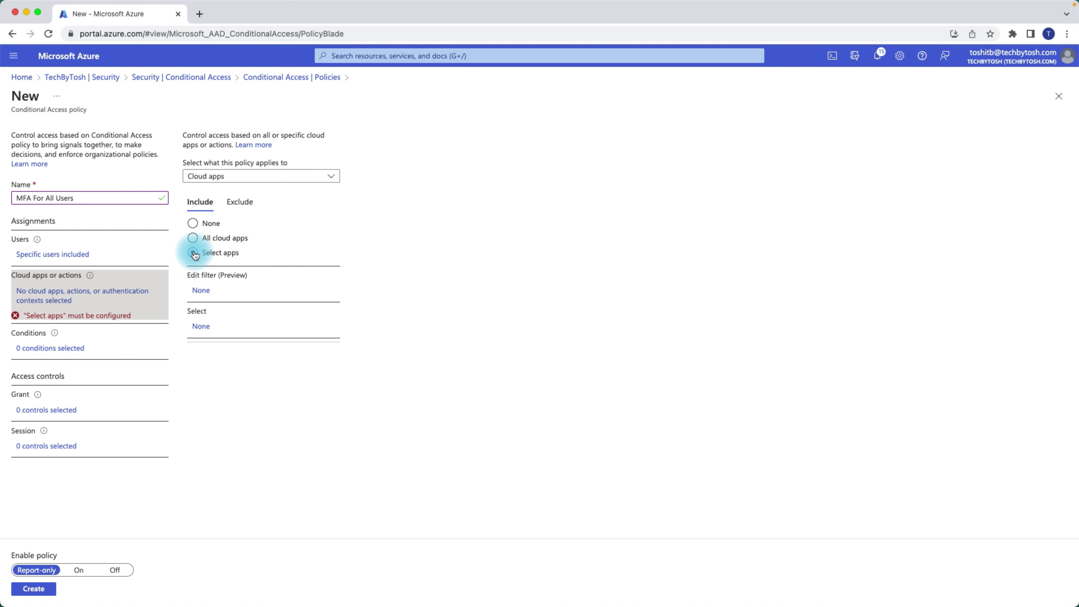
{"action": "left_click", "coordinate": [201, 328]}
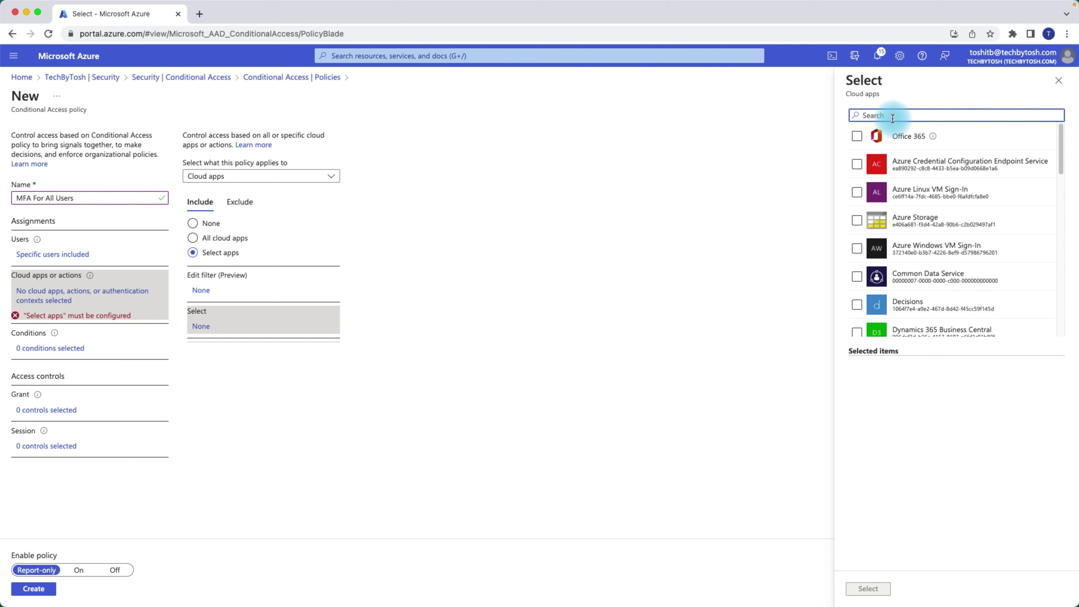
{"action": "left_click_drag", "start_coordinate": [1061, 138], "coordinate": [1061, 241]}
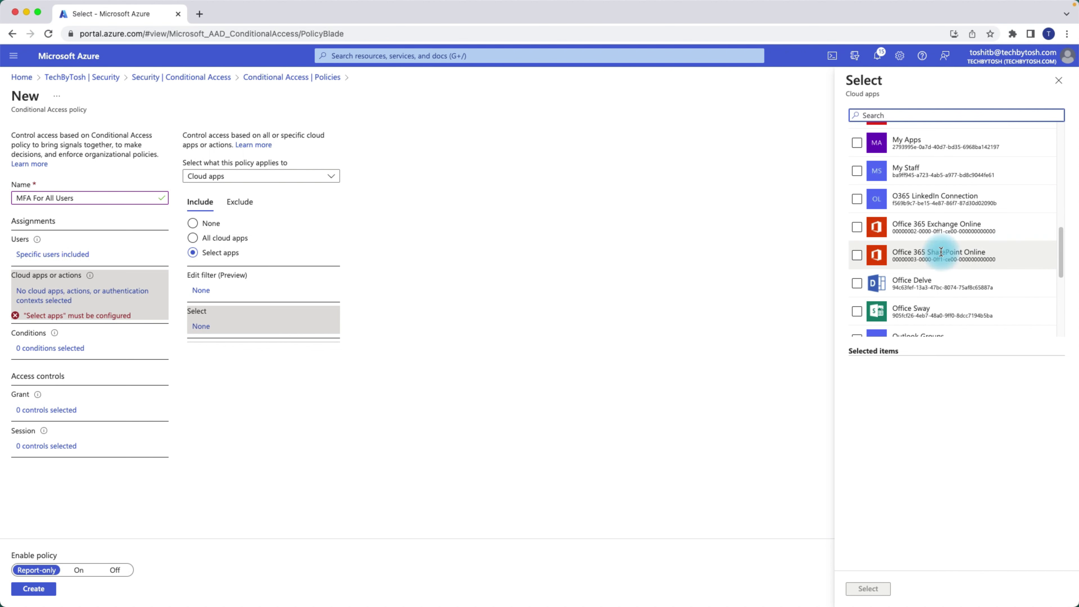
{"action": "left_click", "coordinate": [857, 255]}
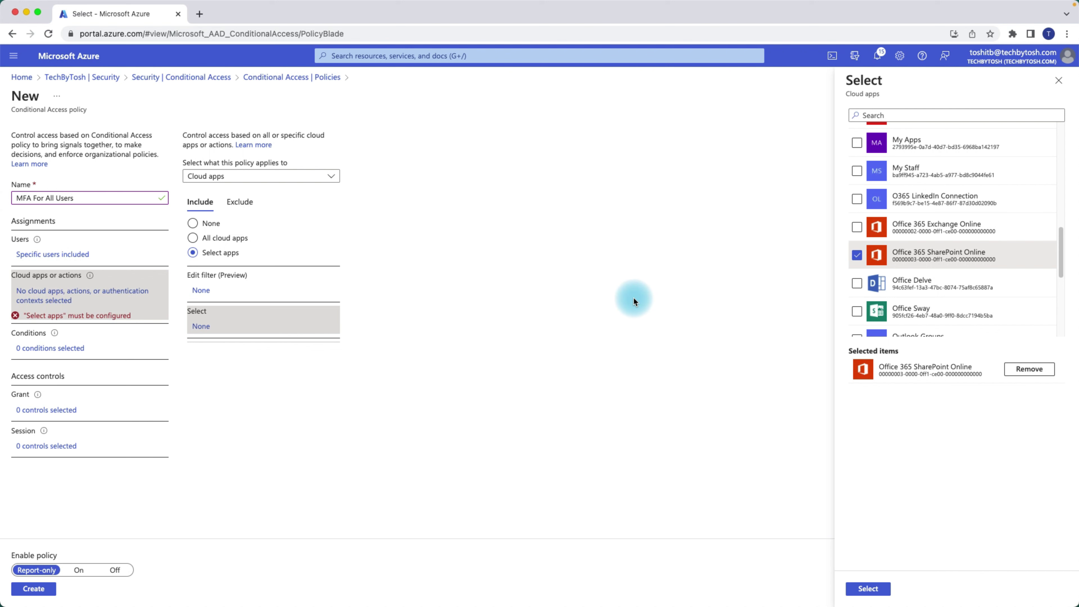
{"action": "left_click", "coordinate": [1036, 369]}
{"action": "left_click_drag", "start_coordinate": [1062, 254], "coordinate": [1063, 137]}
{"action": "left_click", "coordinate": [1064, 87]}
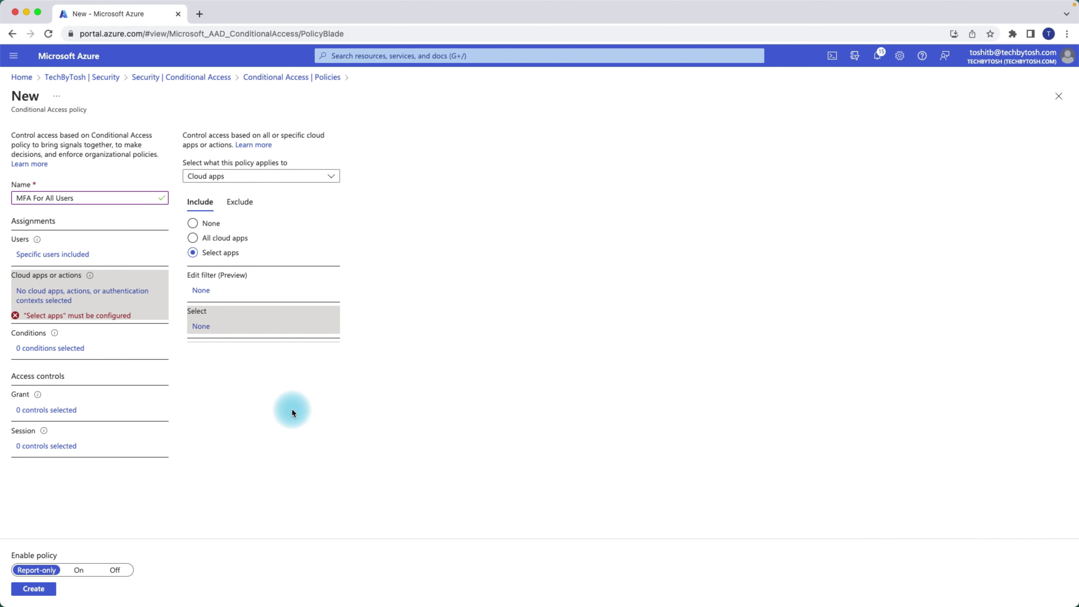
- Target All cloud apps after trying and clearing the Register security information and Register or join devices actions
{"action": "left_click", "coordinate": [193, 239]}
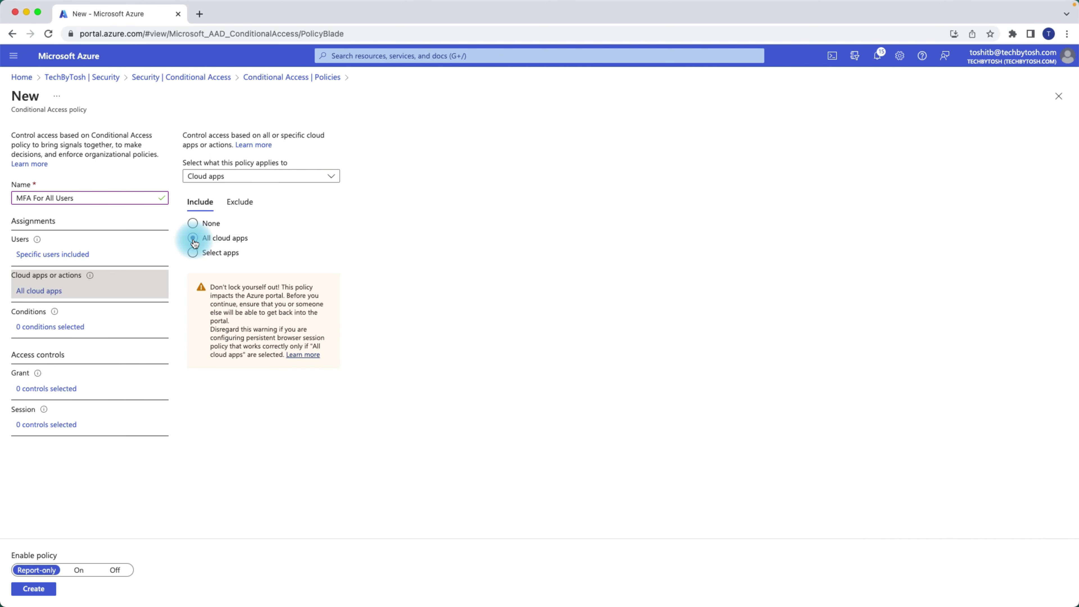
{"action": "left_click", "coordinate": [276, 177]}
{"action": "left_click", "coordinate": [231, 215]}
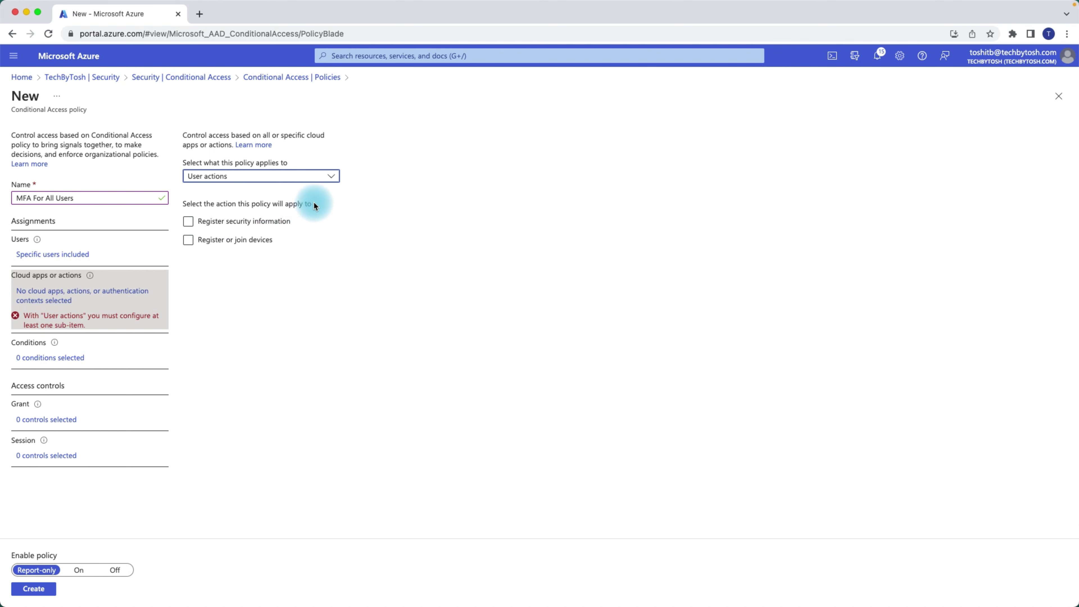
{"action": "left_click", "coordinate": [188, 222]}
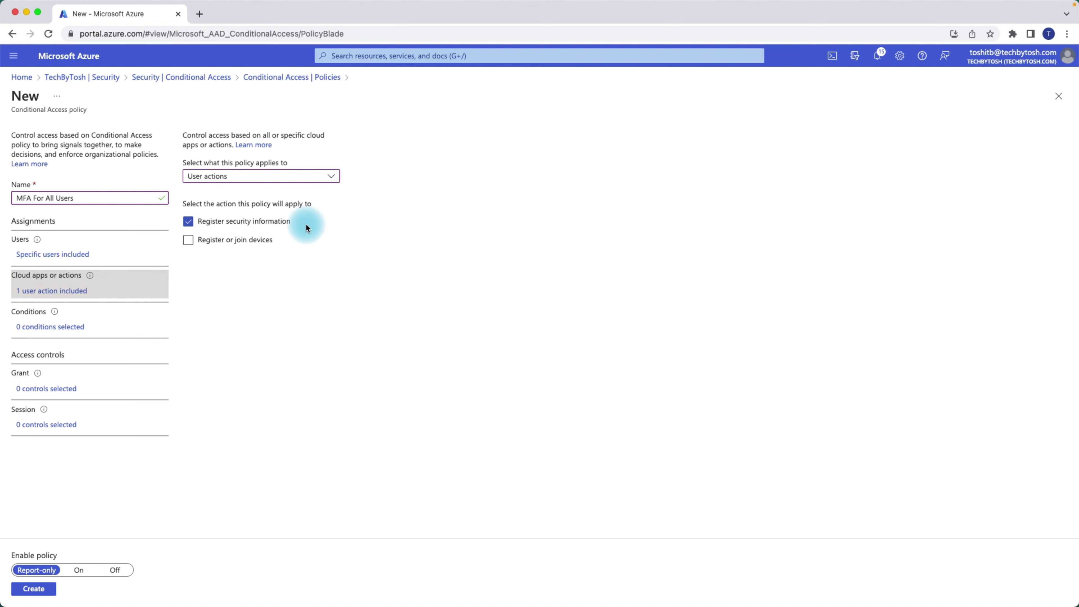
{"action": "left_click", "coordinate": [188, 224]}
{"action": "left_click", "coordinate": [190, 241]}
{"action": "left_click", "coordinate": [189, 240]}
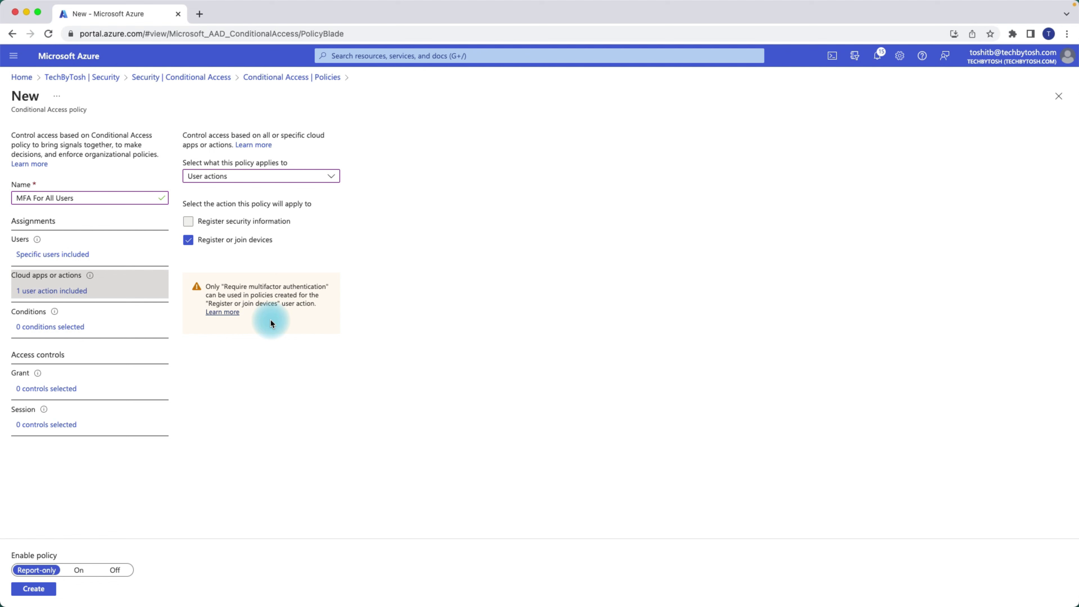
{"action": "left_click", "coordinate": [188, 241]}
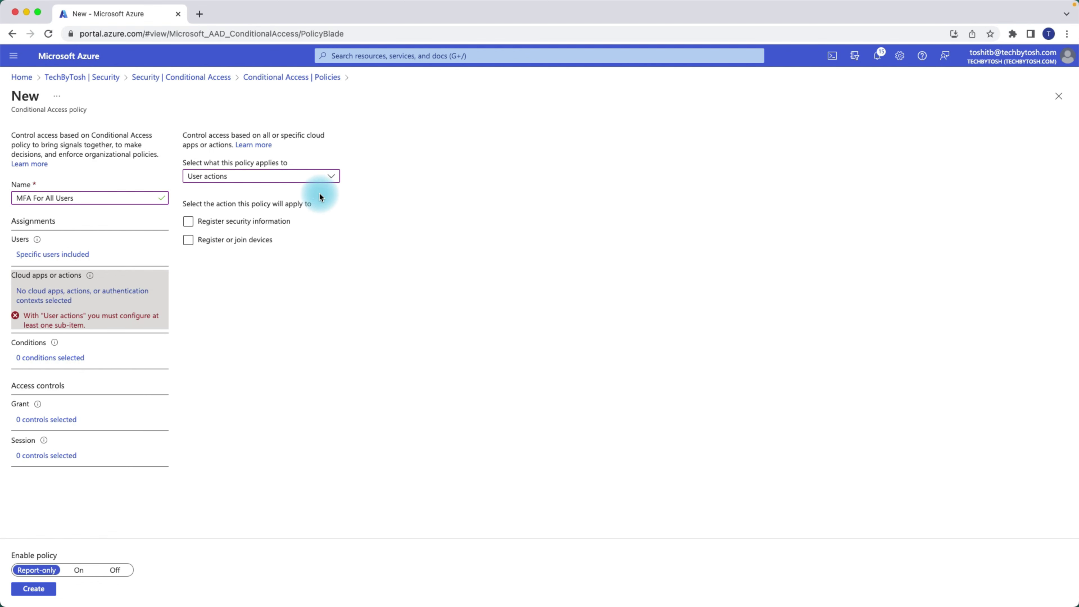
{"action": "left_click", "coordinate": [331, 176]}
{"action": "left_click", "coordinate": [238, 210]}
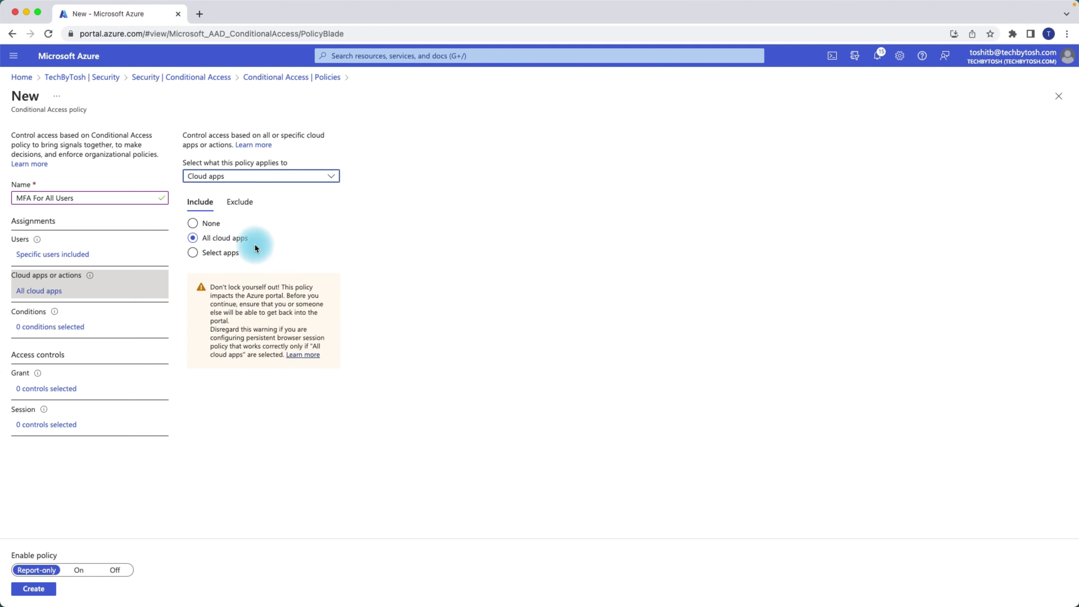
- Check the cloud app exclusion list without choosing any apps, then open the policy's Conditions
{"action": "left_click", "coordinate": [251, 207]}
{"action": "left_click", "coordinate": [203, 321]}
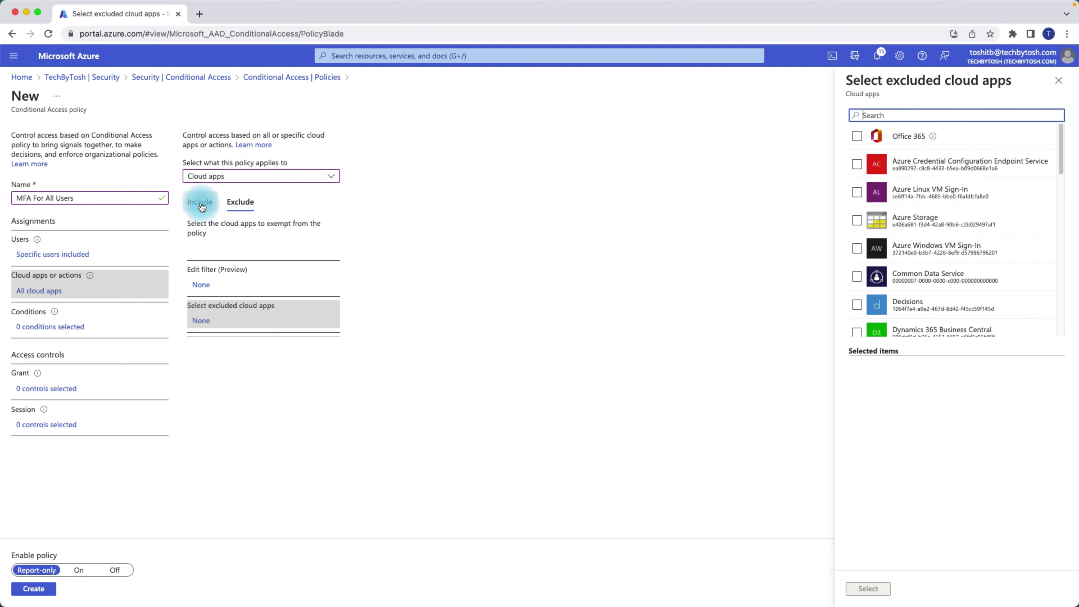
{"action": "left_click", "coordinate": [1059, 81]}
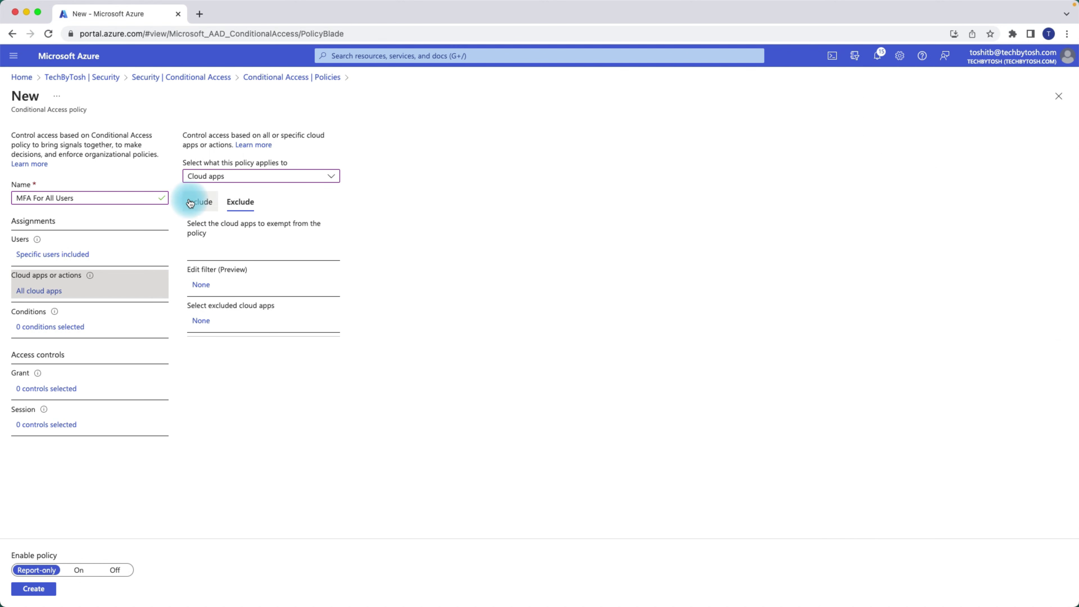
{"action": "left_click", "coordinate": [206, 205]}
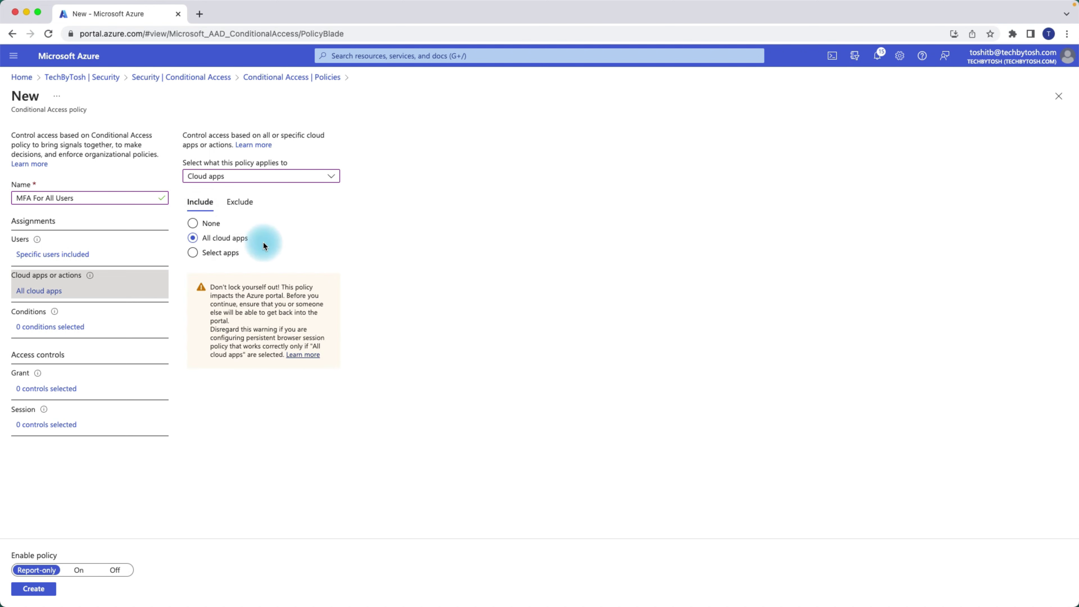
{"action": "left_click", "coordinate": [69, 331]}
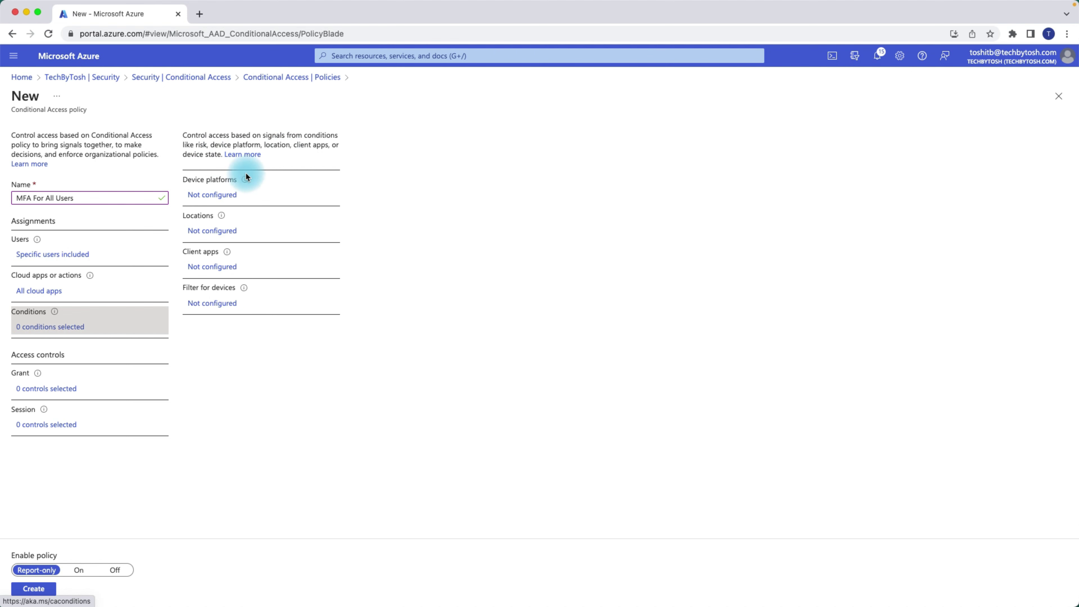
- Try targeting iOS under Device platforms, then turn it off and discard those edits
{"action": "left_click", "coordinate": [217, 196]}
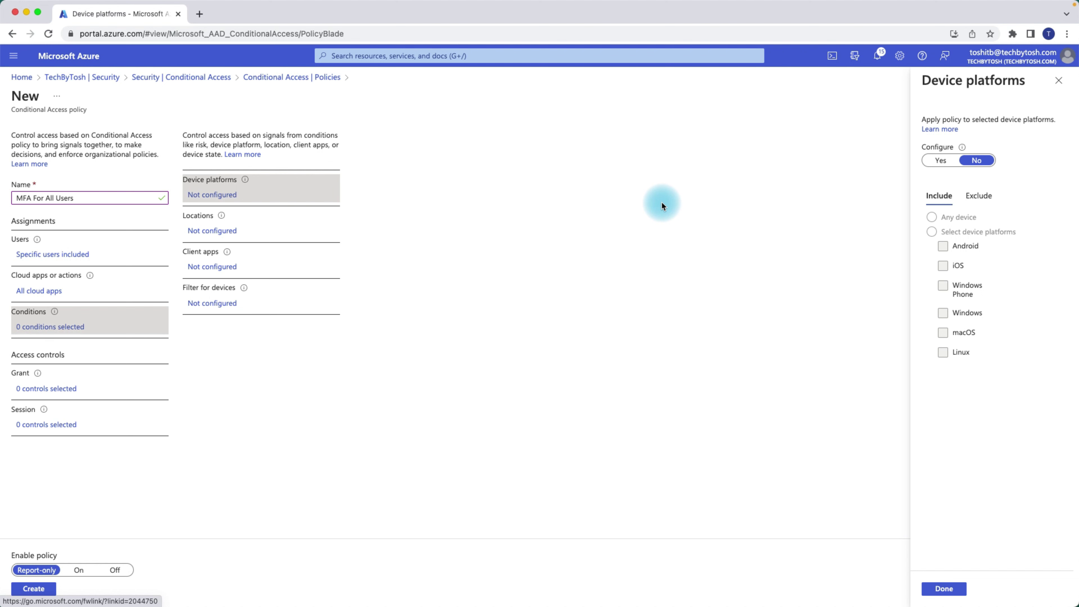
{"action": "left_click", "coordinate": [942, 161]}
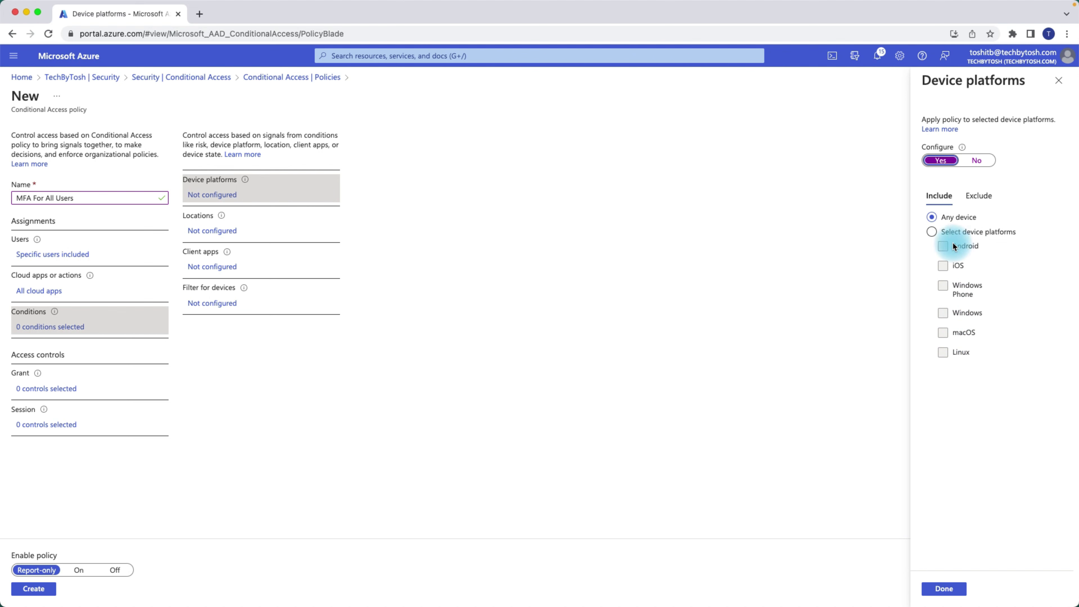
{"action": "left_click", "coordinate": [931, 232]}
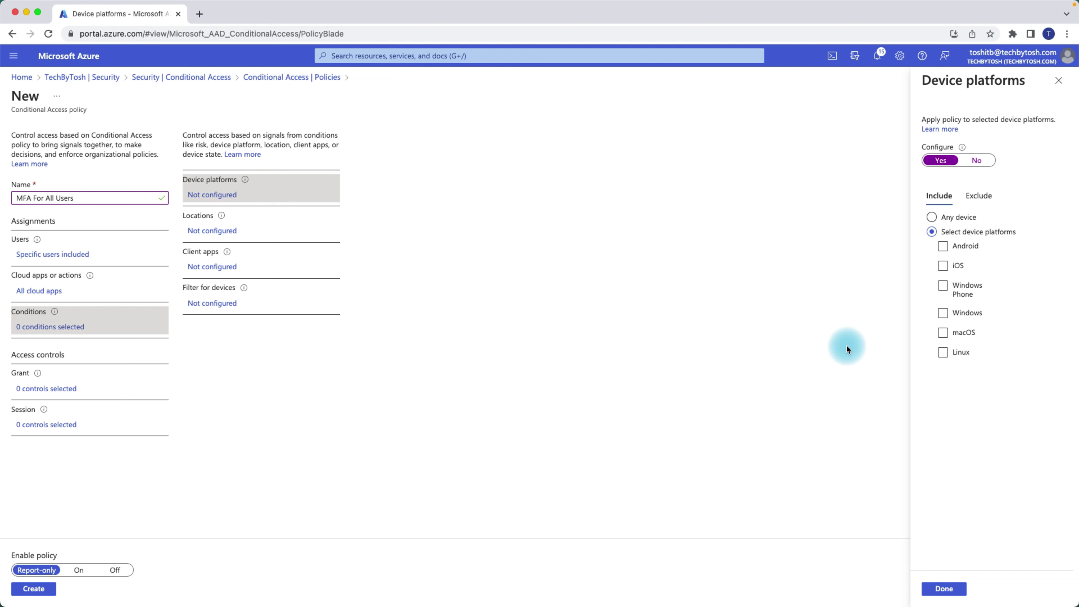
{"action": "left_click", "coordinate": [944, 267]}
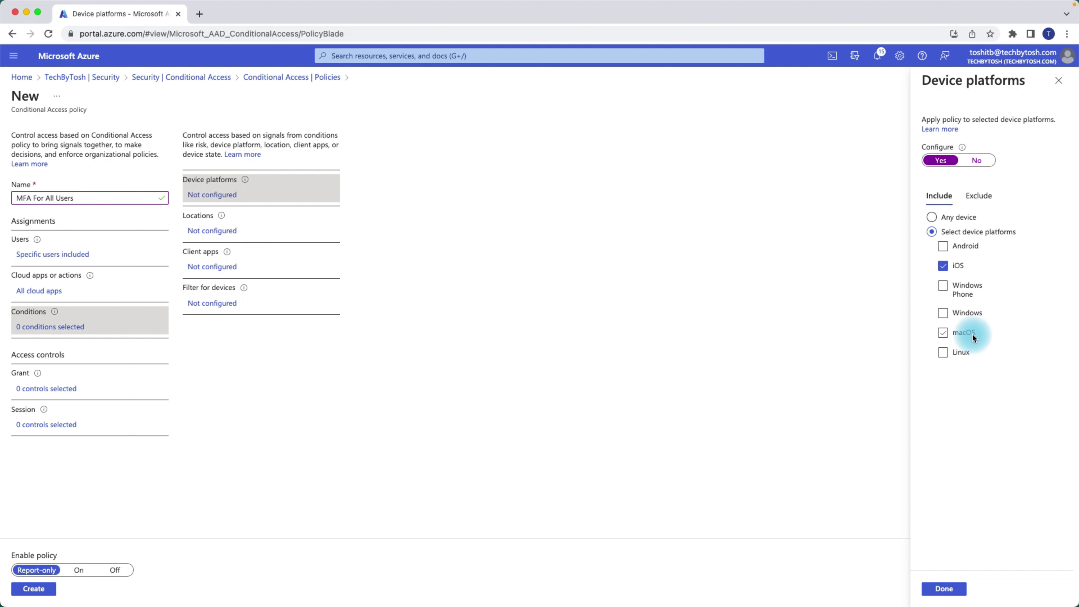
{"action": "left_click", "coordinate": [933, 218]}
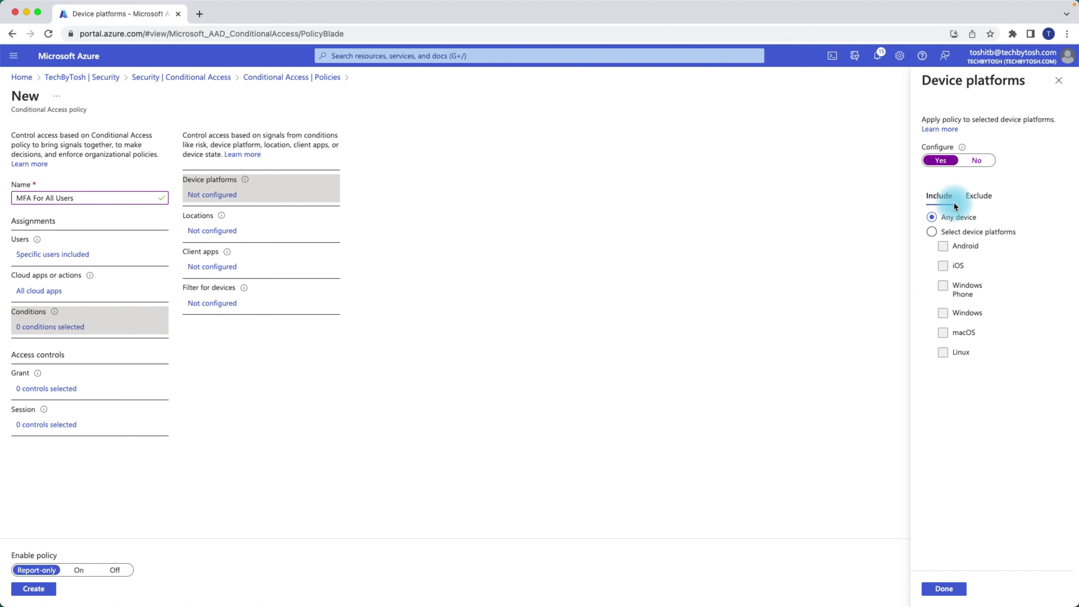
{"action": "left_click", "coordinate": [981, 161]}
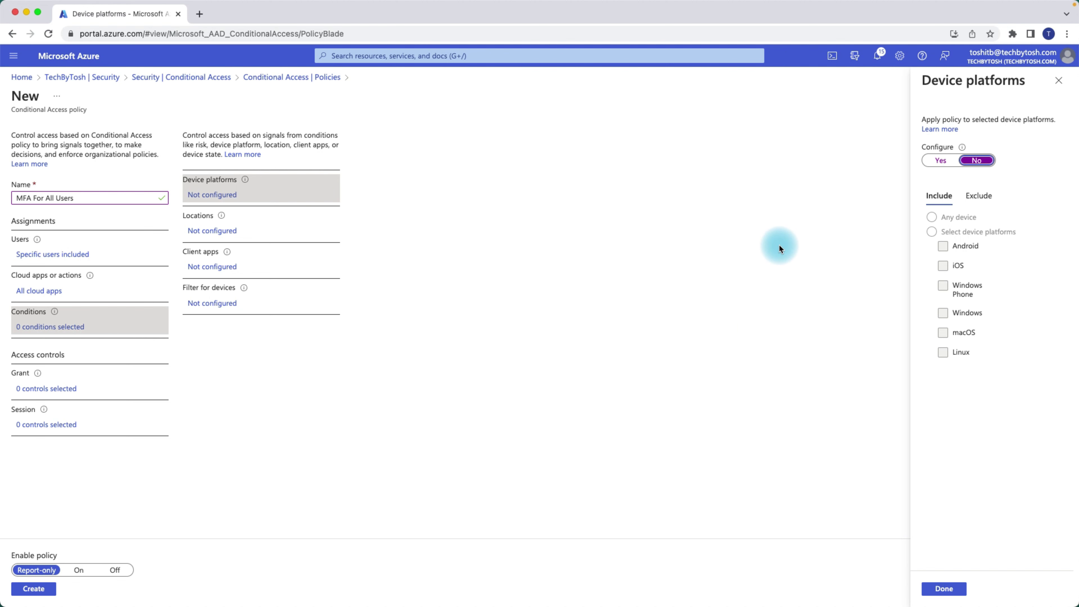
{"action": "left_click", "coordinate": [1060, 86]}
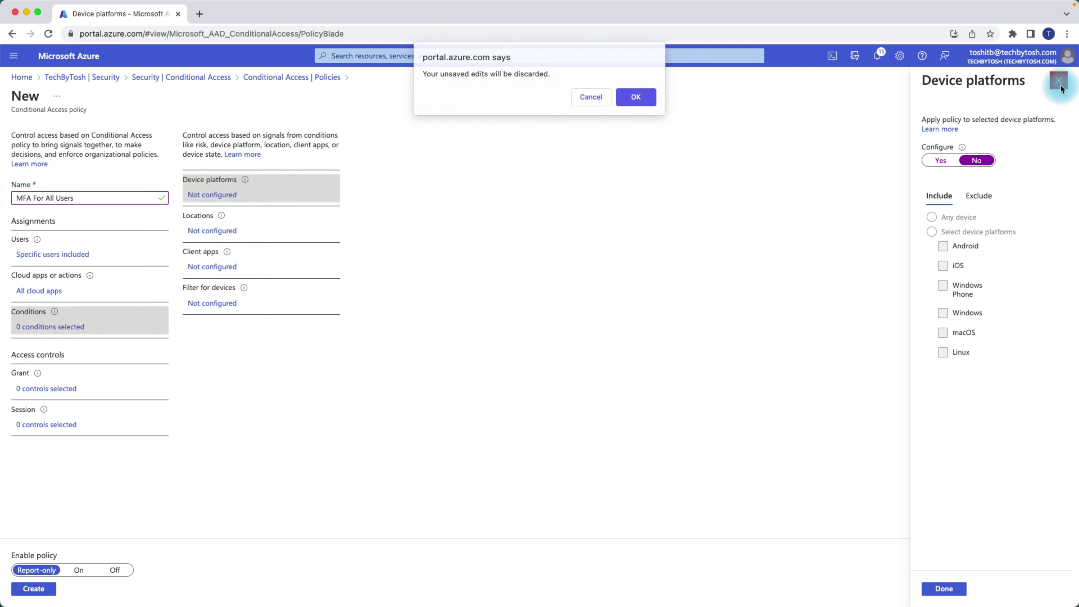
{"action": "left_click", "coordinate": [638, 104]}
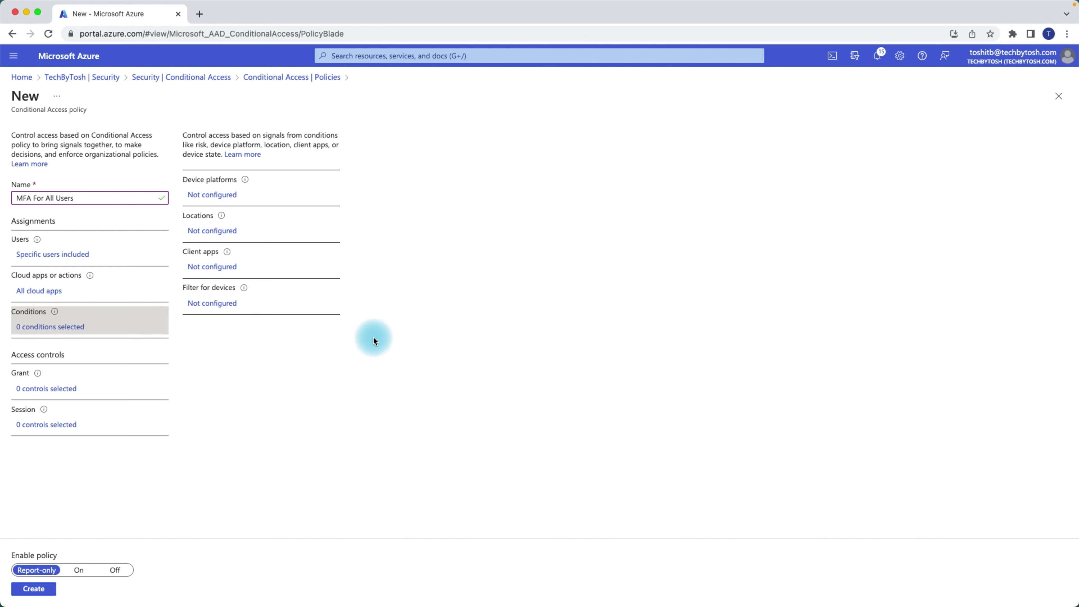
- Turn on the Locations condition for Any location, then move on to choosing exclusions
{"action": "left_click", "coordinate": [212, 237]}
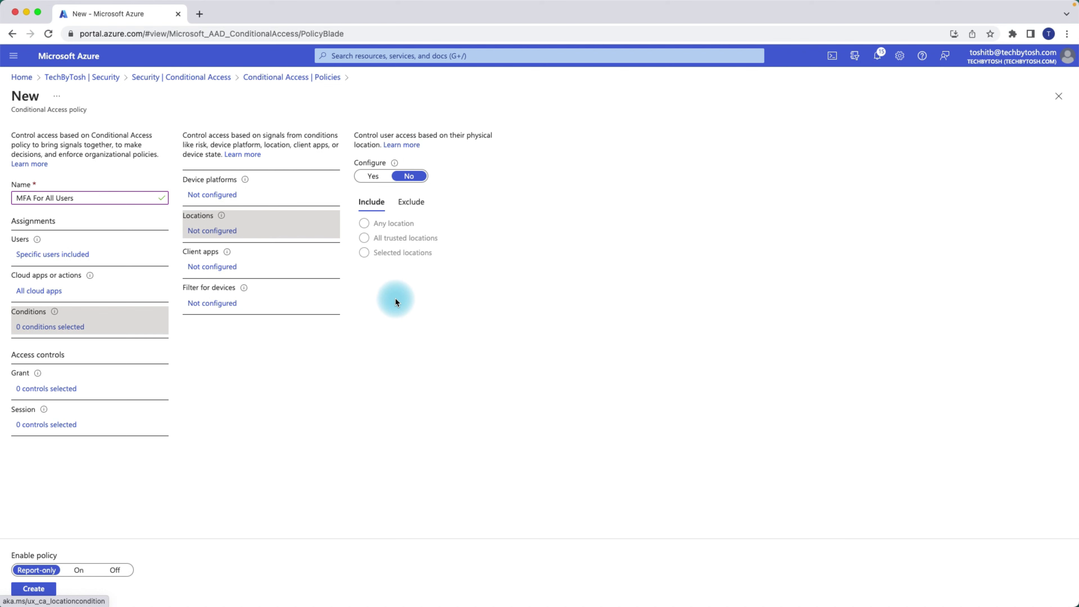
{"action": "left_click", "coordinate": [373, 177]}
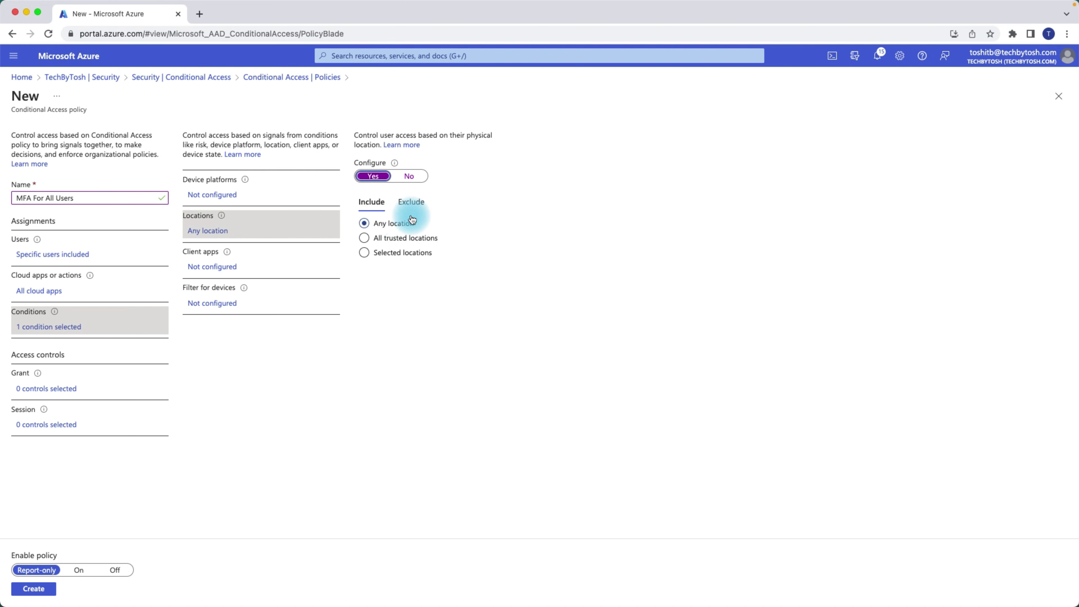
{"action": "left_click", "coordinate": [366, 239]}
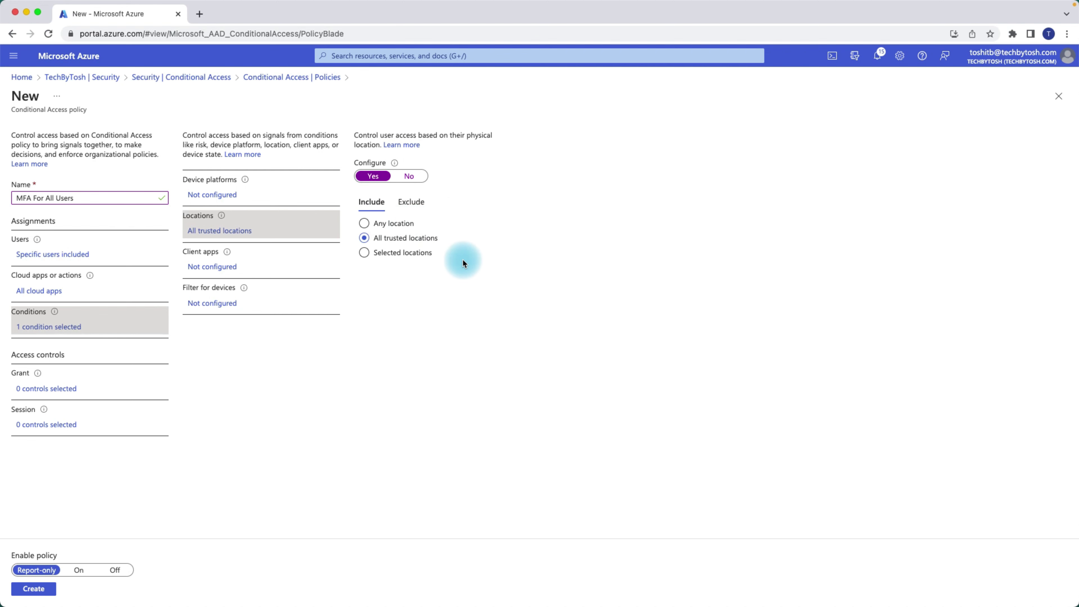
{"action": "left_click", "coordinate": [364, 226]}
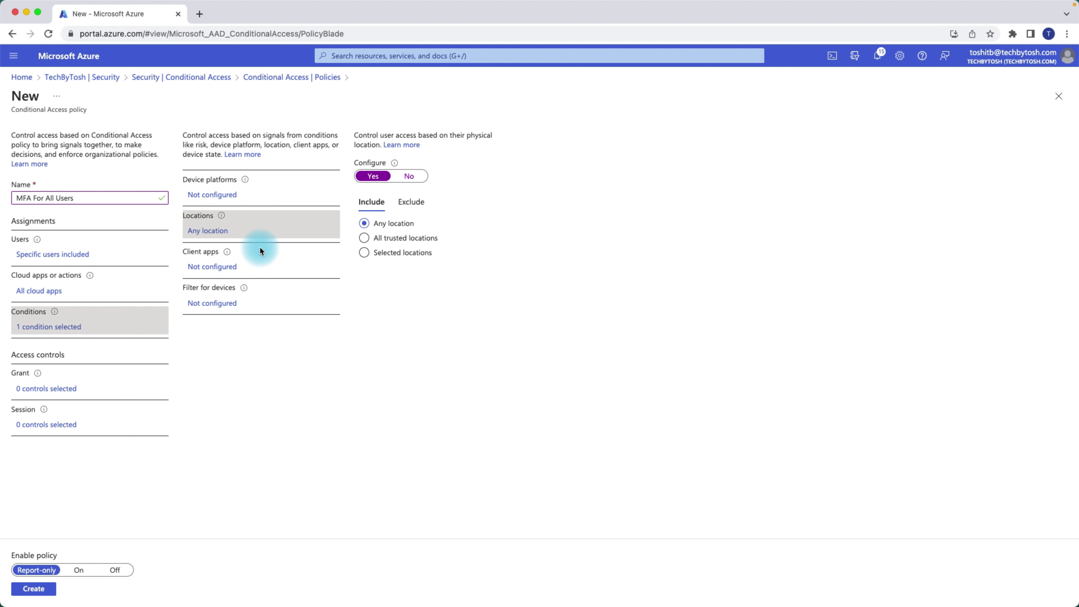
{"action": "left_click", "coordinate": [412, 203]}
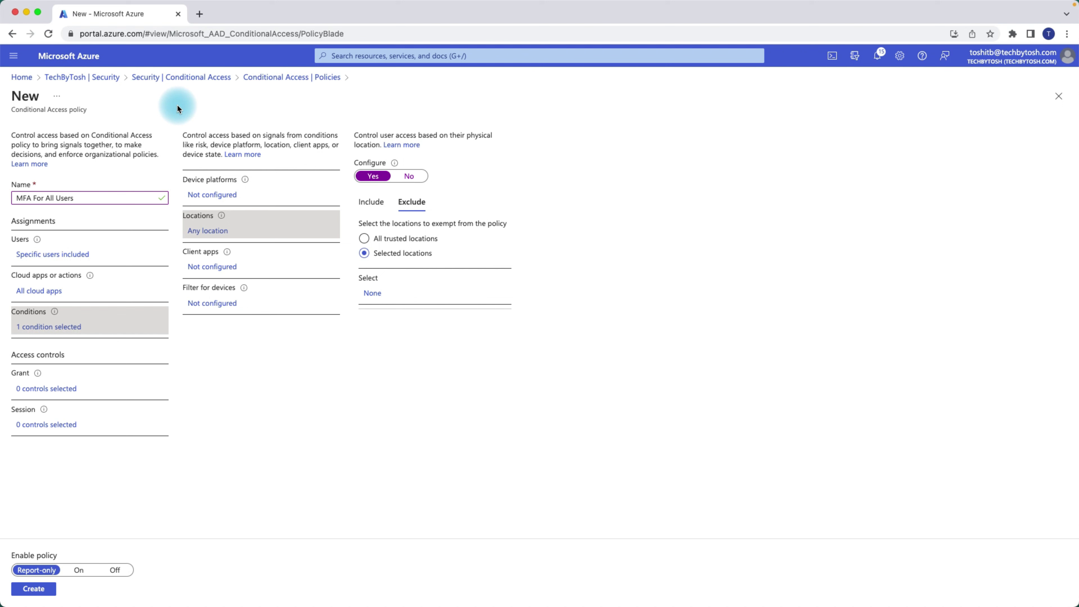
- Exclude selected locations, picking Multifactor authentication trusted IPs from the location list
{"action": "left_click", "coordinate": [364, 240]}
{"action": "left_click", "coordinate": [364, 254]}
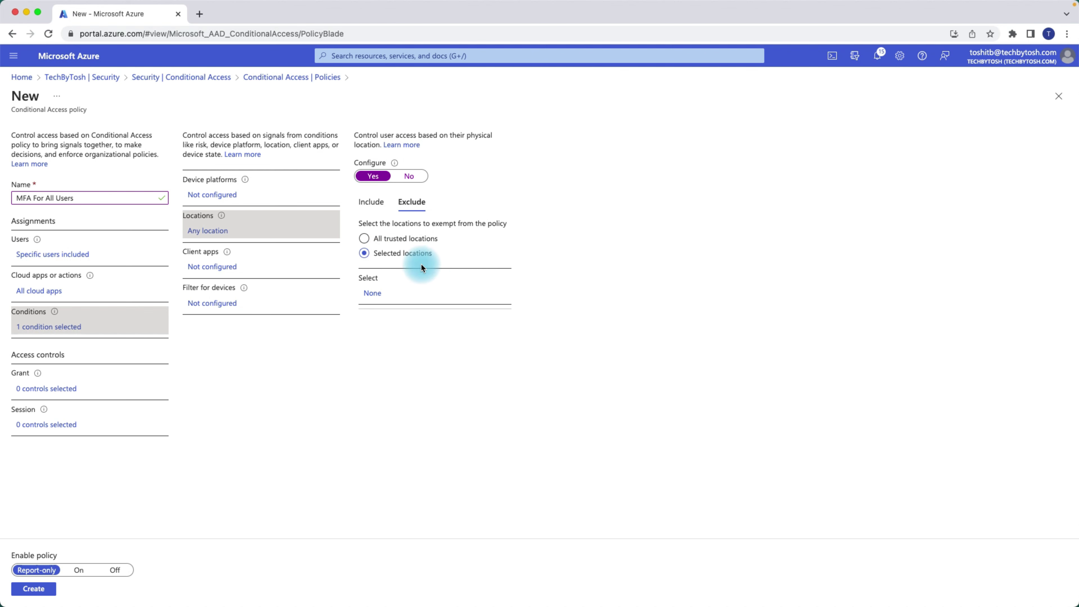
{"action": "left_click", "coordinate": [375, 294]}
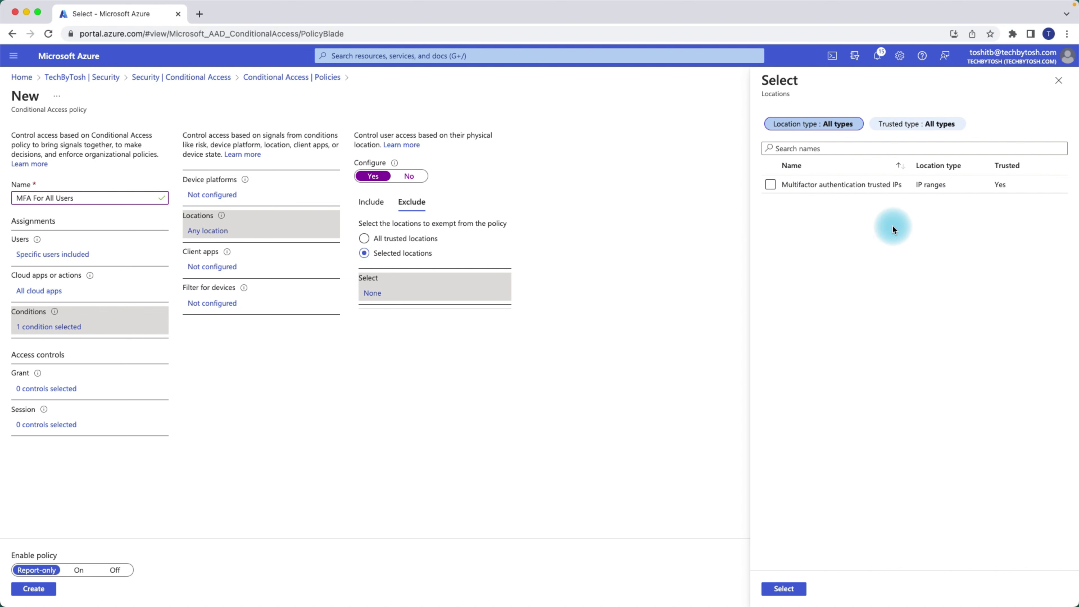
{"action": "left_click", "coordinate": [767, 185]}
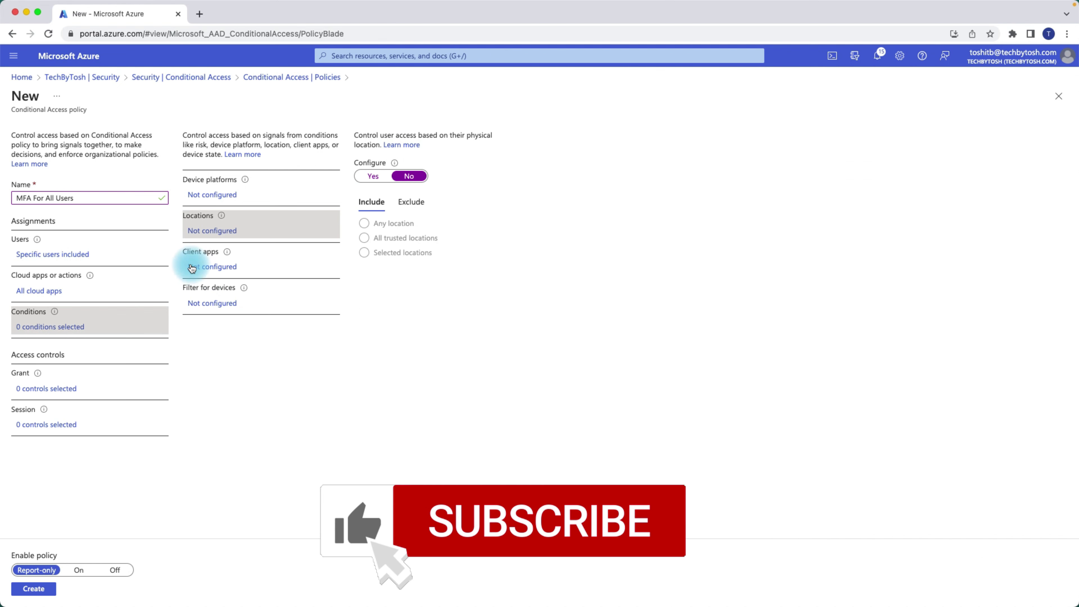
- Enable the Client apps condition with Exchange ActiveSync clients and Other clients unchecked
{"action": "left_click", "coordinate": [214, 270]}
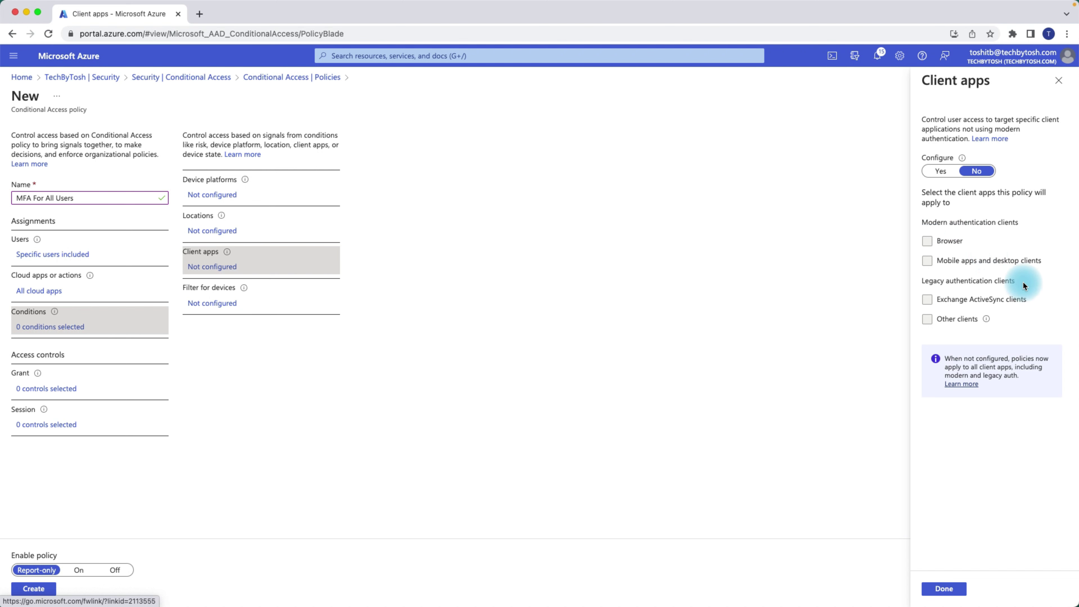
{"action": "left_click", "coordinate": [941, 172]}
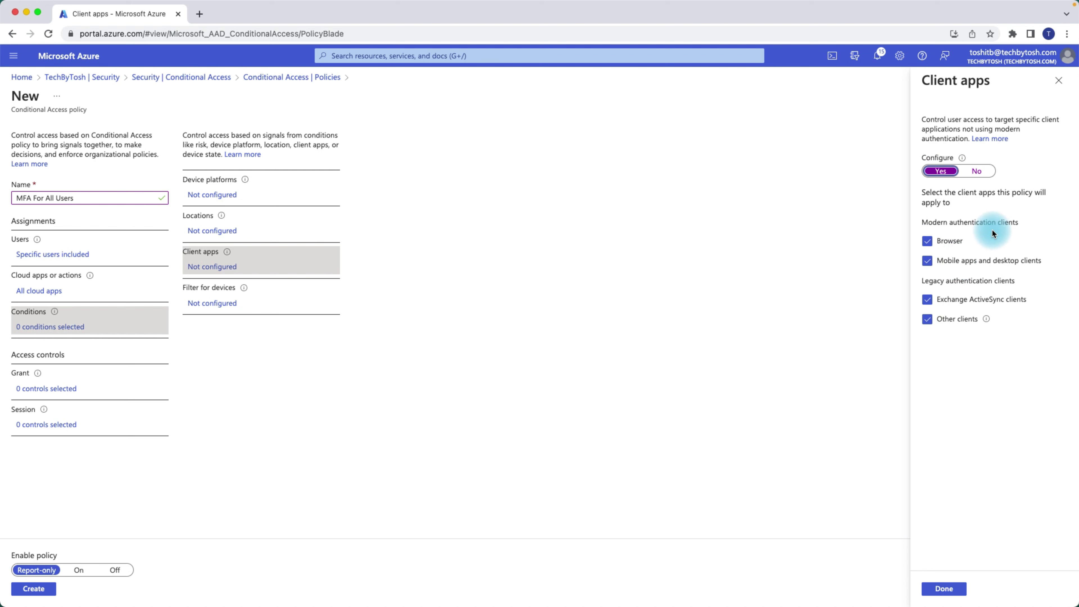
{"action": "left_click", "coordinate": [928, 303]}
{"action": "left_click", "coordinate": [927, 318]}
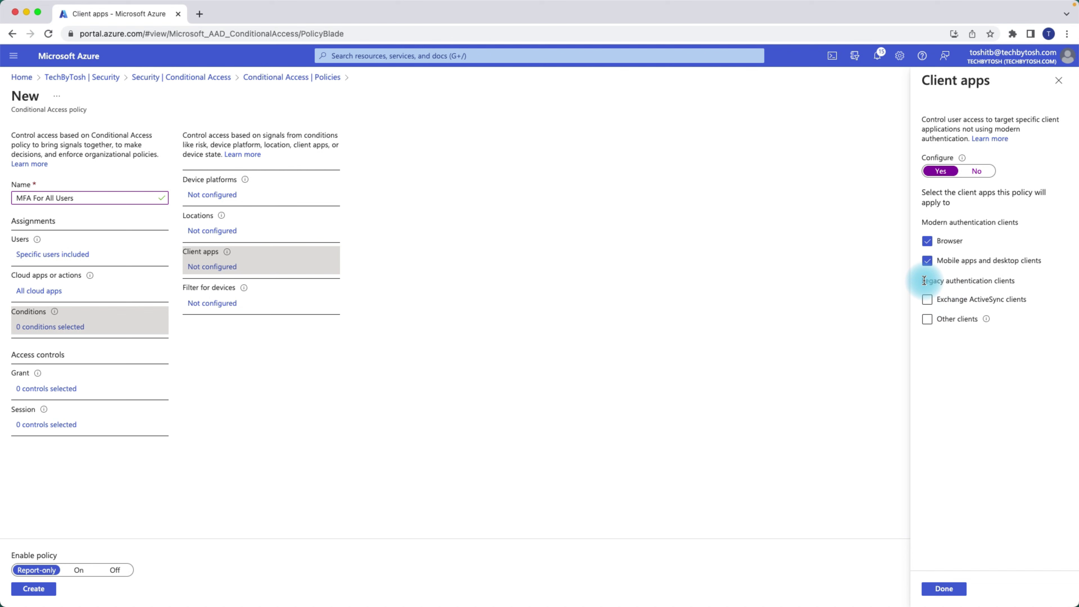
{"action": "left_click_drag", "start_coordinate": [923, 280], "coordinate": [1015, 281]}
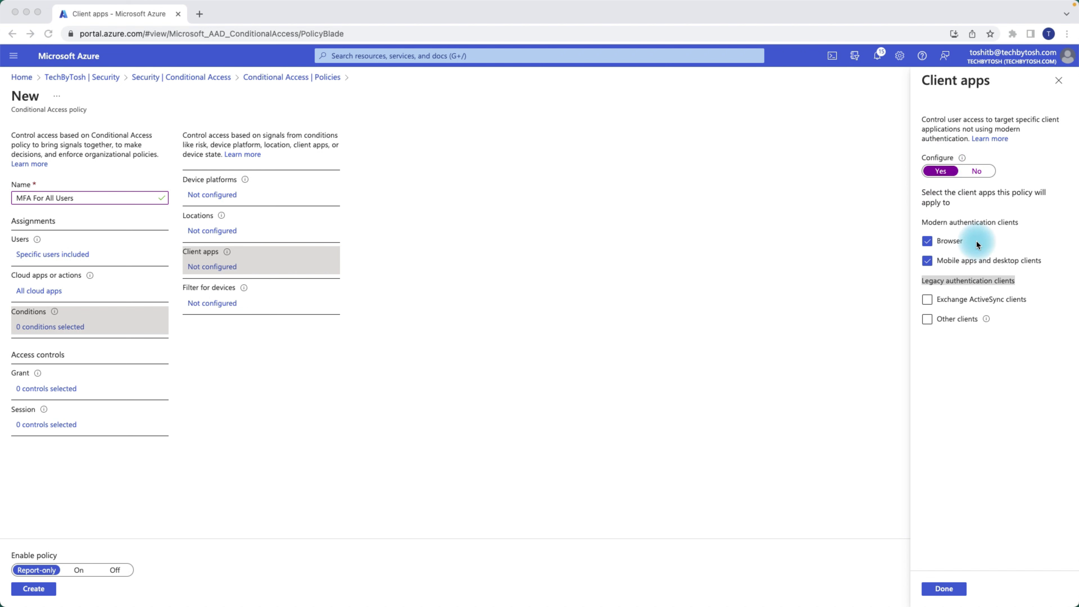
{"action": "left_click", "coordinate": [940, 587]}
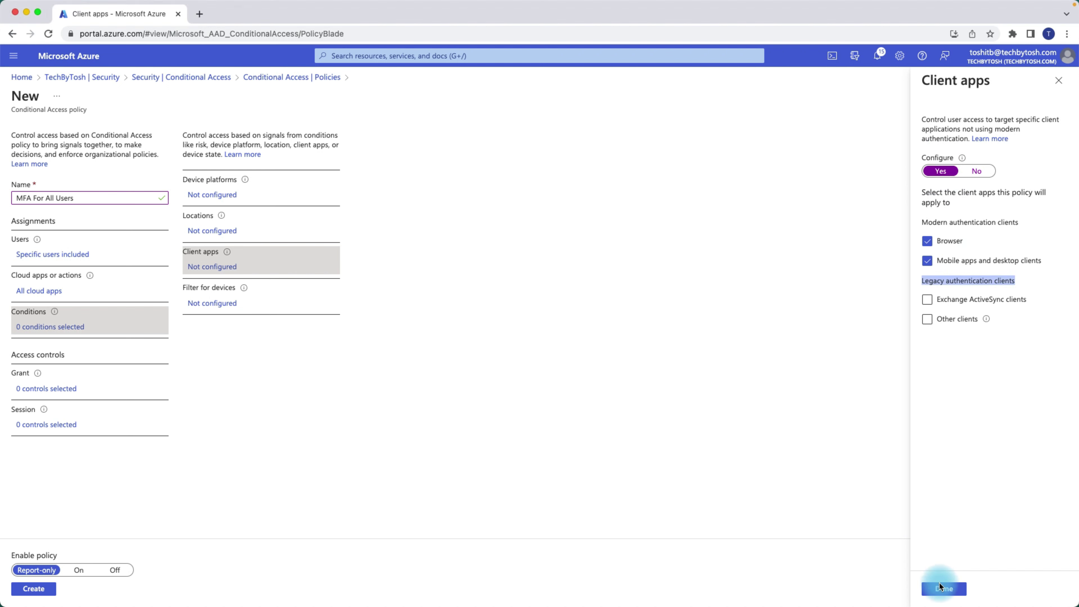
- Apply the client apps choice (2 included) and bring up Filter for devices
{"action": "left_click", "coordinate": [952, 589]}
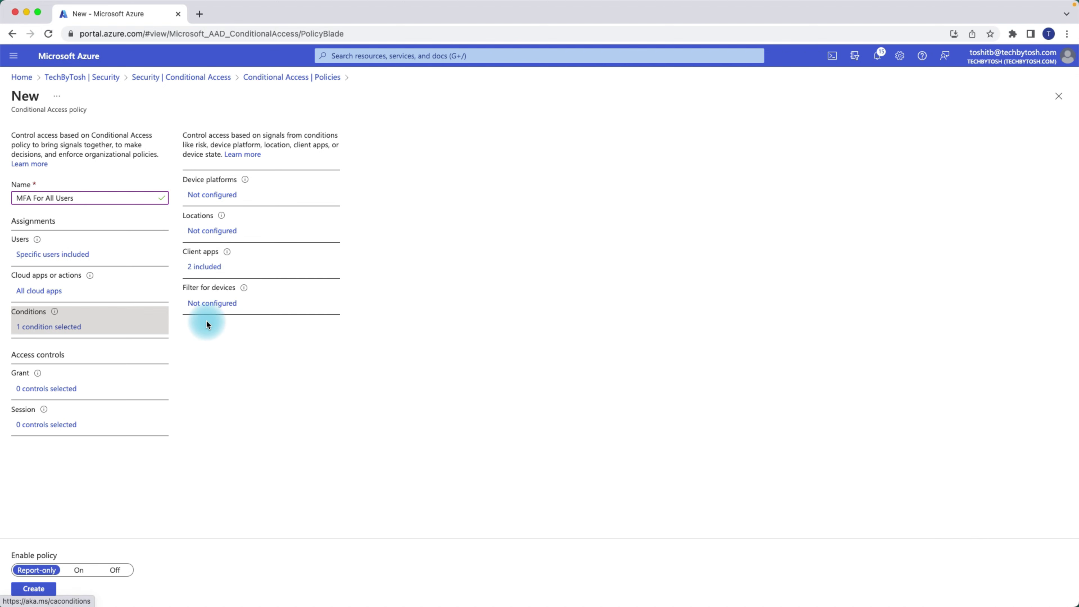
{"action": "left_click", "coordinate": [201, 307]}
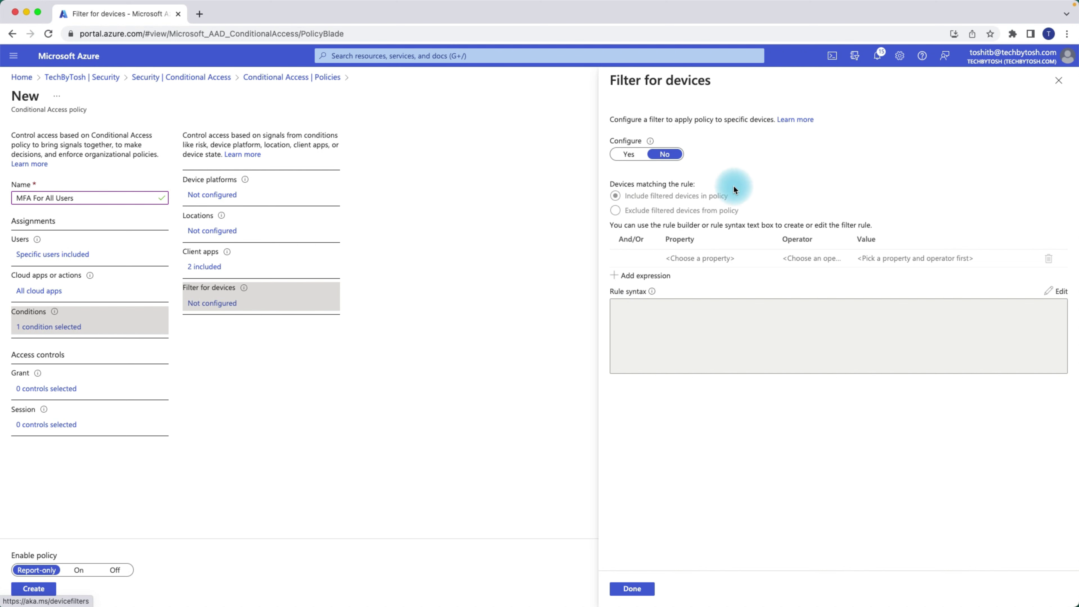
- Turn on the device filter with rule Manufacturer Equals 'Apple' and add a second expression
{"action": "left_click", "coordinate": [627, 155]}
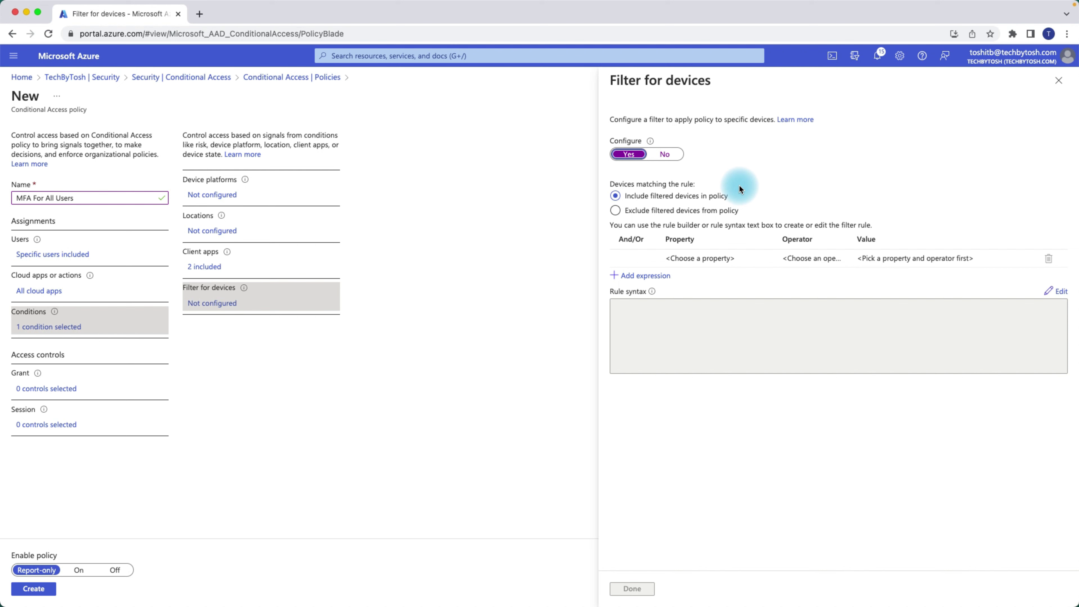
{"action": "left_click", "coordinate": [696, 259]}
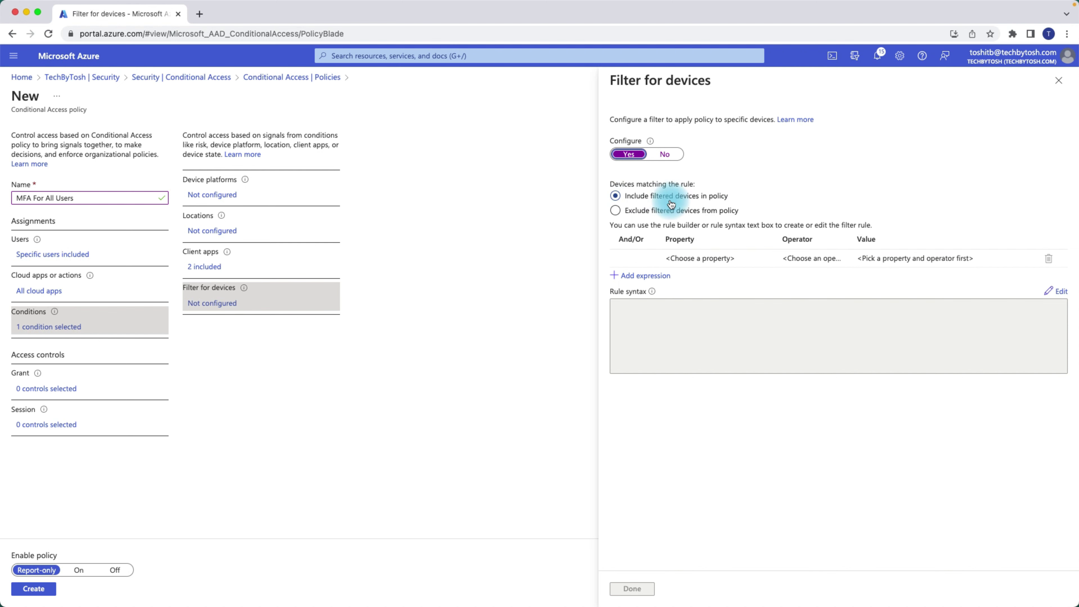
{"action": "left_click", "coordinate": [715, 260]}
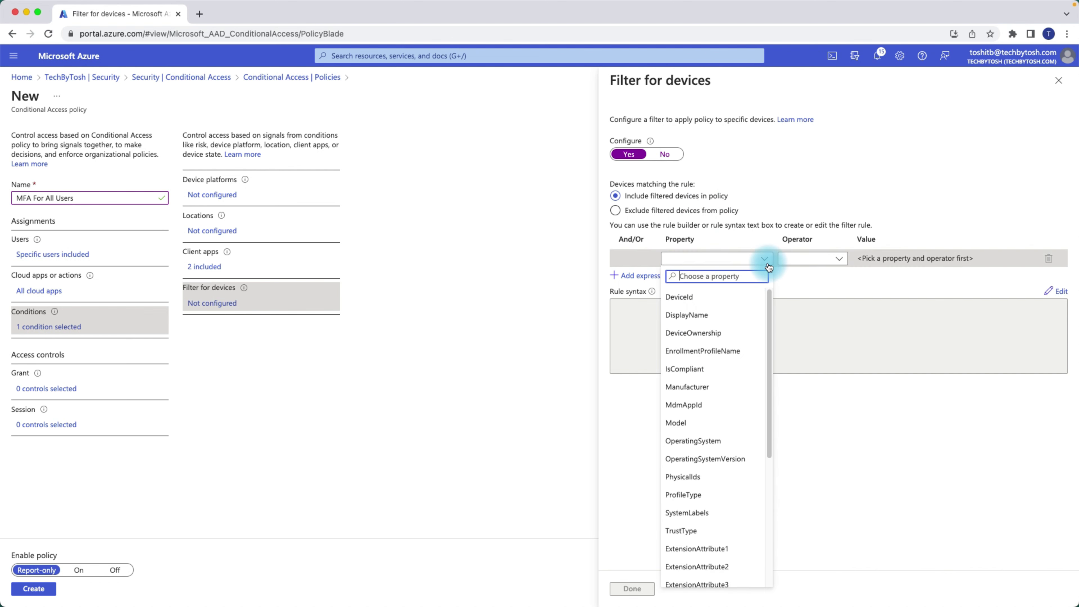
{"action": "left_click", "coordinate": [718, 386]}
{"action": "left_click", "coordinate": [842, 262]}
{"action": "left_click", "coordinate": [810, 276]}
{"action": "left_click", "coordinate": [892, 260]}
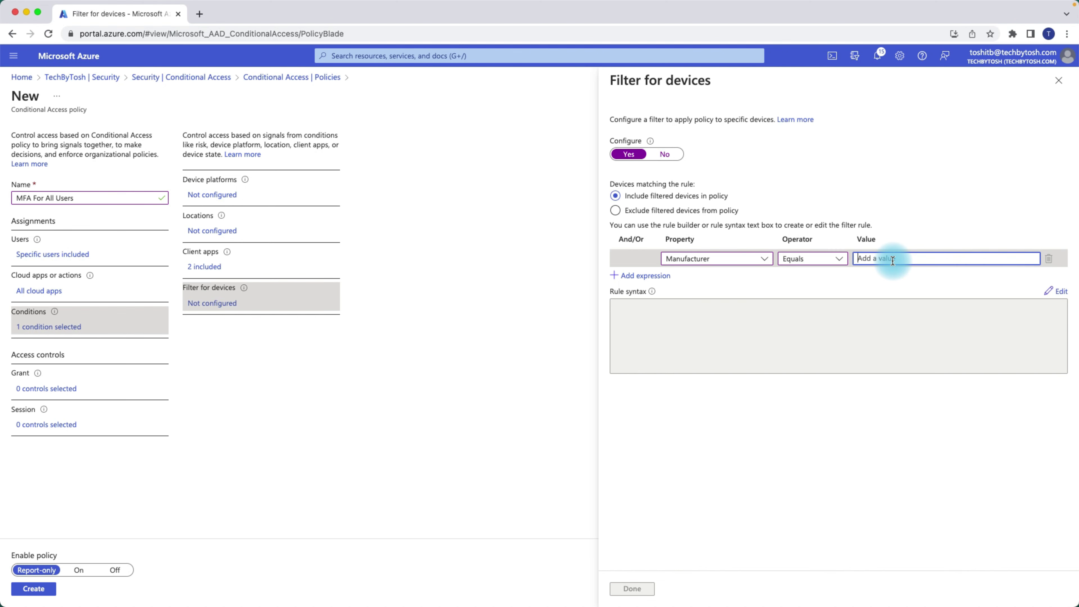
{"action": "type", "text": "Apple"}
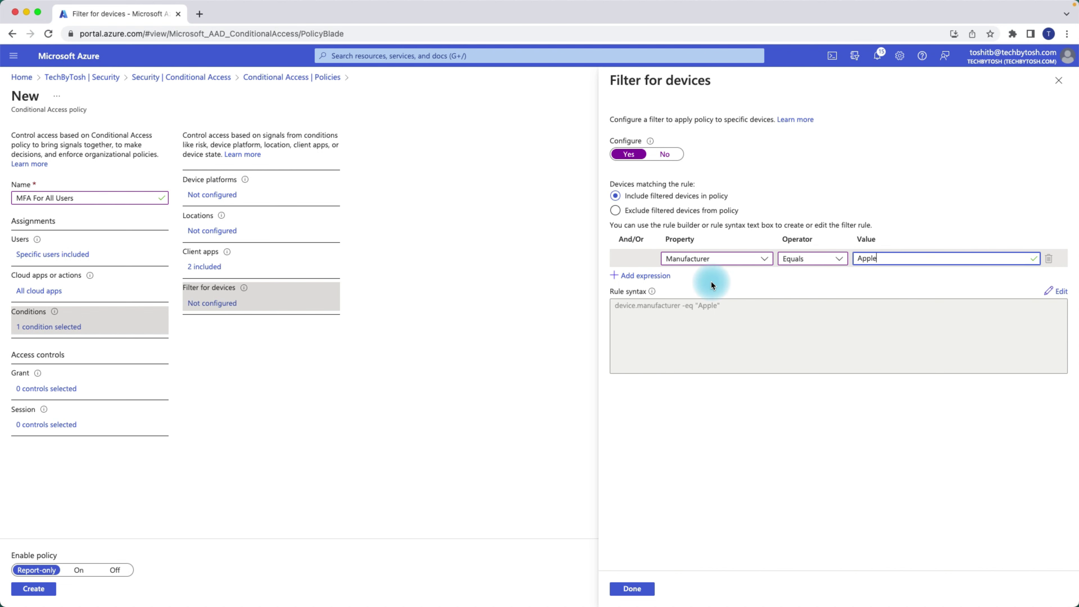
{"action": "left_click", "coordinate": [643, 281]}
{"action": "left_click", "coordinate": [630, 276]}
- Set the second expression to Or Manufacturer Equals 'HP'
{"action": "left_click", "coordinate": [635, 277]}
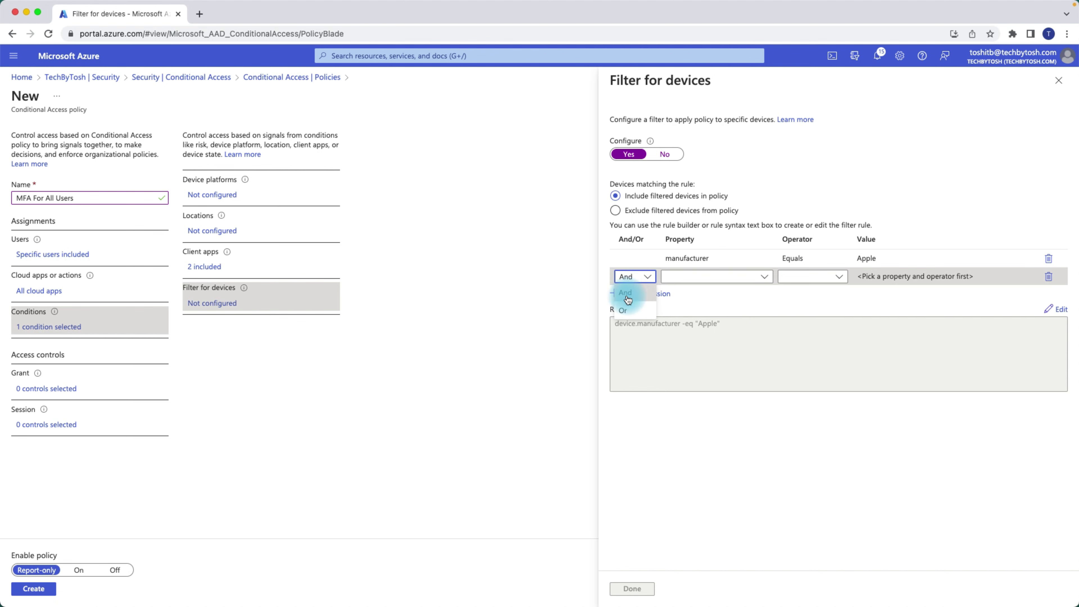
{"action": "left_click", "coordinate": [623, 310]}
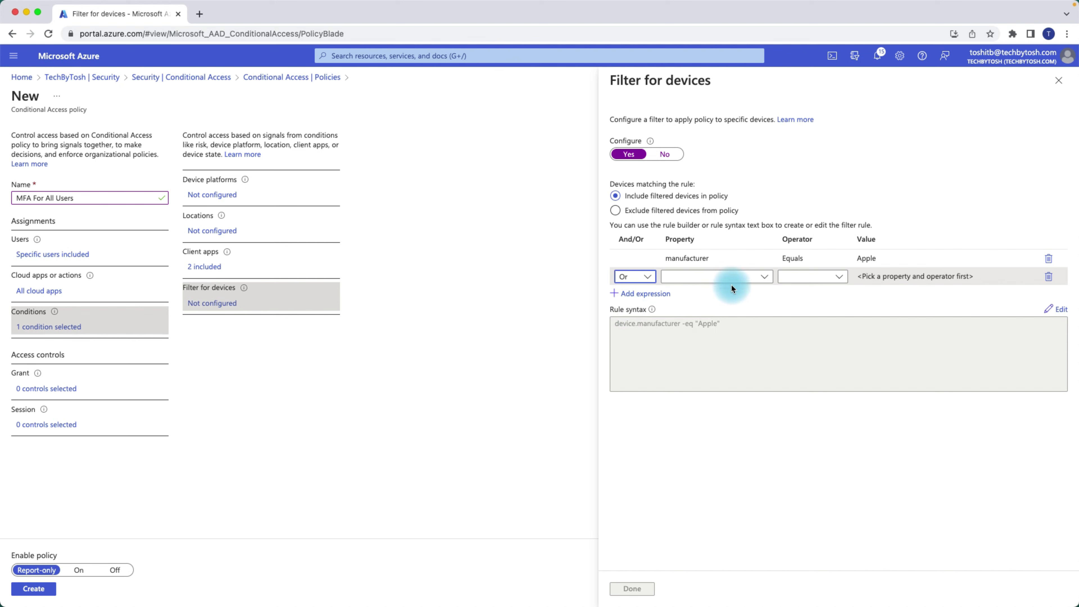
{"action": "left_click", "coordinate": [766, 282]}
{"action": "left_click", "coordinate": [699, 409]}
{"action": "left_click", "coordinate": [823, 284]}
{"action": "left_click", "coordinate": [808, 292]}
{"action": "left_click", "coordinate": [893, 277]}
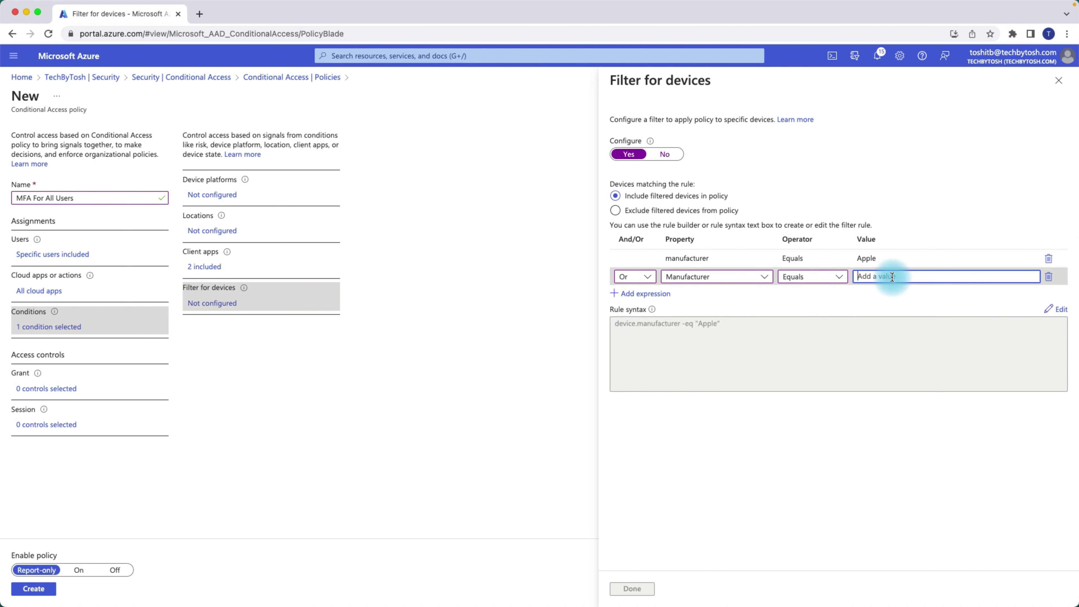
{"action": "type", "text": "HP"}
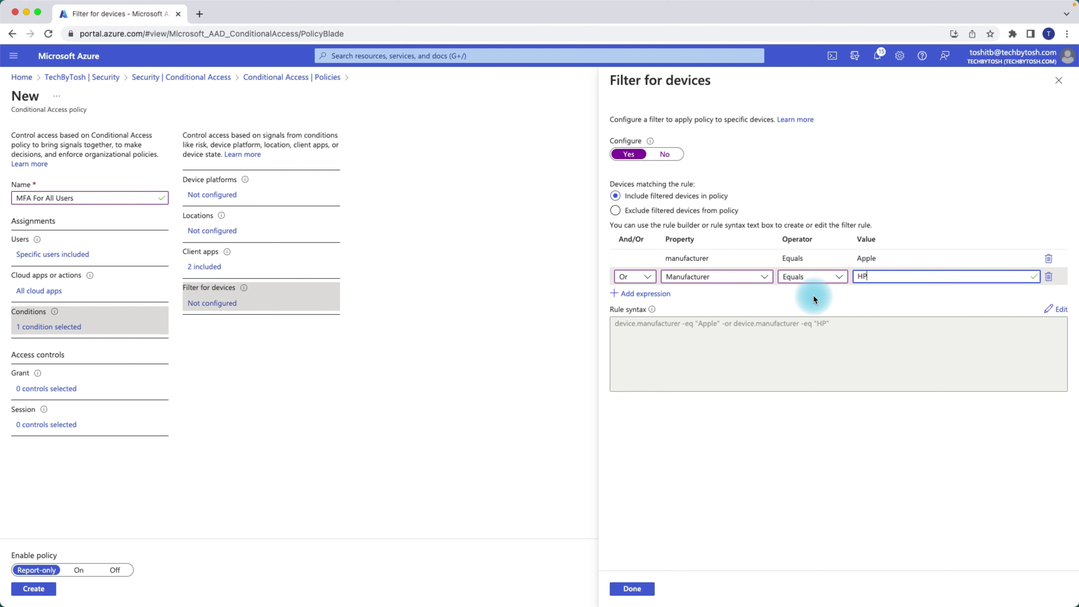
- Browse the device property list available for the second expression
{"action": "left_click", "coordinate": [756, 279]}
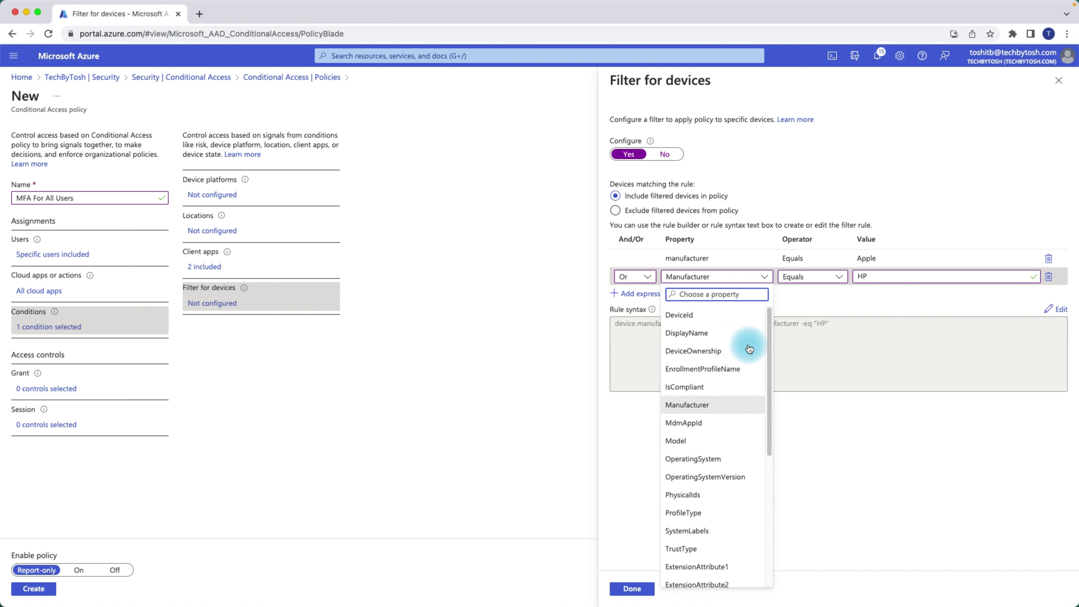
{"action": "left_click_drag", "start_coordinate": [769, 325], "coordinate": [763, 387]}
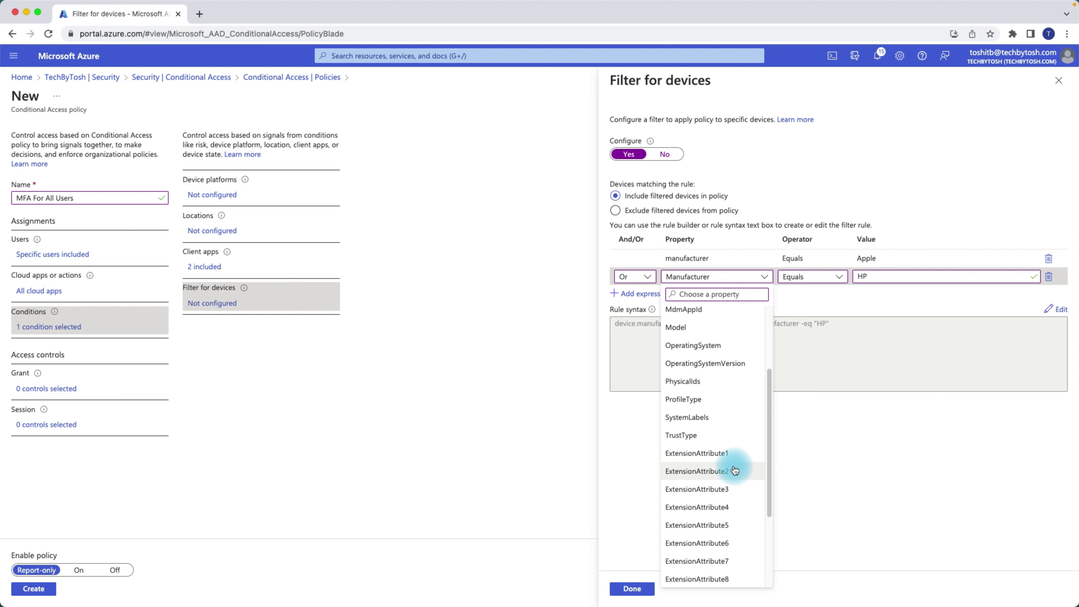
{"action": "left_click_drag", "start_coordinate": [769, 436], "coordinate": [769, 515]}
{"action": "left_click_drag", "start_coordinate": [771, 466], "coordinate": [754, 299]}
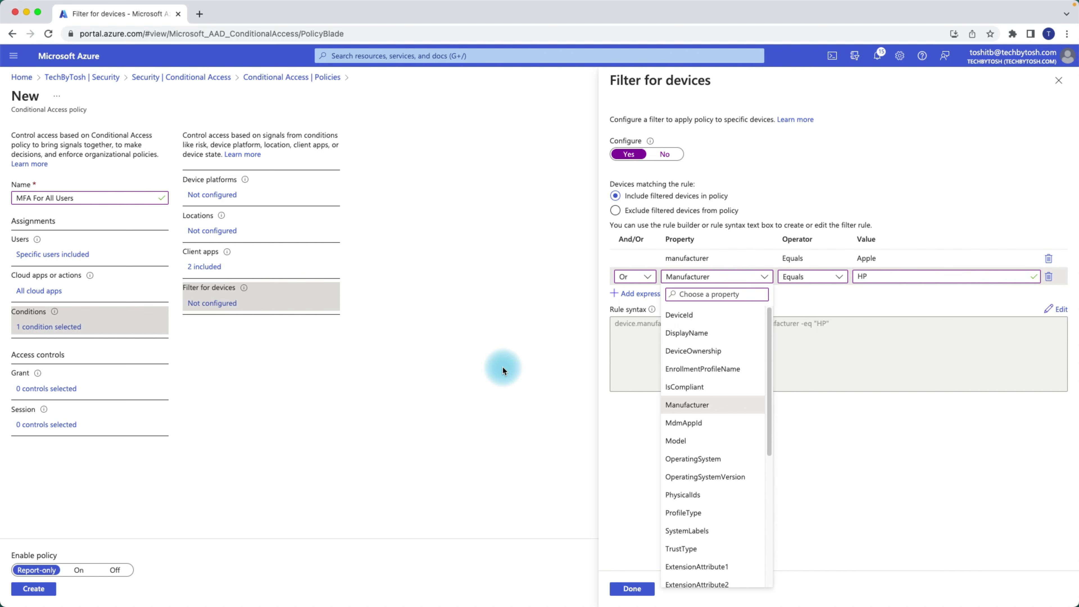
- Close the device filter settings, discarding the unsaved Apple-or-HP rule
{"action": "left_click", "coordinate": [497, 373]}
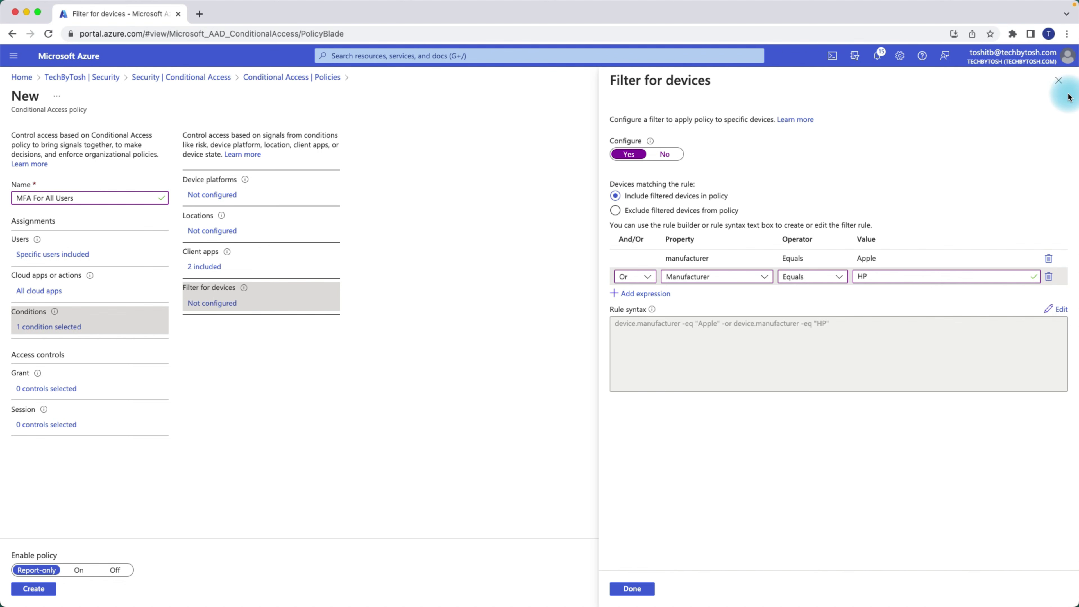
{"action": "left_click", "coordinate": [1061, 87]}
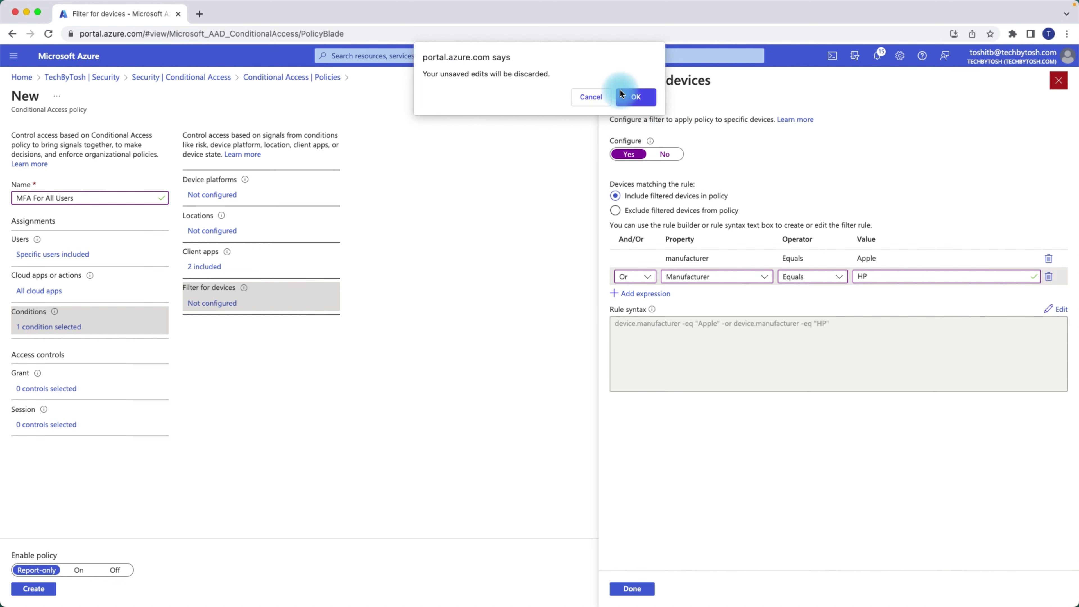
{"action": "left_click", "coordinate": [634, 96]}
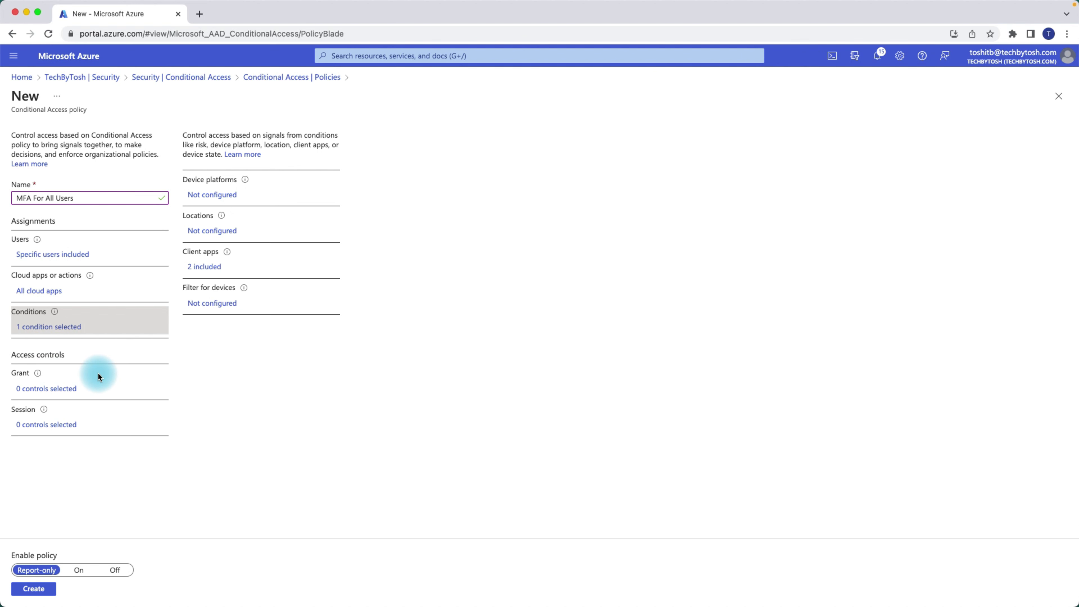
- Under Grant access, check Require multifactor authentication
{"action": "left_click", "coordinate": [62, 390]}
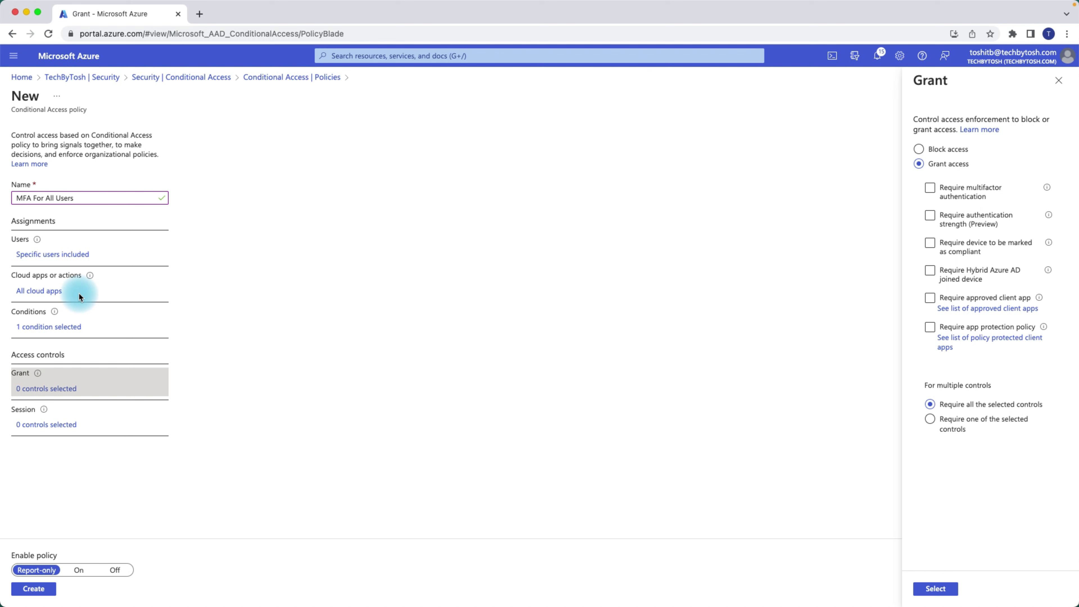
{"action": "left_click", "coordinate": [931, 189]}
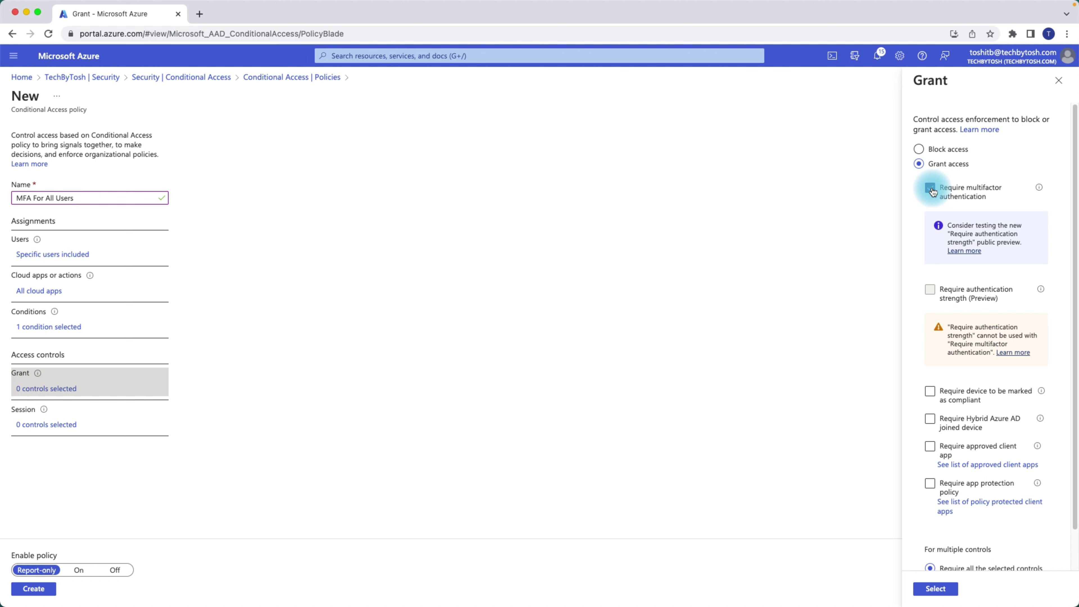
- Swap MFA for the Multifactor authentication strength, then clear it, leaving no grant control
{"action": "left_click", "coordinate": [931, 189]}
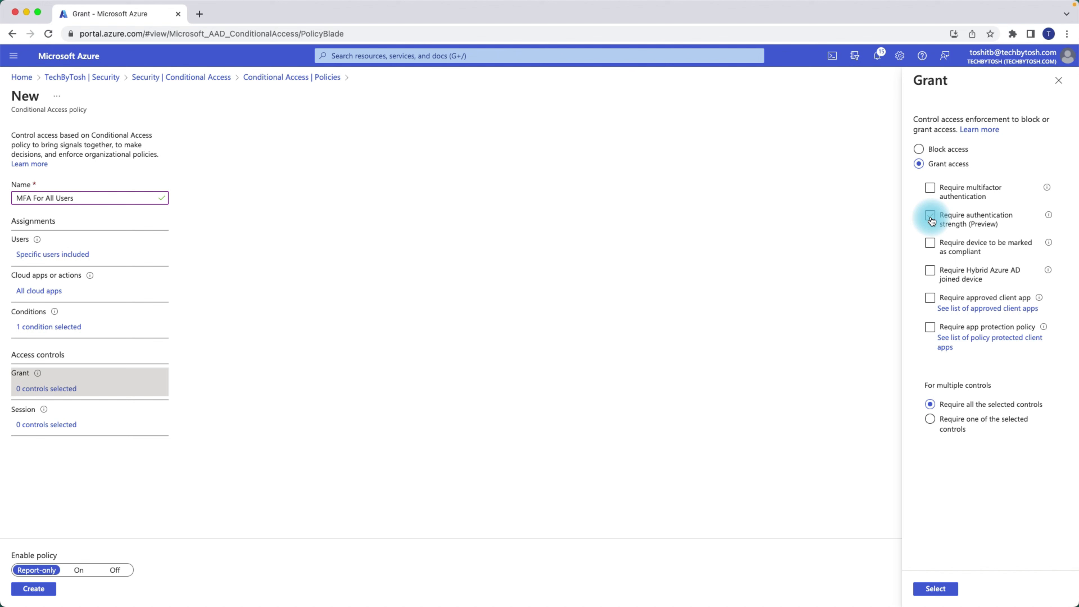
{"action": "left_click", "coordinate": [930, 216]}
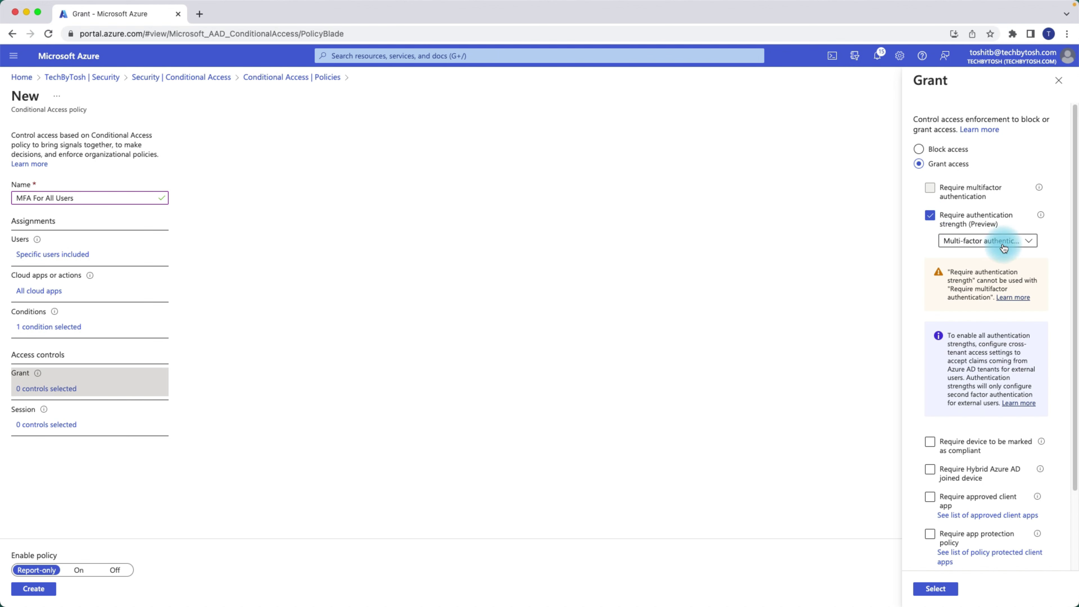
{"action": "left_click", "coordinate": [1031, 242]}
{"action": "left_click", "coordinate": [974, 365]}
{"action": "left_click", "coordinate": [986, 273]}
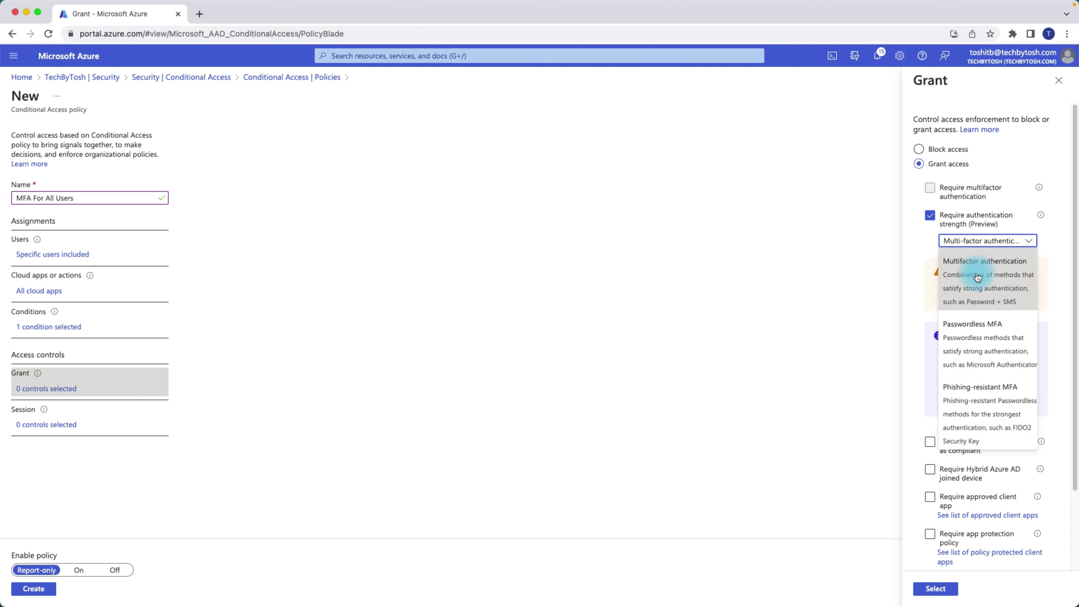
{"action": "left_click", "coordinate": [1057, 237]}
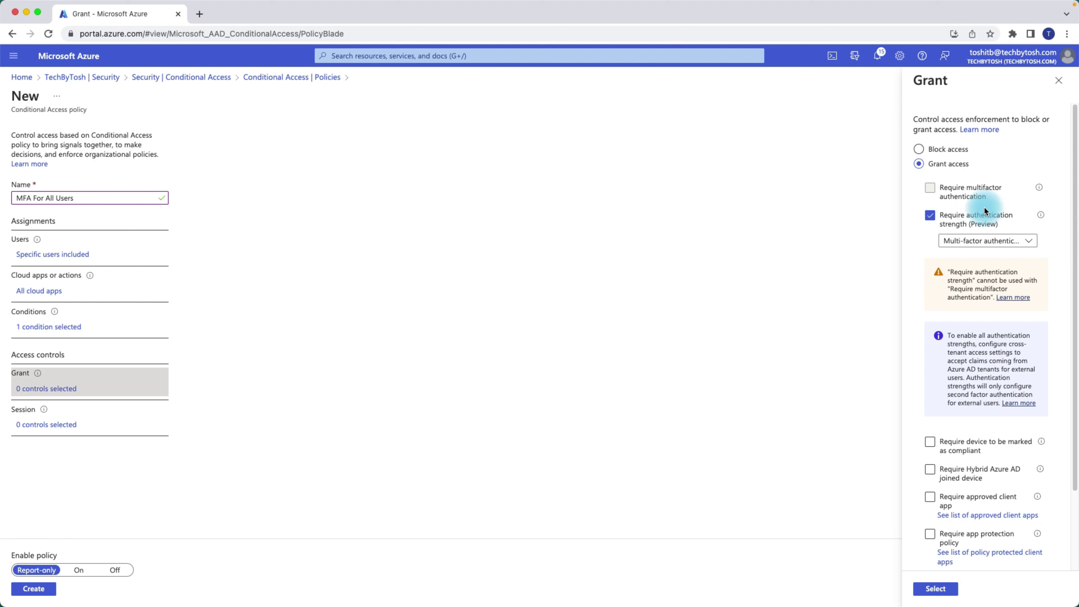
{"action": "left_click", "coordinate": [930, 216]}
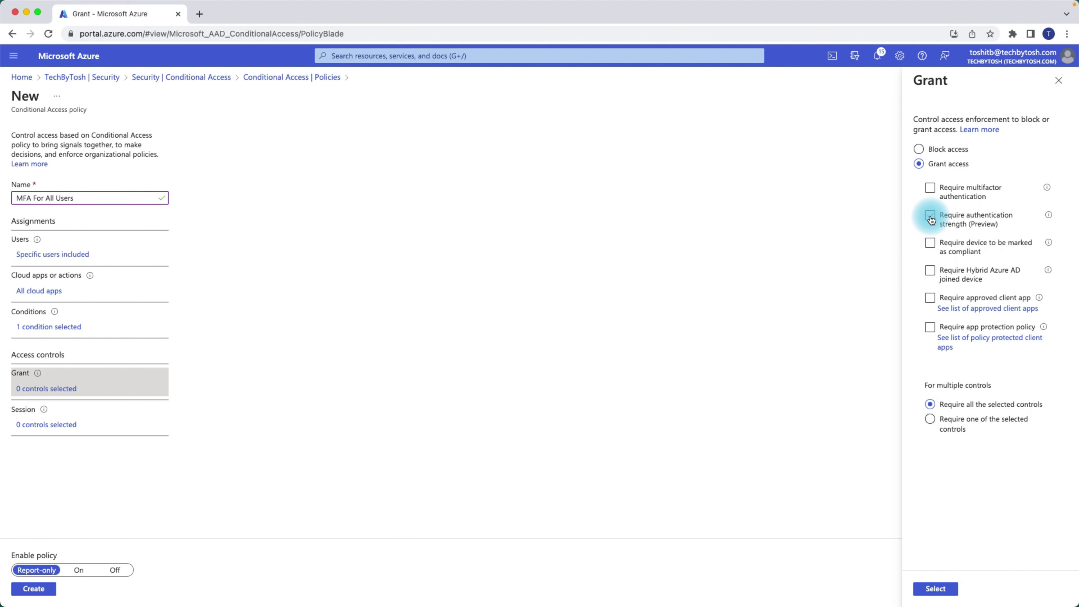
- Try the Require device compliant and Hybrid Azure AD joined requirements, leaving both unchecked
{"action": "left_click", "coordinate": [931, 218]}
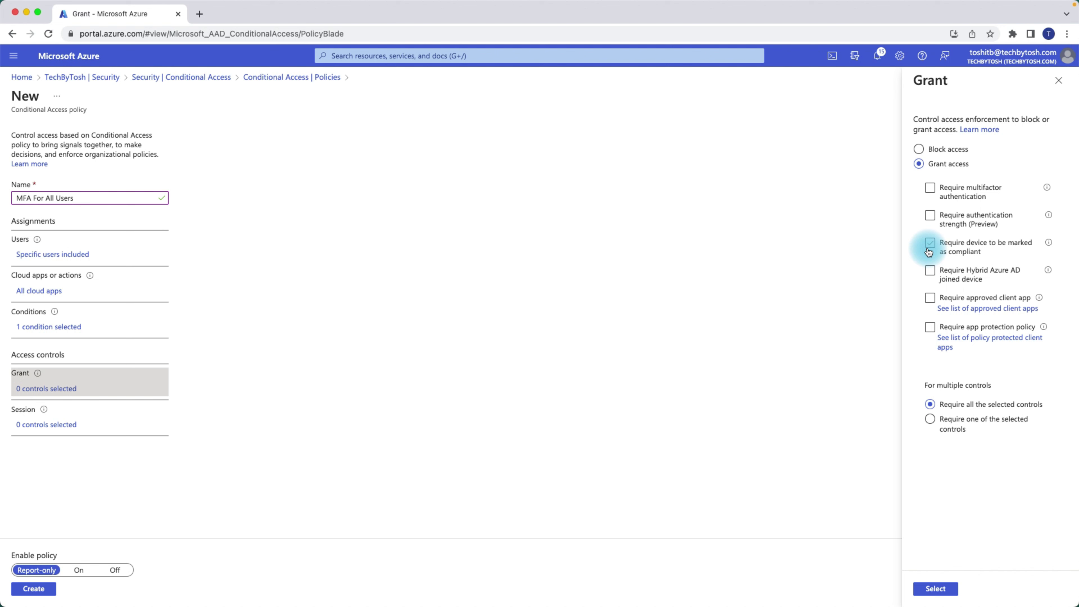
{"action": "left_click", "coordinate": [931, 246]}
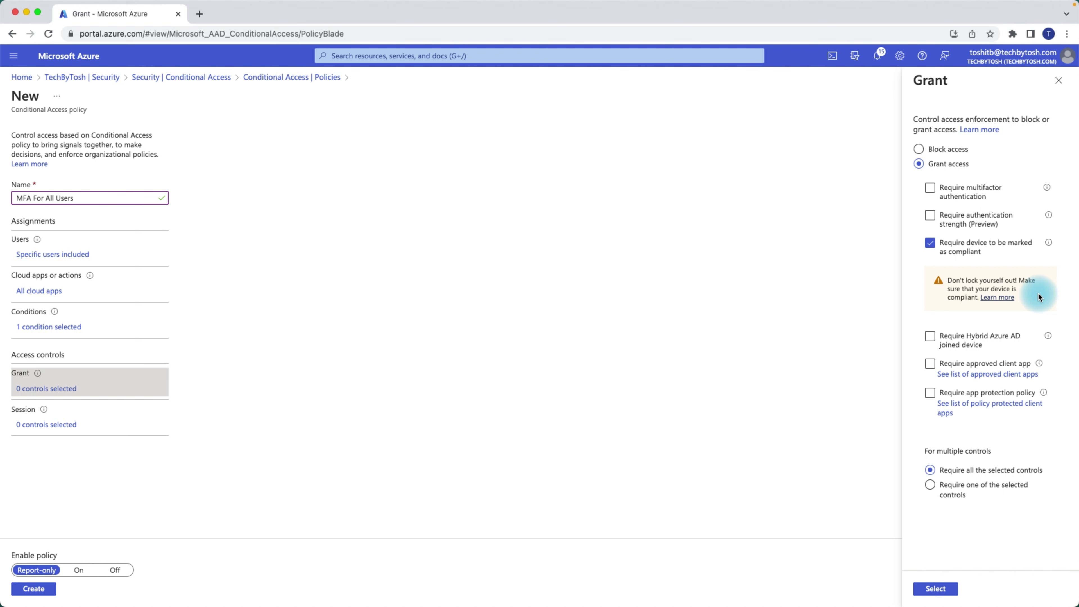
{"action": "left_click", "coordinate": [929, 244]}
{"action": "left_click", "coordinate": [928, 272]}
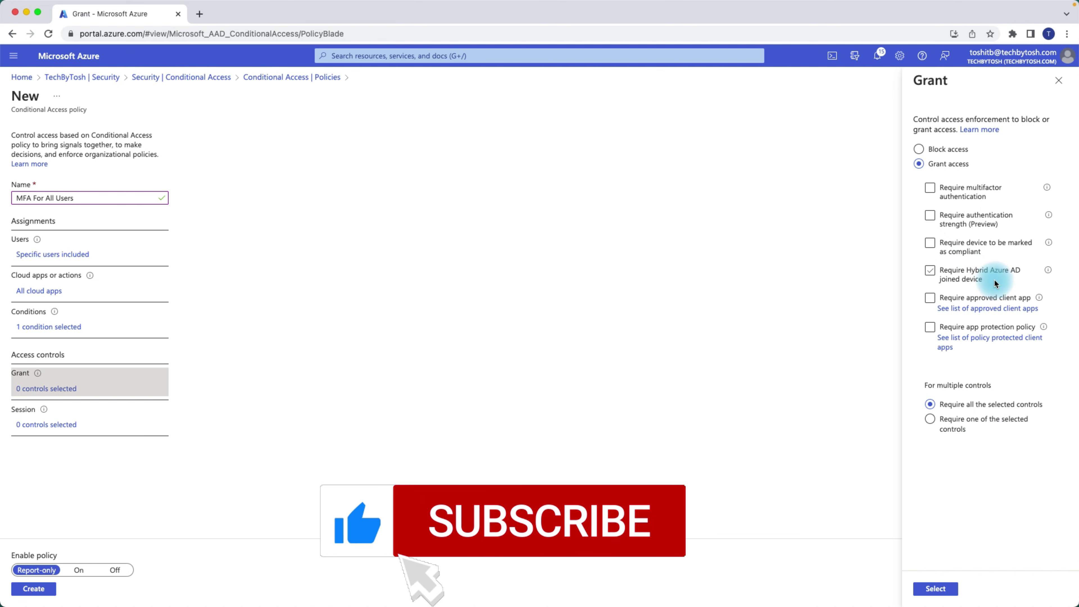
{"action": "left_click", "coordinate": [930, 271]}
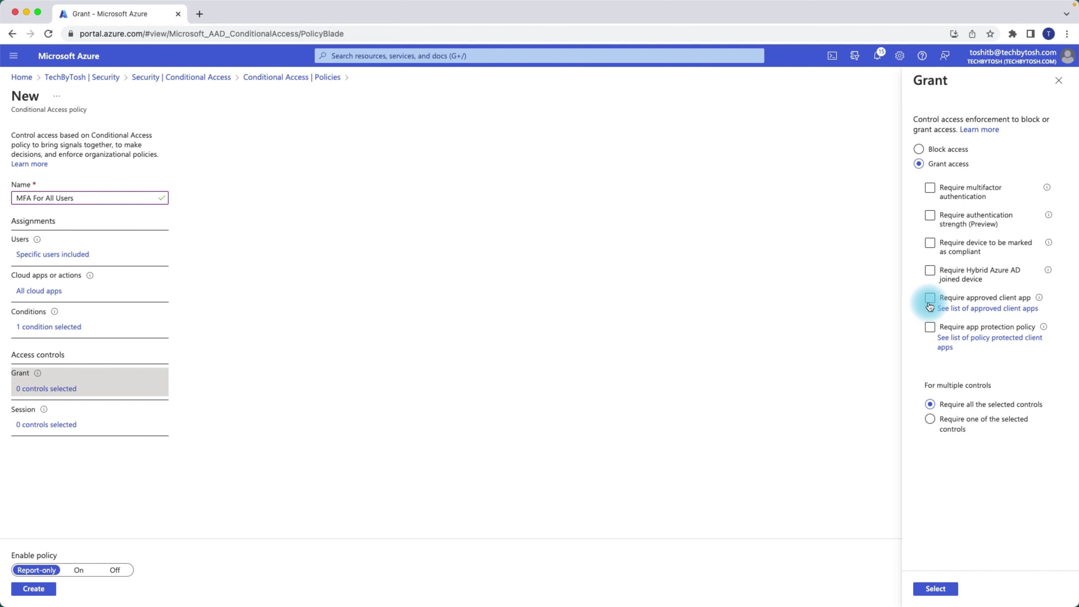
- Clear Require approved client app and check Require app protection policy instead
{"action": "left_click", "coordinate": [930, 300]}
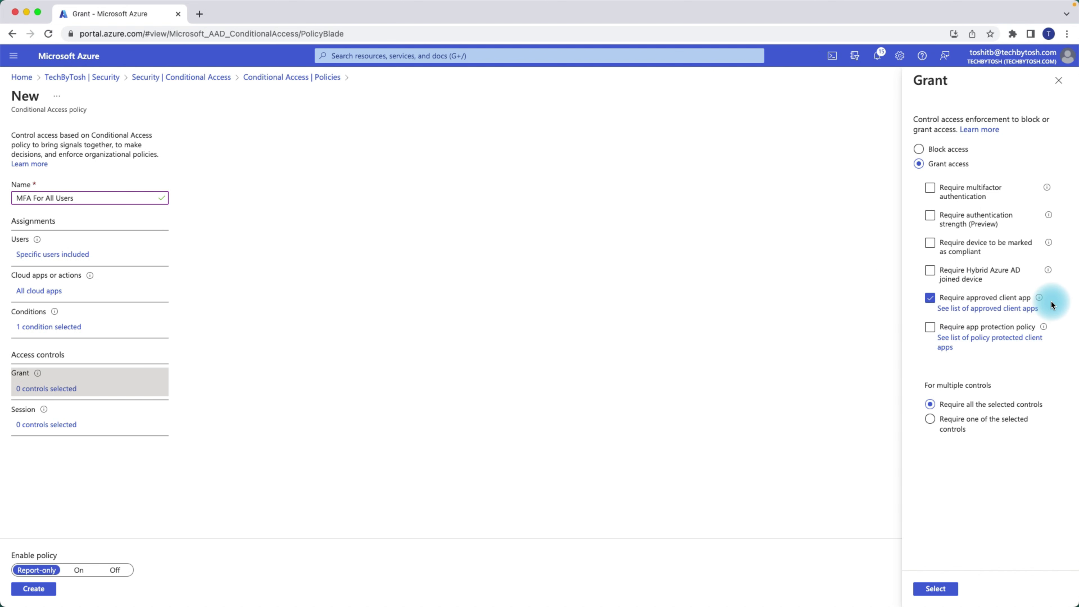
{"action": "left_click", "coordinate": [930, 298]}
{"action": "left_click", "coordinate": [932, 330]}
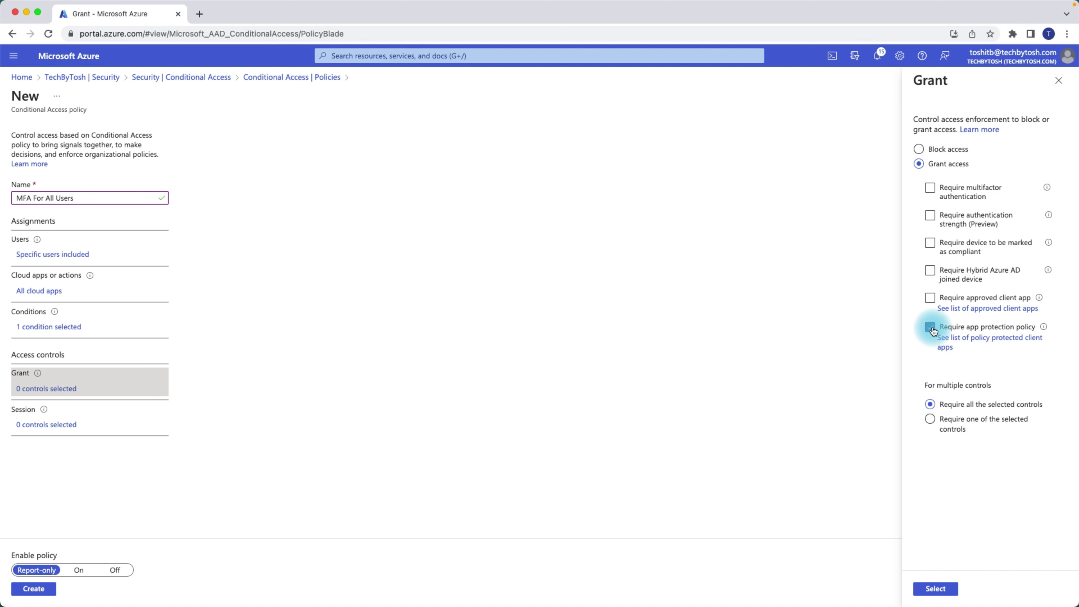
{"action": "mouse_move", "coordinate": [1042, 327]}
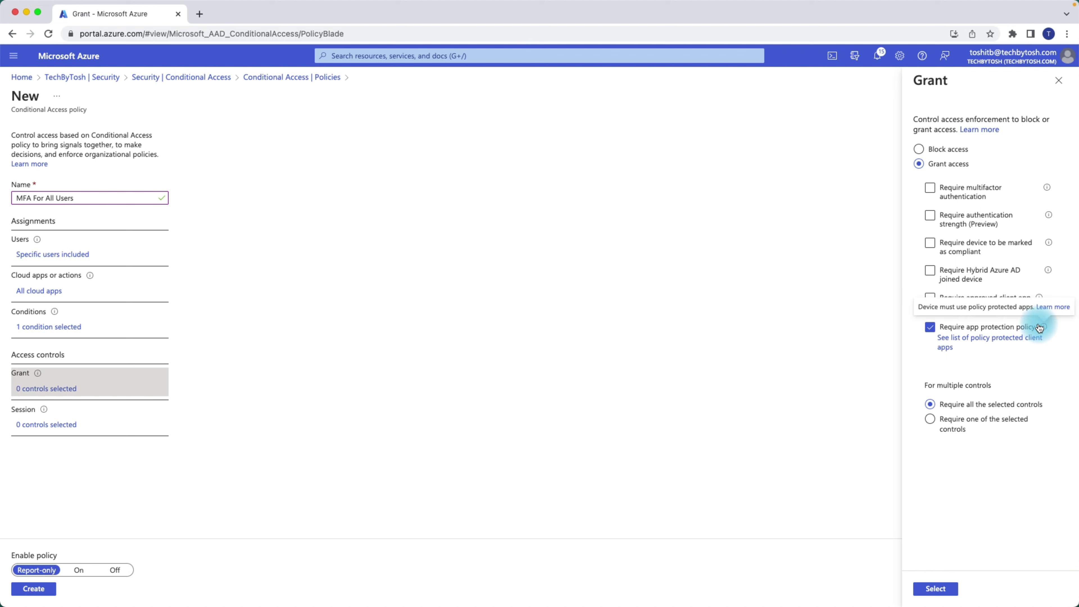
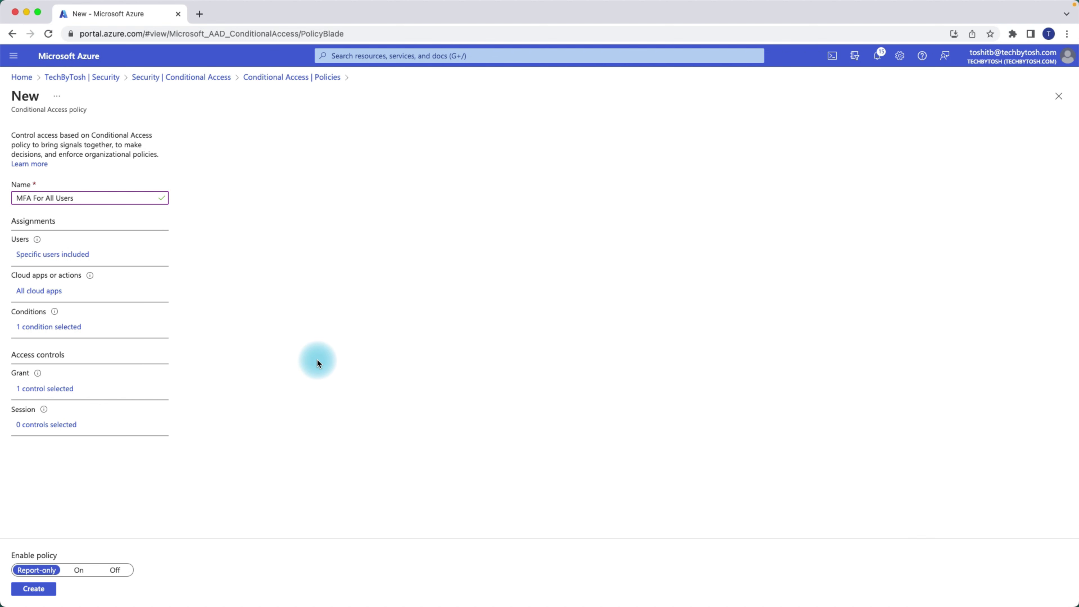
- Open the Session controls for the draft MFA For All Users policy
{"action": "left_click", "coordinate": [53, 424]}
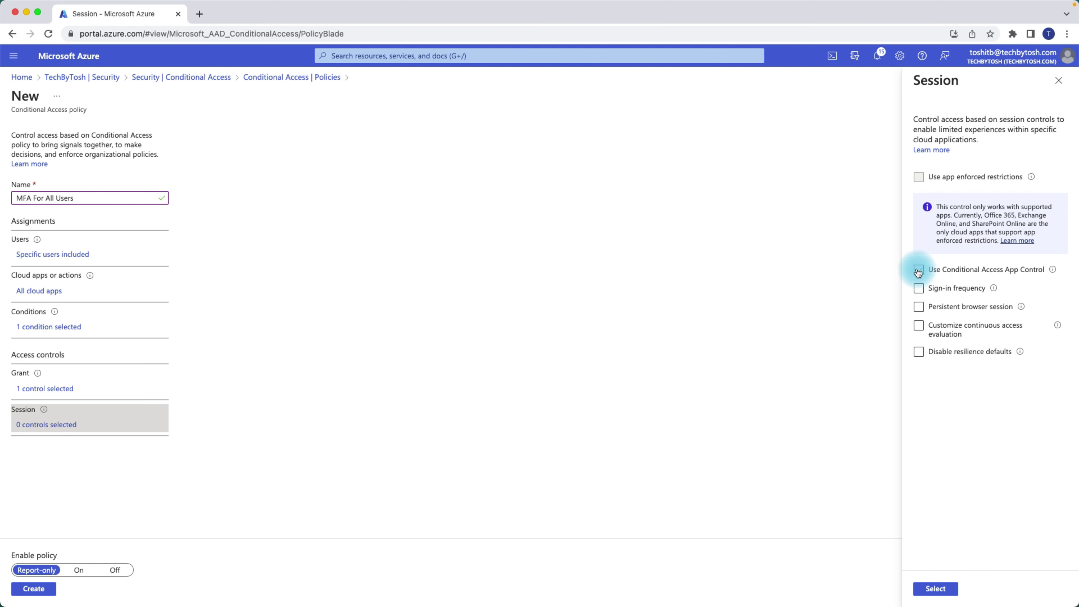
{"action": "left_click", "coordinate": [919, 273]}
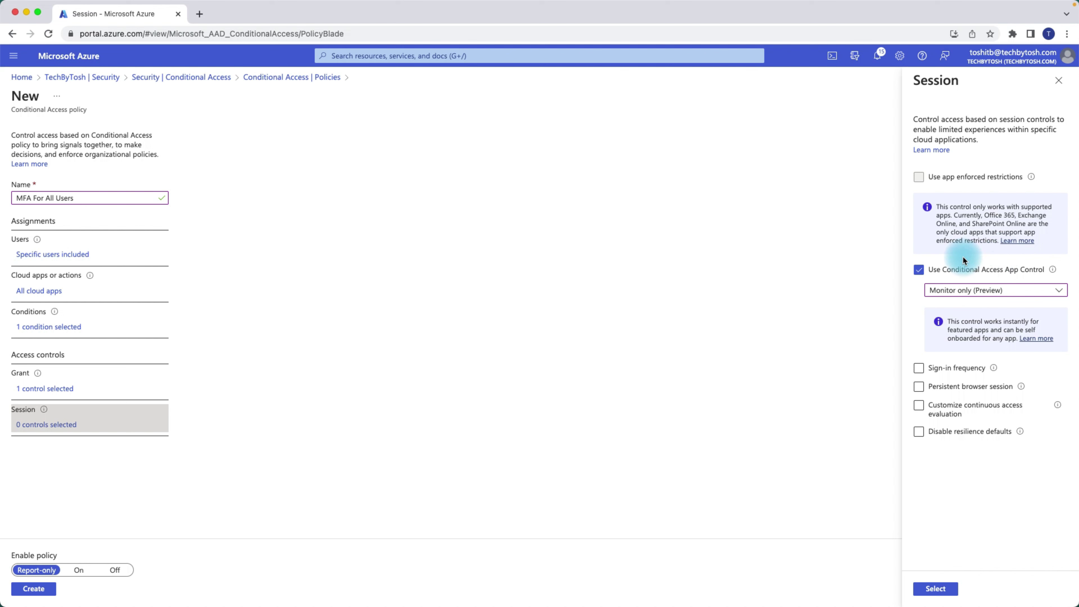
{"action": "left_click", "coordinate": [919, 270]}
{"action": "left_click", "coordinate": [920, 289]}
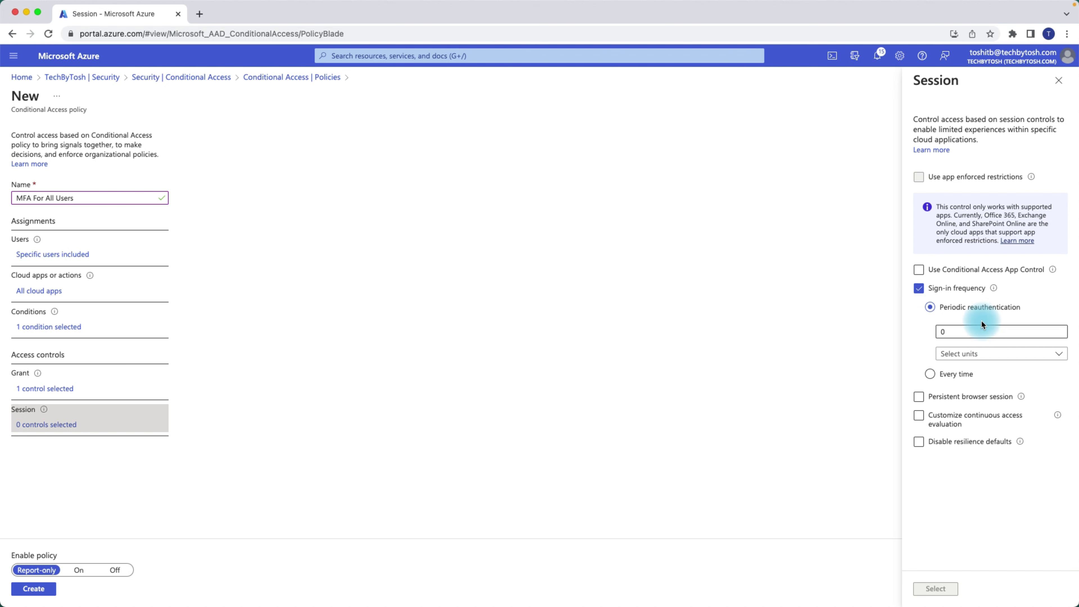
{"action": "left_click", "coordinate": [932, 375]}
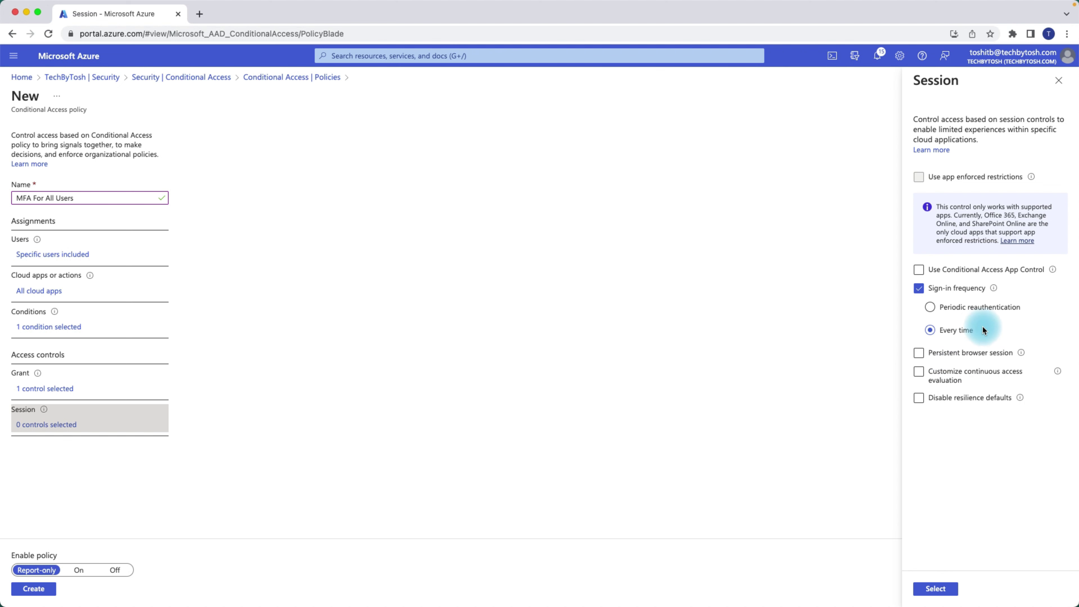
{"action": "left_click", "coordinate": [932, 311]}
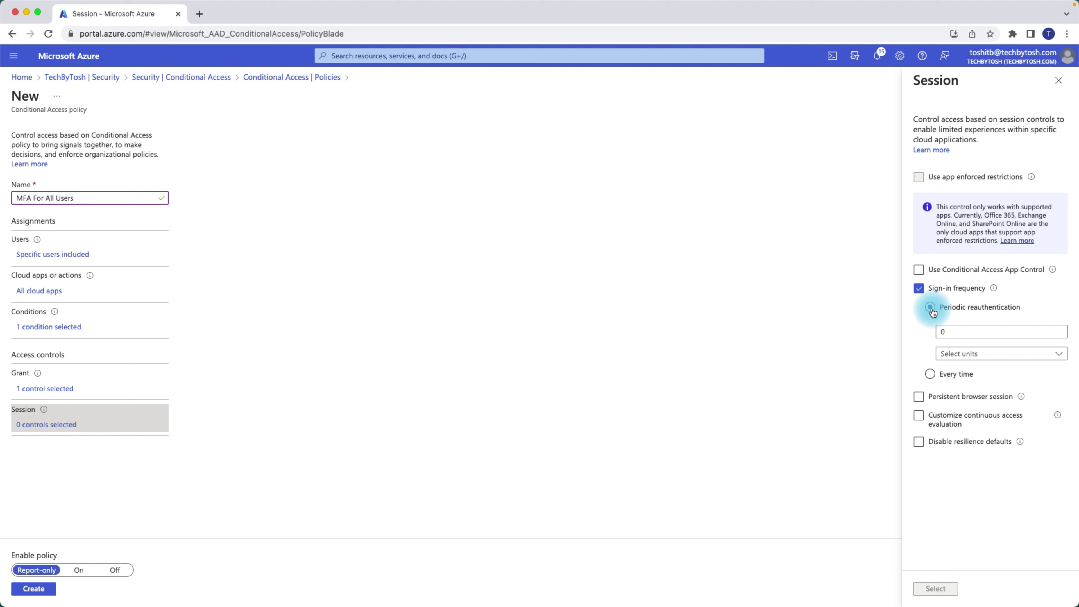
{"action": "left_click", "coordinate": [974, 331]}
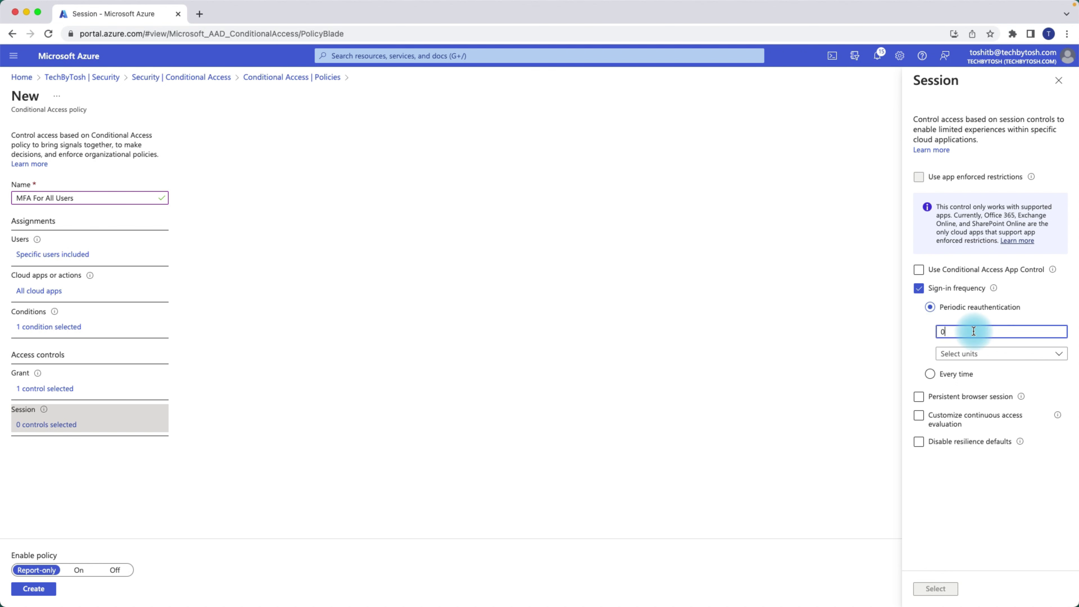
{"action": "left_click", "coordinate": [975, 353]}
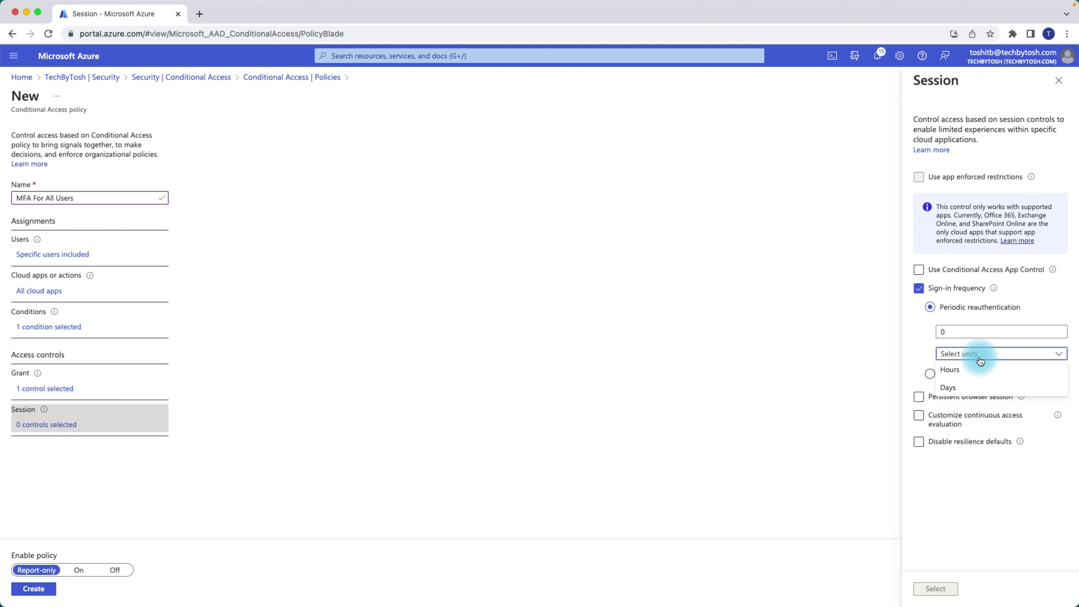
{"action": "left_click", "coordinate": [964, 386]}
{"action": "left_click_drag", "start_coordinate": [959, 333], "coordinate": [922, 337]}
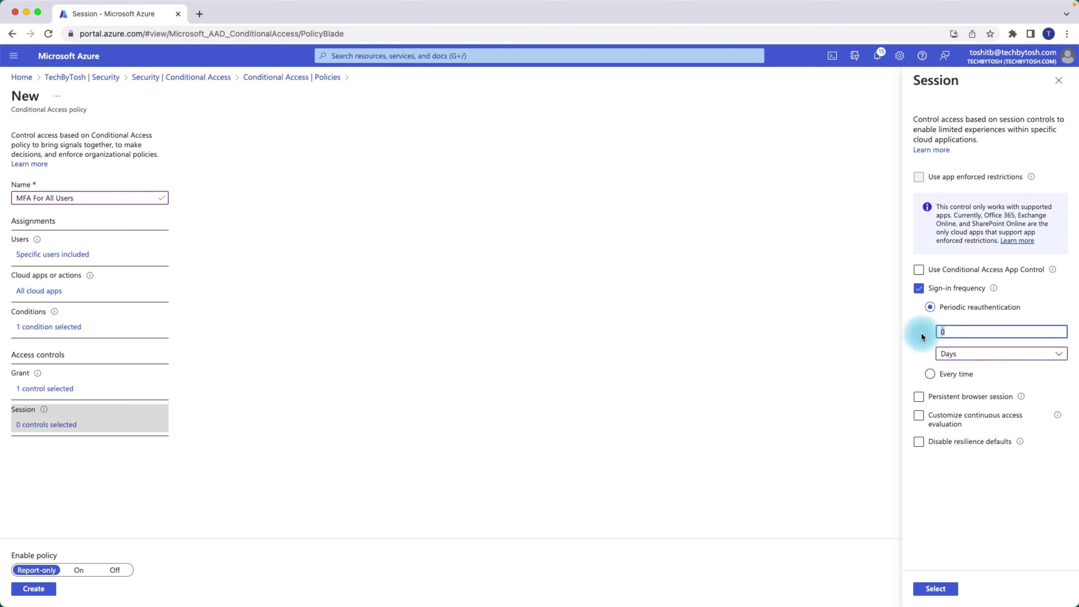
{"action": "type", "text": "2"}
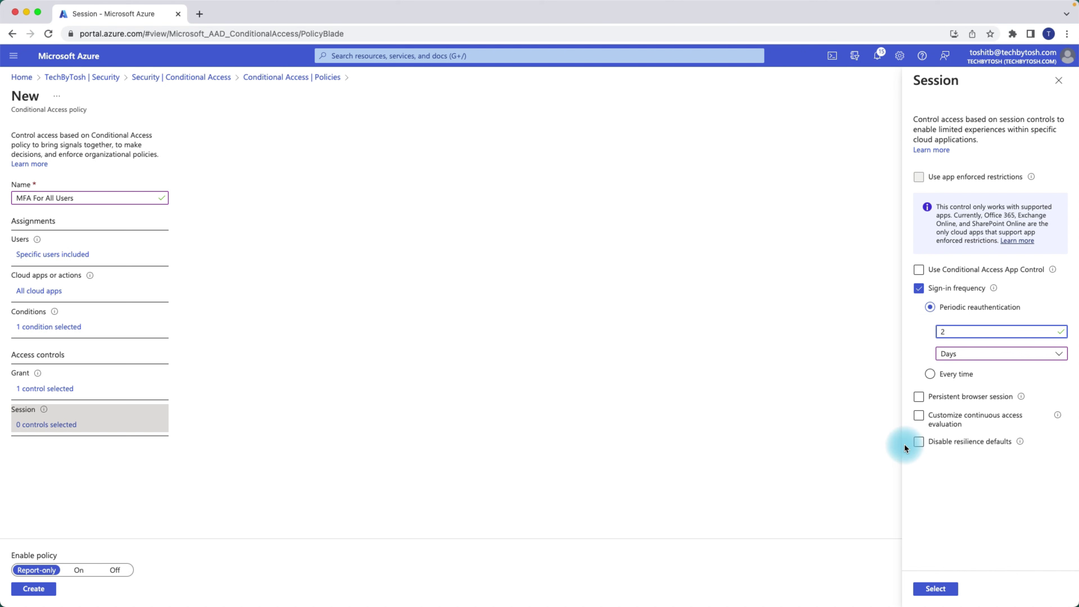
{"action": "left_click", "coordinate": [970, 477]}
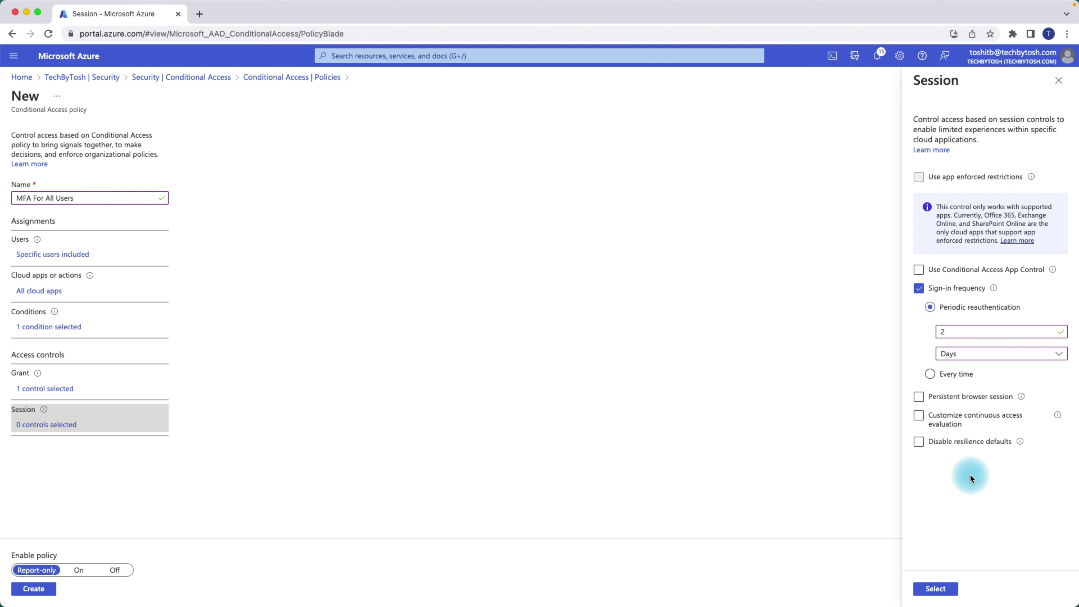
{"action": "left_click", "coordinate": [920, 289]}
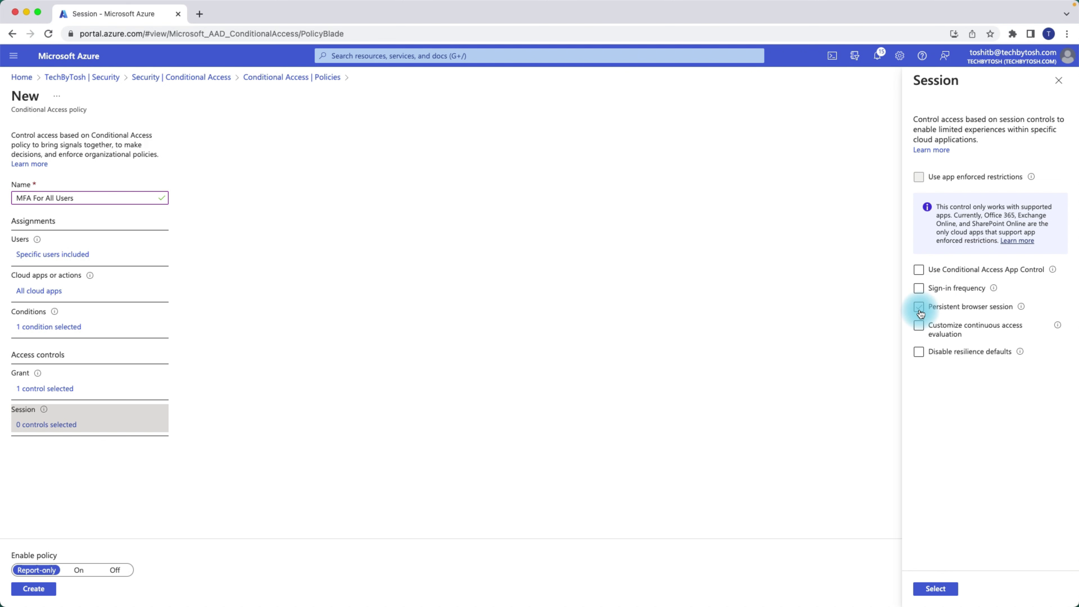
- Try the Persistent browser session option and its choices, then turn it back off
{"action": "left_click", "coordinate": [920, 307]}
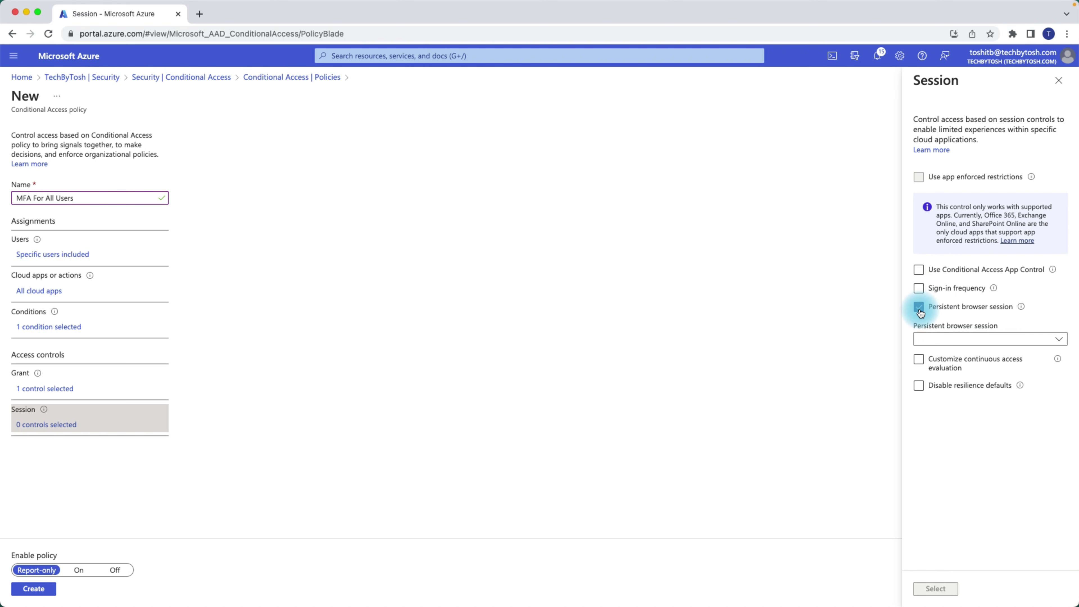
{"action": "left_click", "coordinate": [983, 339]}
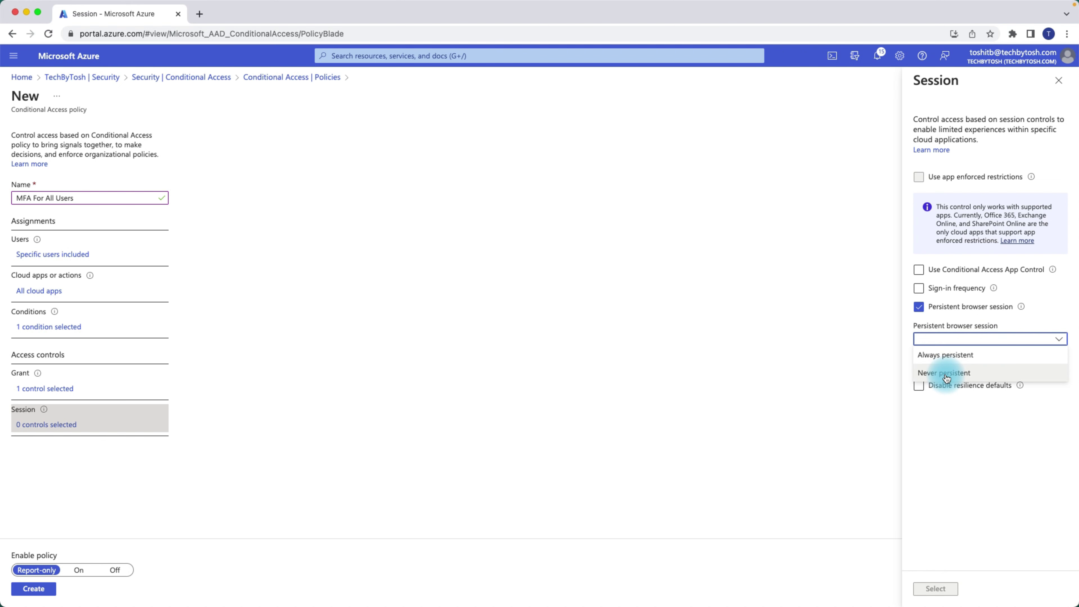
{"action": "left_click", "coordinate": [951, 422]}
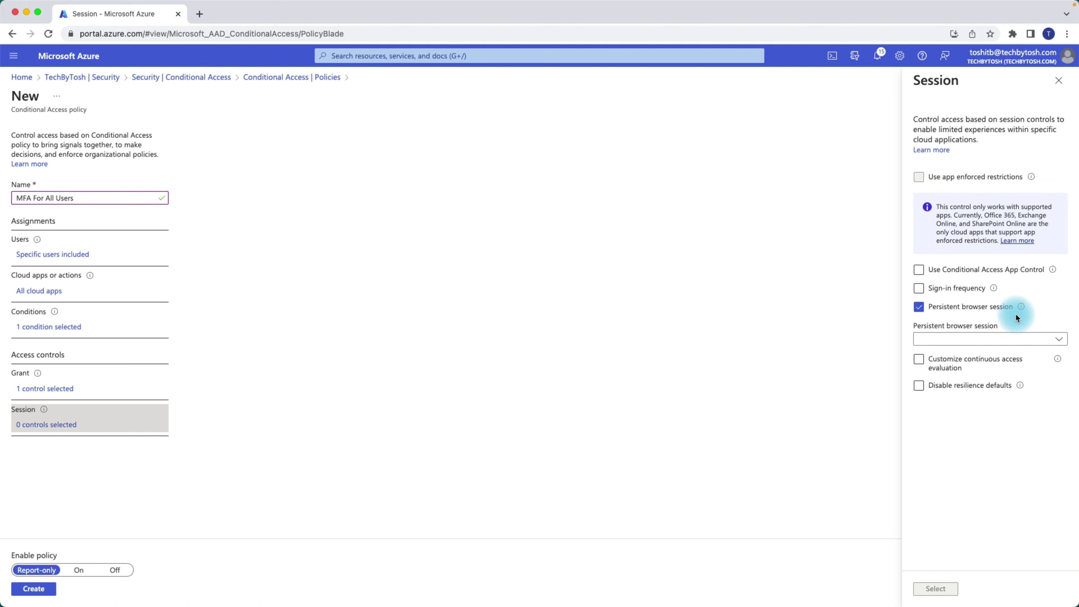
{"action": "mouse_move", "coordinate": [1021, 310]}
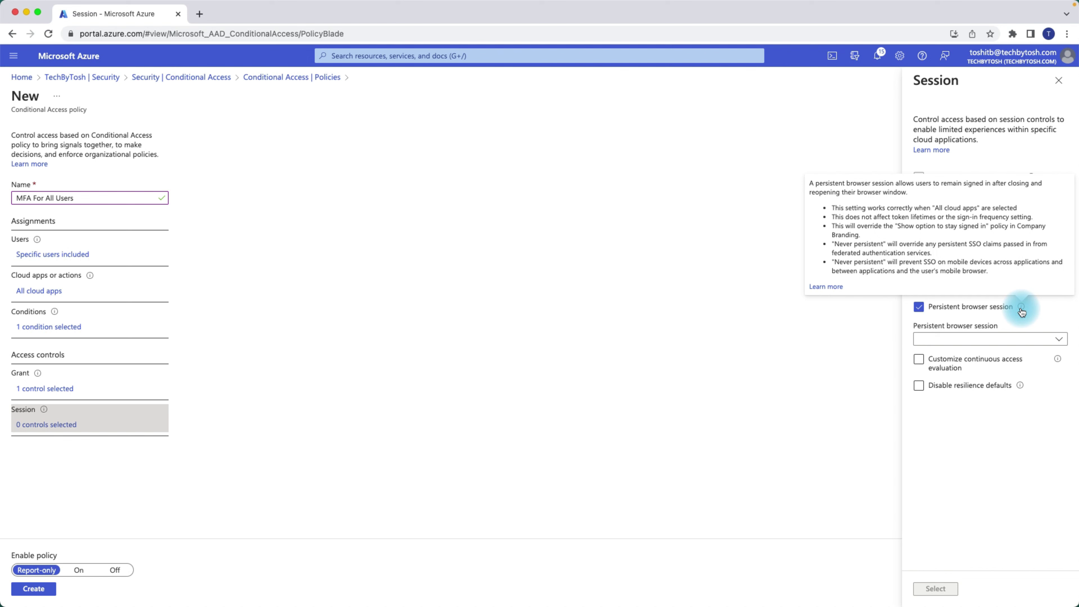
{"action": "left_click", "coordinate": [969, 339]}
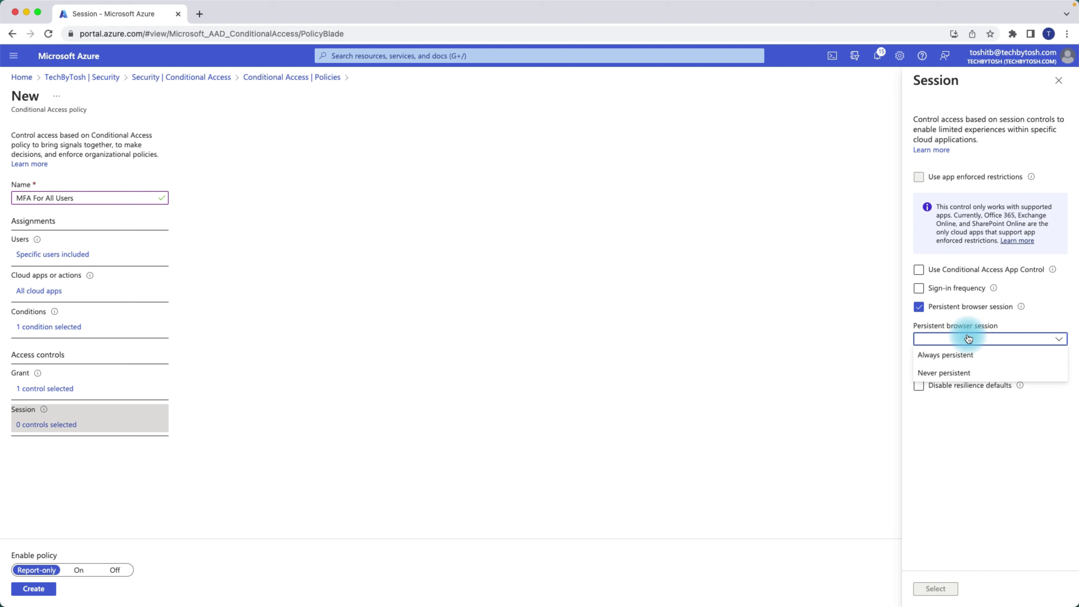
{"action": "left_click", "coordinate": [919, 307]}
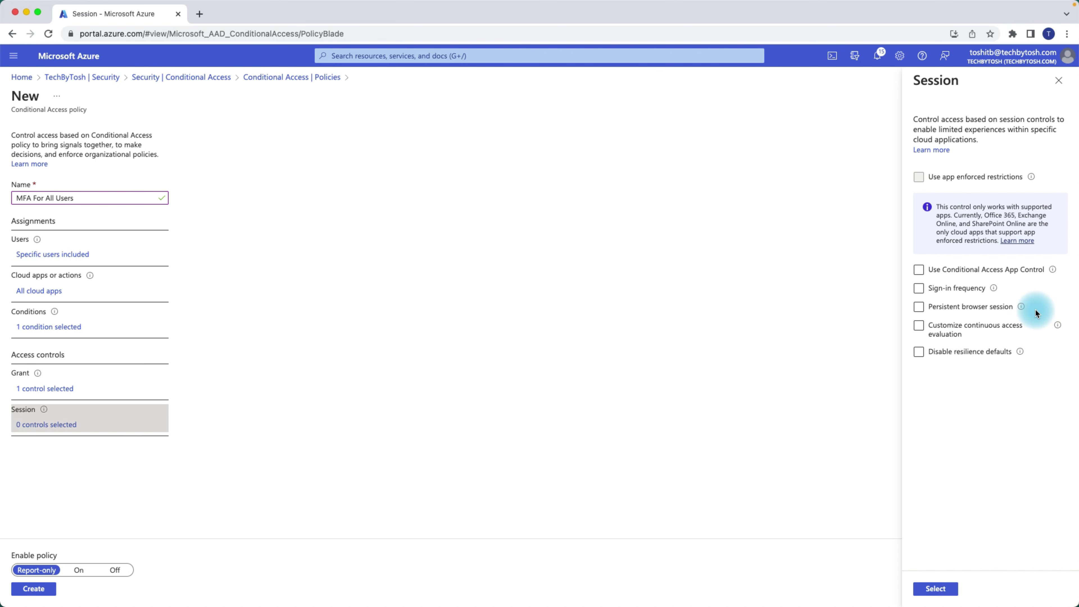
- Enable Customize continuous access evaluation, then clear it again
{"action": "left_click", "coordinate": [919, 327]}
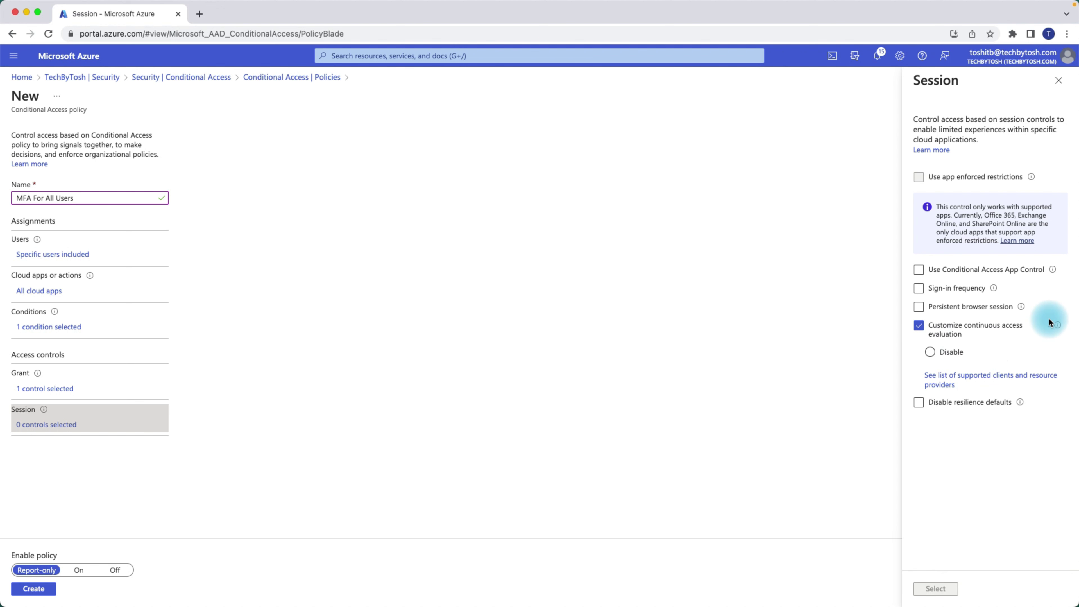
{"action": "left_click", "coordinate": [930, 353]}
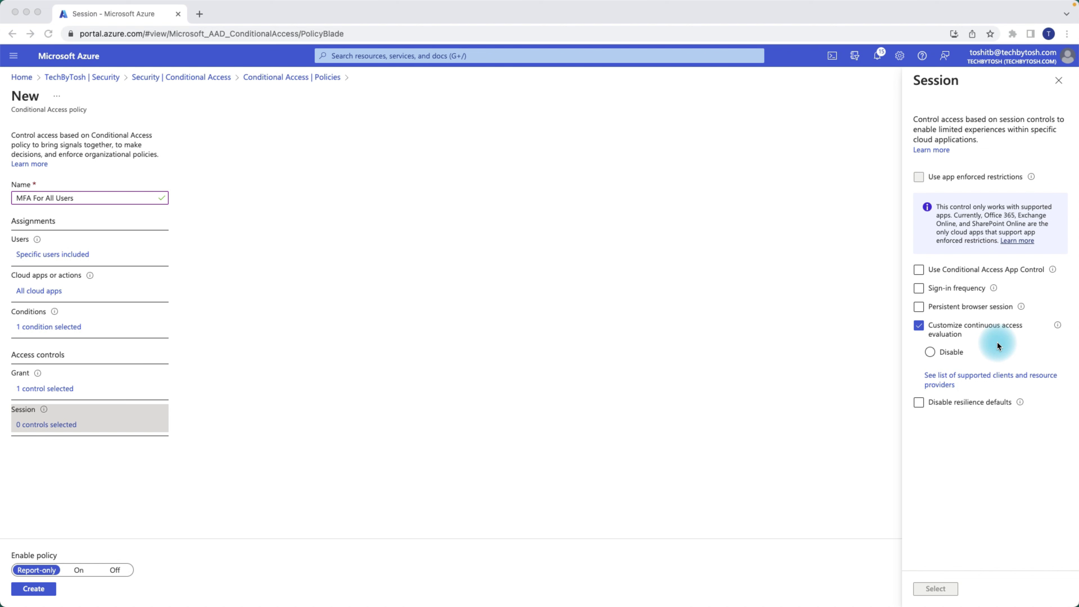
{"action": "left_click", "coordinate": [919, 326]}
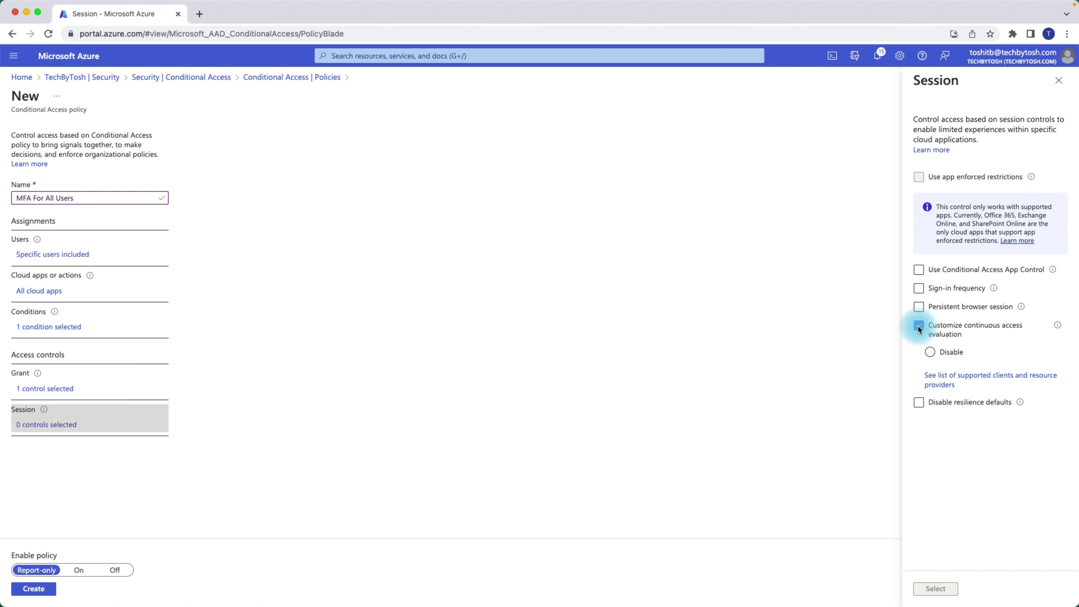
{"action": "left_click", "coordinate": [919, 326]}
- Tick and untick Disable resilience defaults, then close the Session blade
{"action": "left_click", "coordinate": [956, 352]}
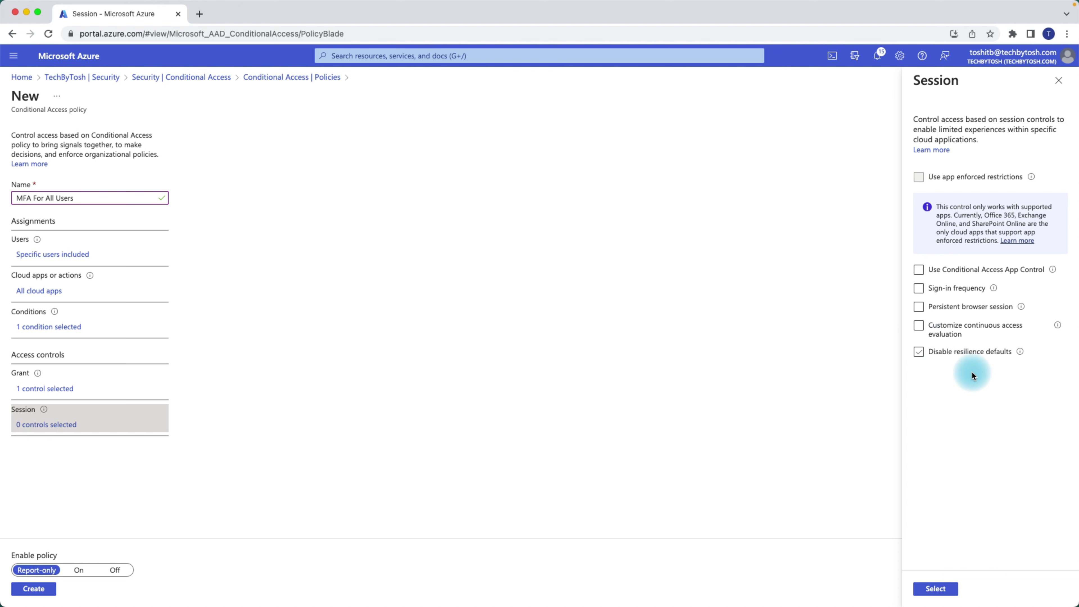
{"action": "left_click", "coordinate": [920, 356]}
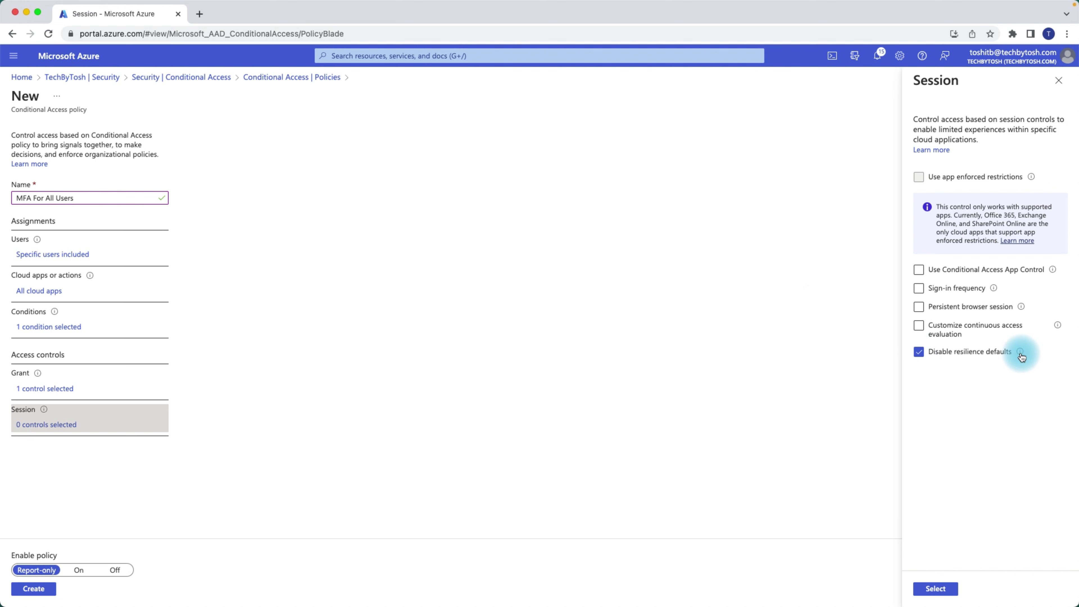
{"action": "mouse_move", "coordinate": [1022, 353]}
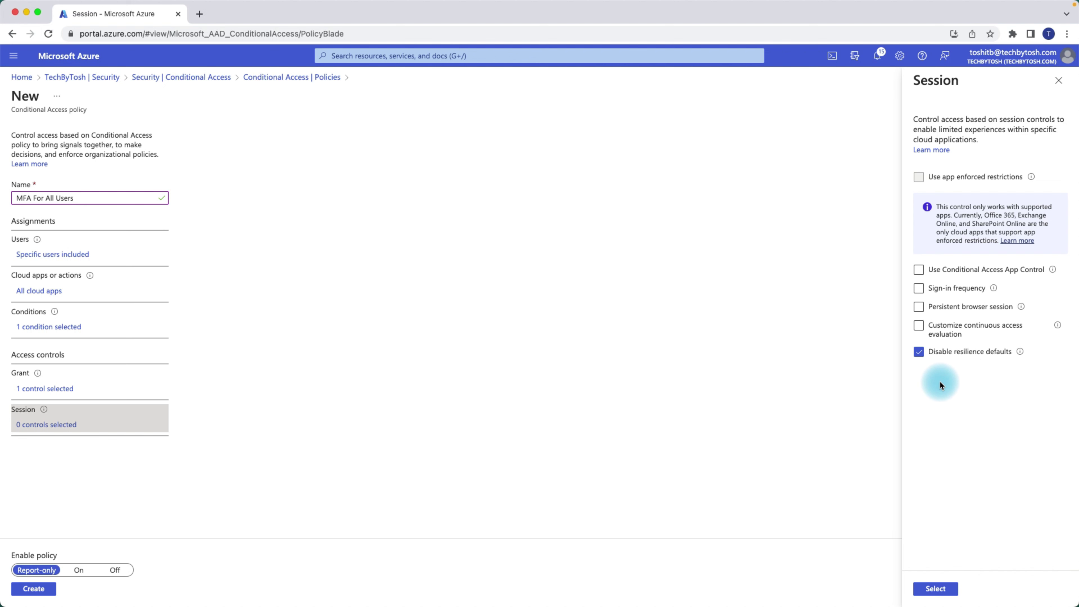
{"action": "left_click", "coordinate": [919, 353]}
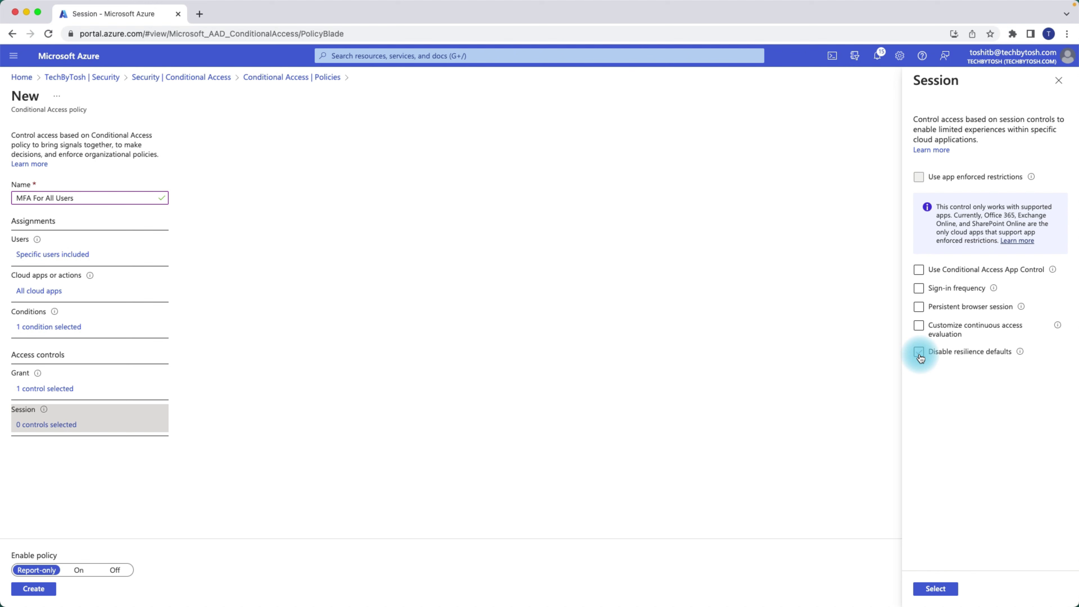
{"action": "left_click", "coordinate": [1060, 82]}
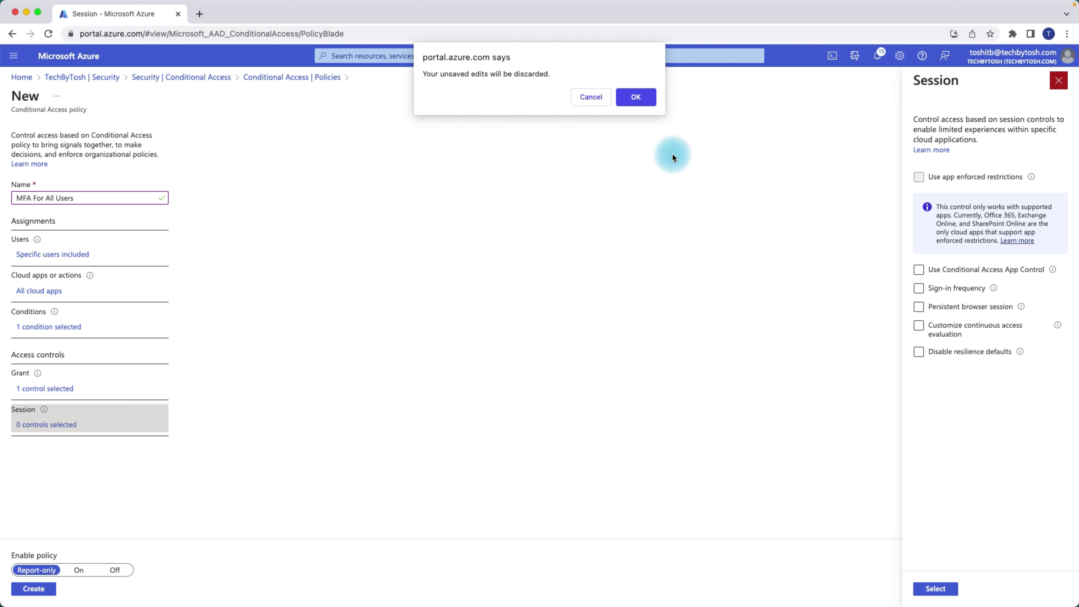
- Discard the session edits, switch the policy from Report-only to On, and create it
{"action": "left_click", "coordinate": [636, 98]}
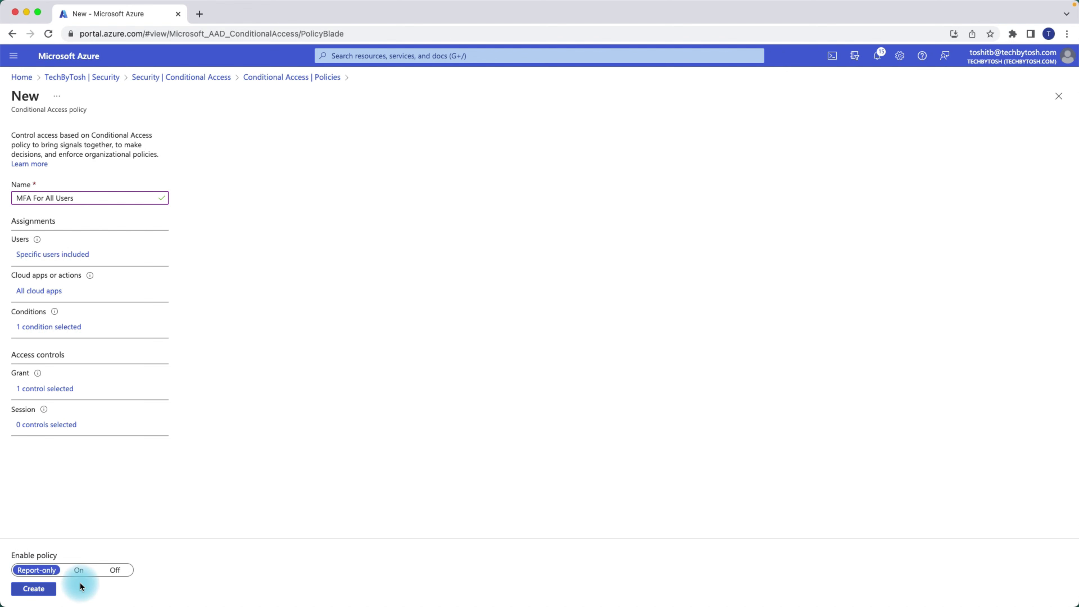
{"action": "left_click", "coordinate": [79, 571]}
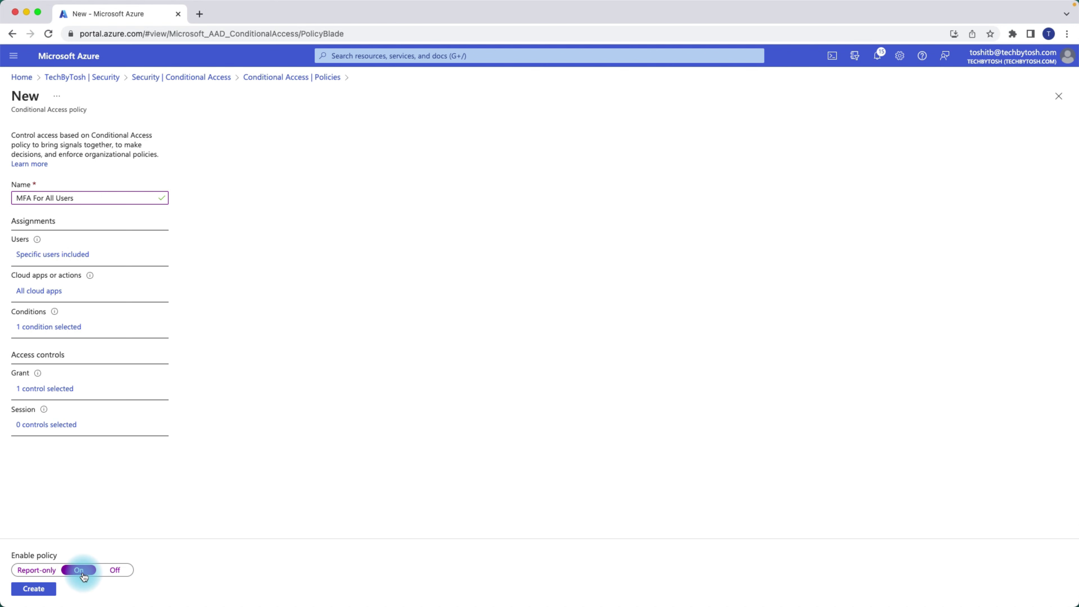
{"action": "left_click", "coordinate": [38, 591]}
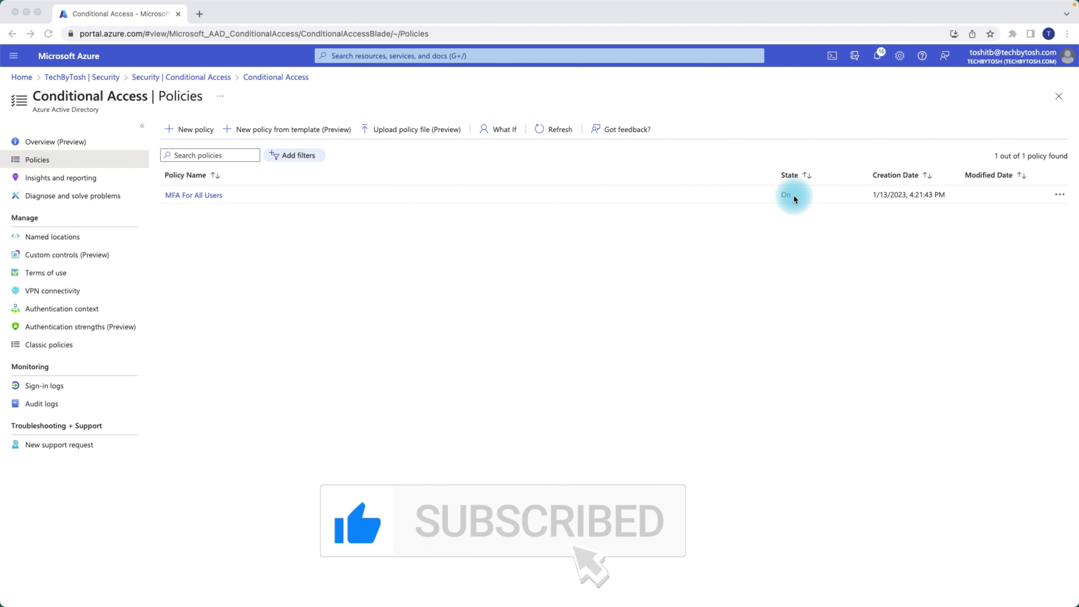
- Open and dismiss the actions menu for MFA For All Users in the policies list
{"action": "left_click", "coordinate": [1061, 196]}
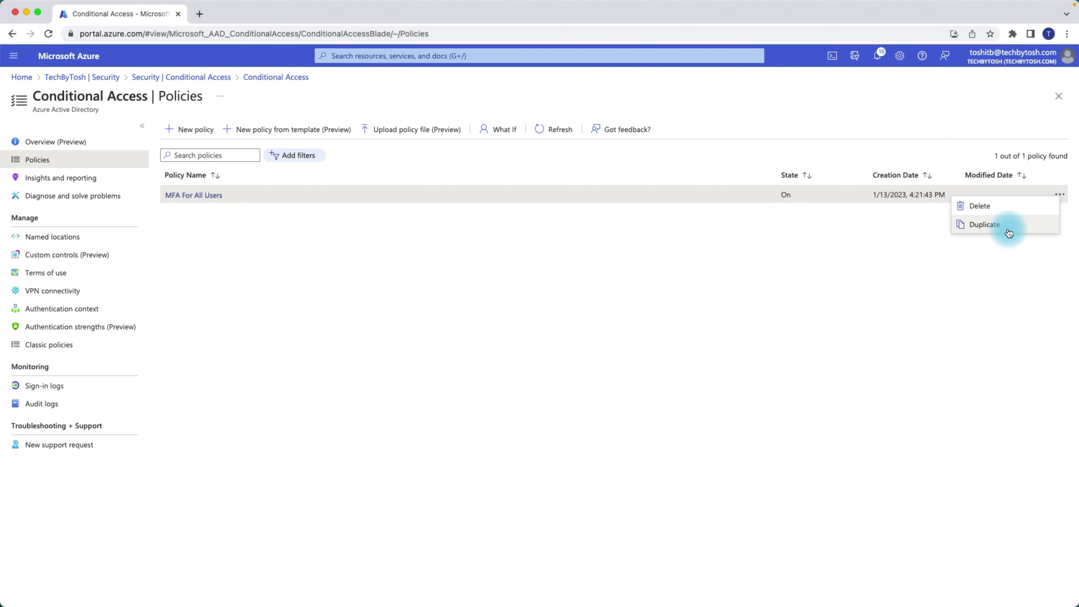
{"action": "left_click", "coordinate": [580, 345]}
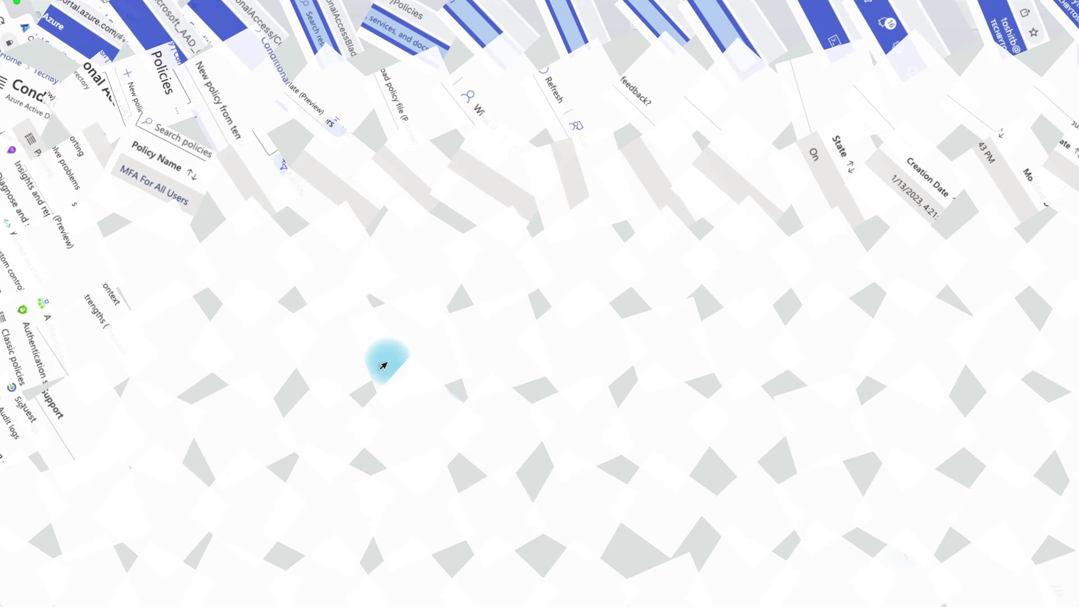
{"action": "left_click", "coordinate": [360, 17]}
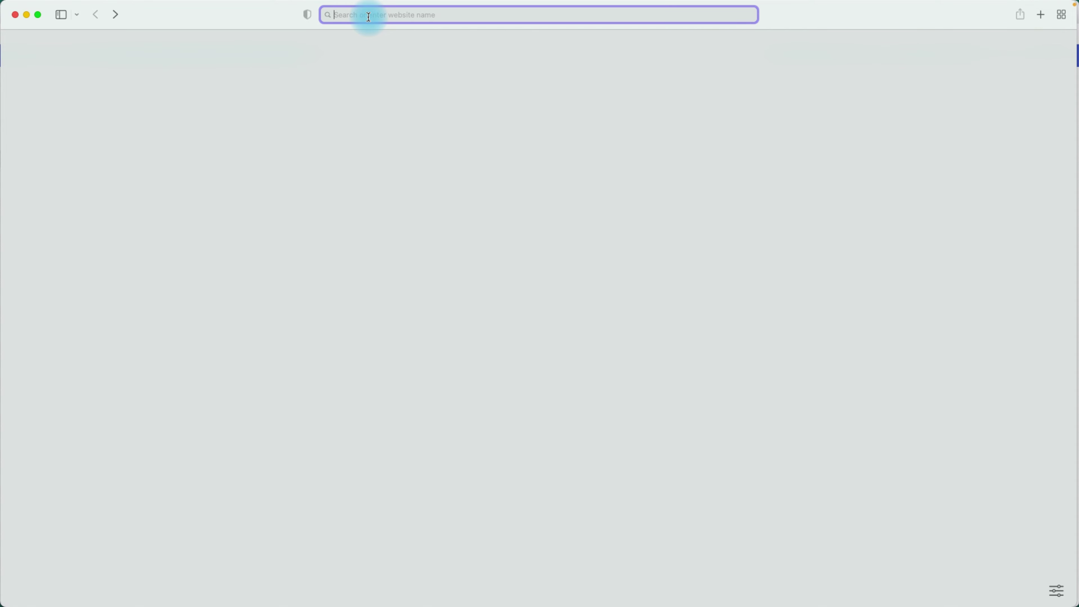
- Go to portal.office.com and choose Sign in
{"action": "type", "text": "portal."}
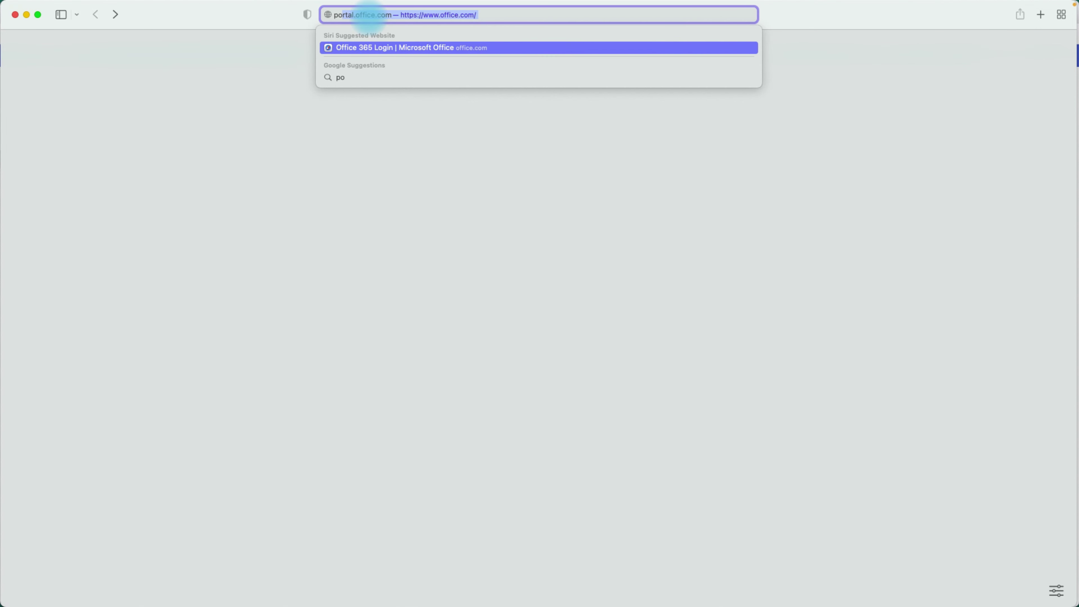
{"action": "type", "text": "office.com"}
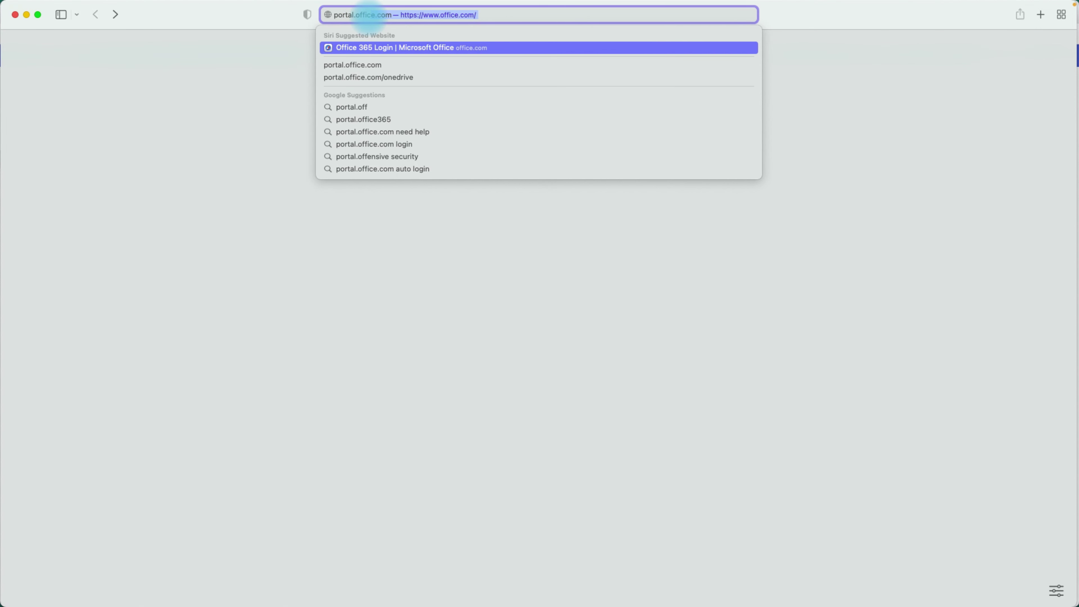
{"action": "key", "text": "Return"}
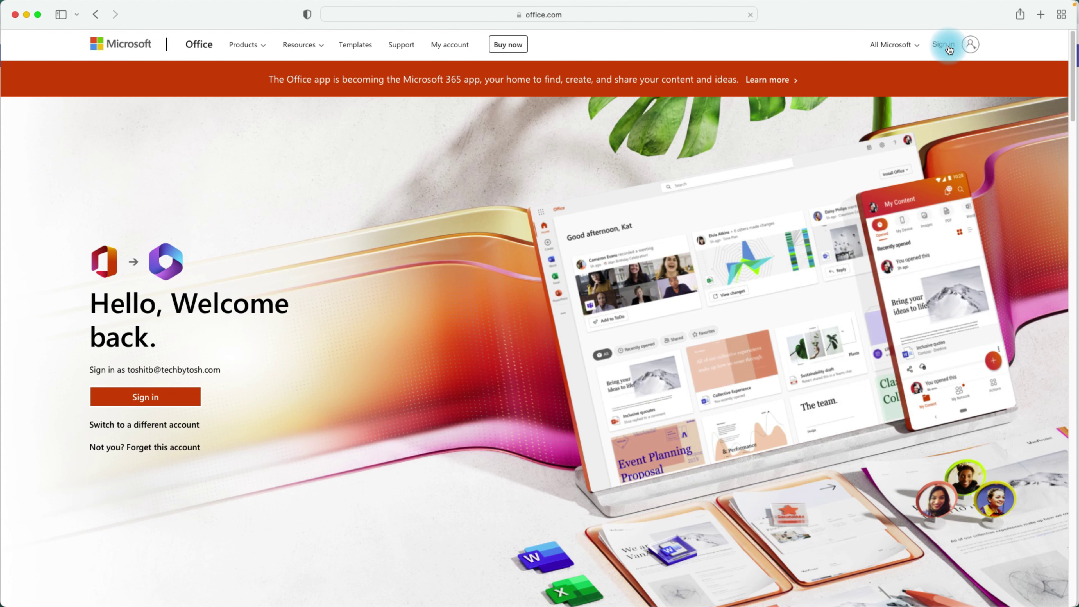
{"action": "left_click", "coordinate": [947, 45]}
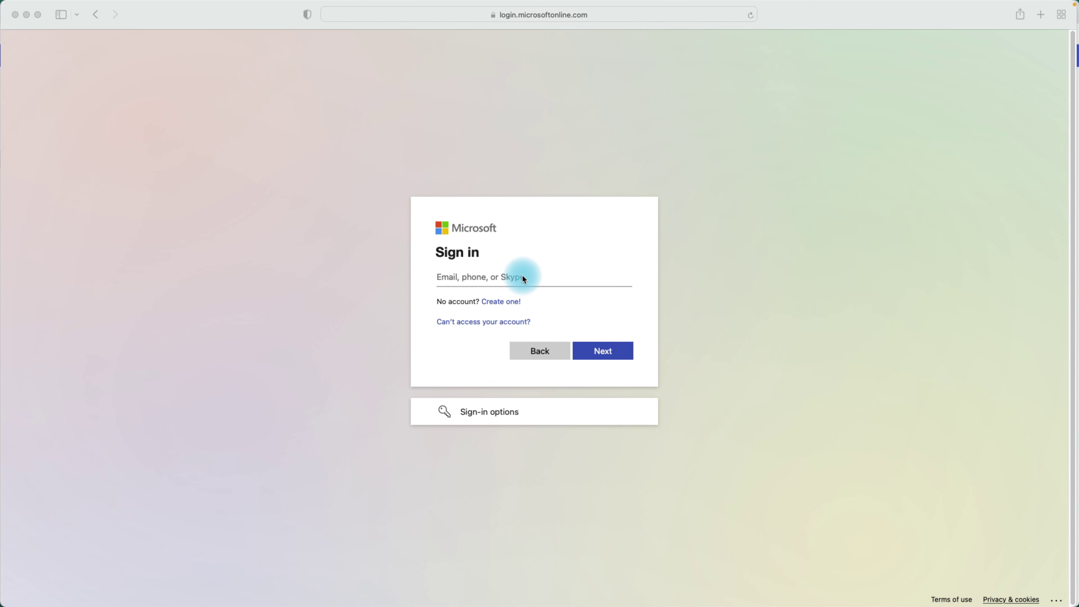
- Sign in with the test user's email and password, decline saving it, and continue to security setup
{"action": "left_click", "coordinate": [490, 280]}
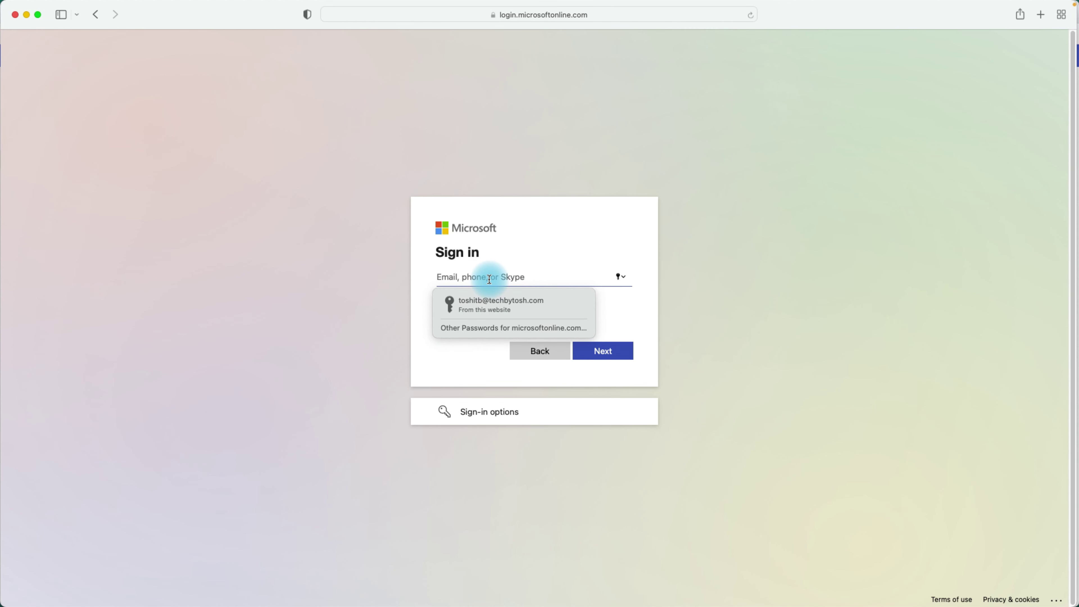
{"action": "left_click", "coordinate": [612, 351]}
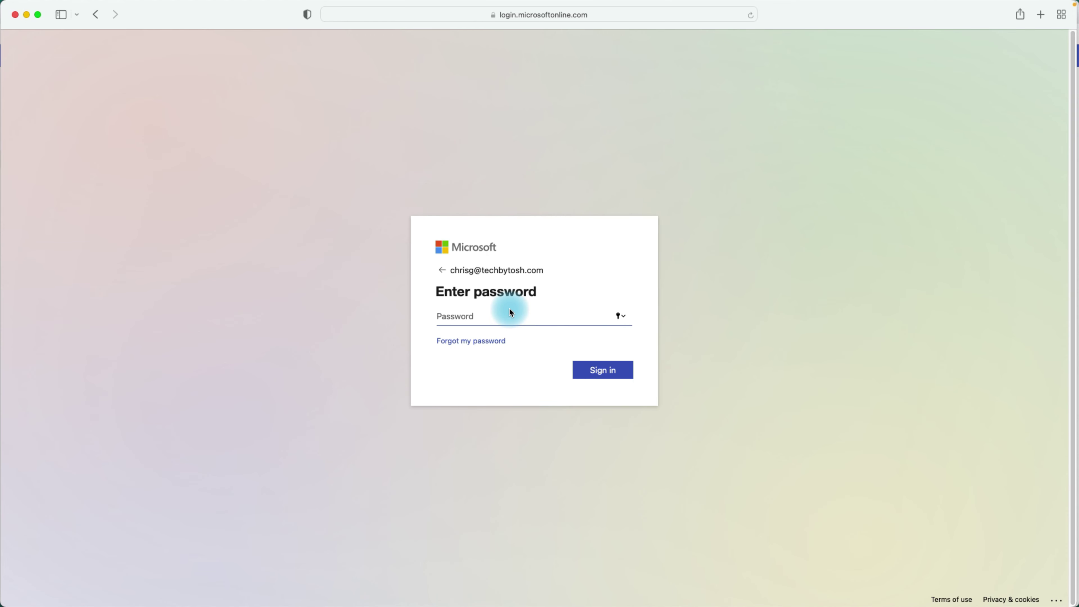
{"action": "left_click", "coordinate": [505, 322]}
{"action": "type", "text": "•••••••••••"}
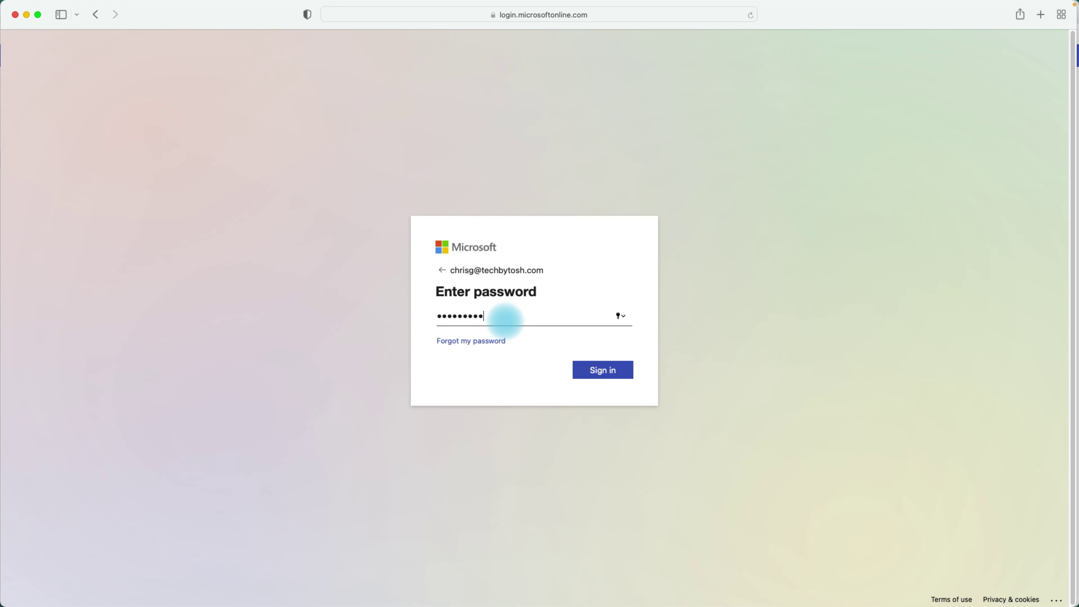
{"action": "key", "text": "Return"}
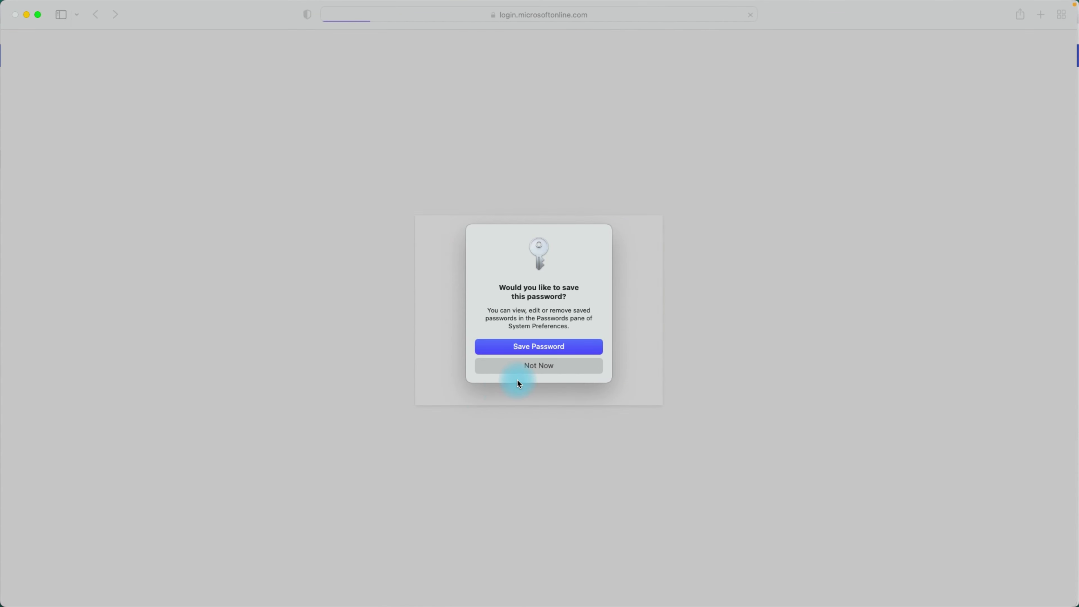
{"action": "left_click", "coordinate": [522, 366]}
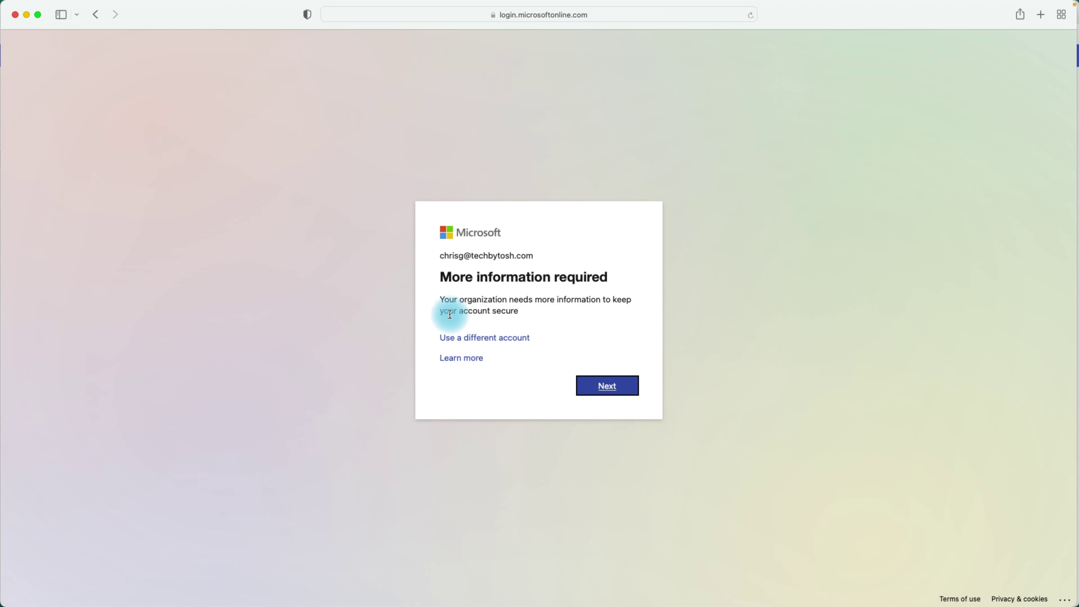
{"action": "left_click", "coordinate": [604, 387]}
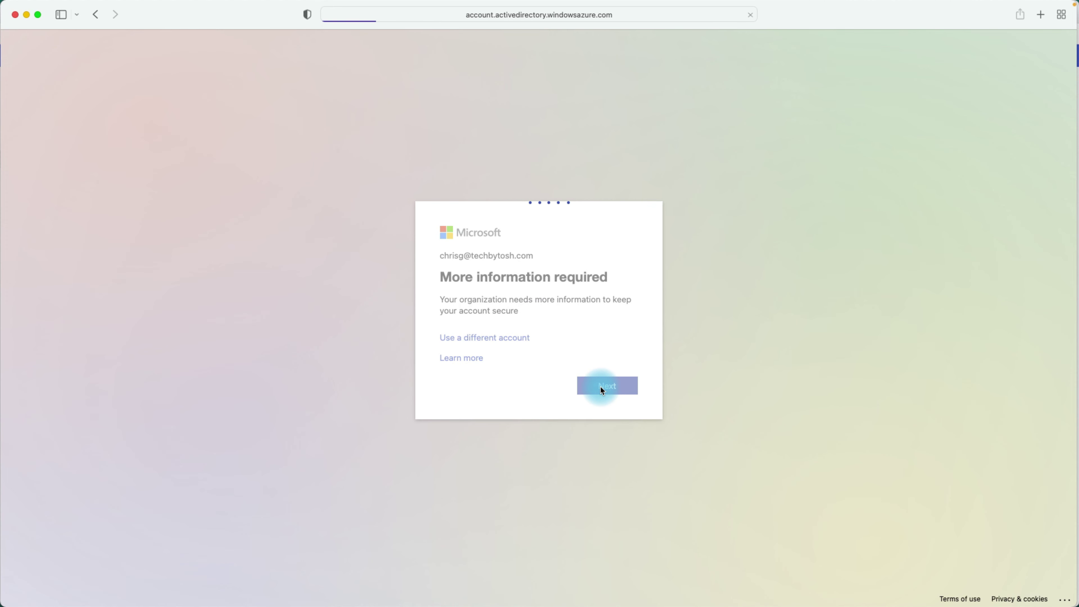